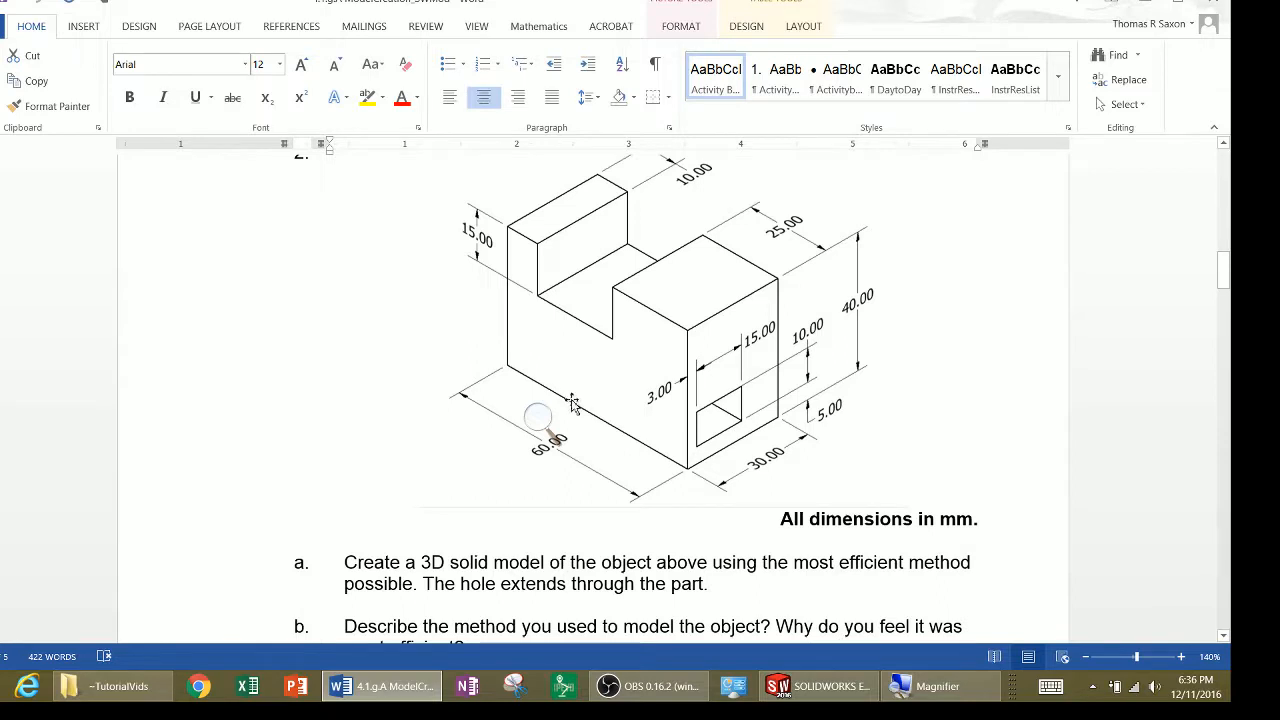
Examine the dimensioned isometric drawing of the notched block under magnification, including its stated units.
click(539, 418)
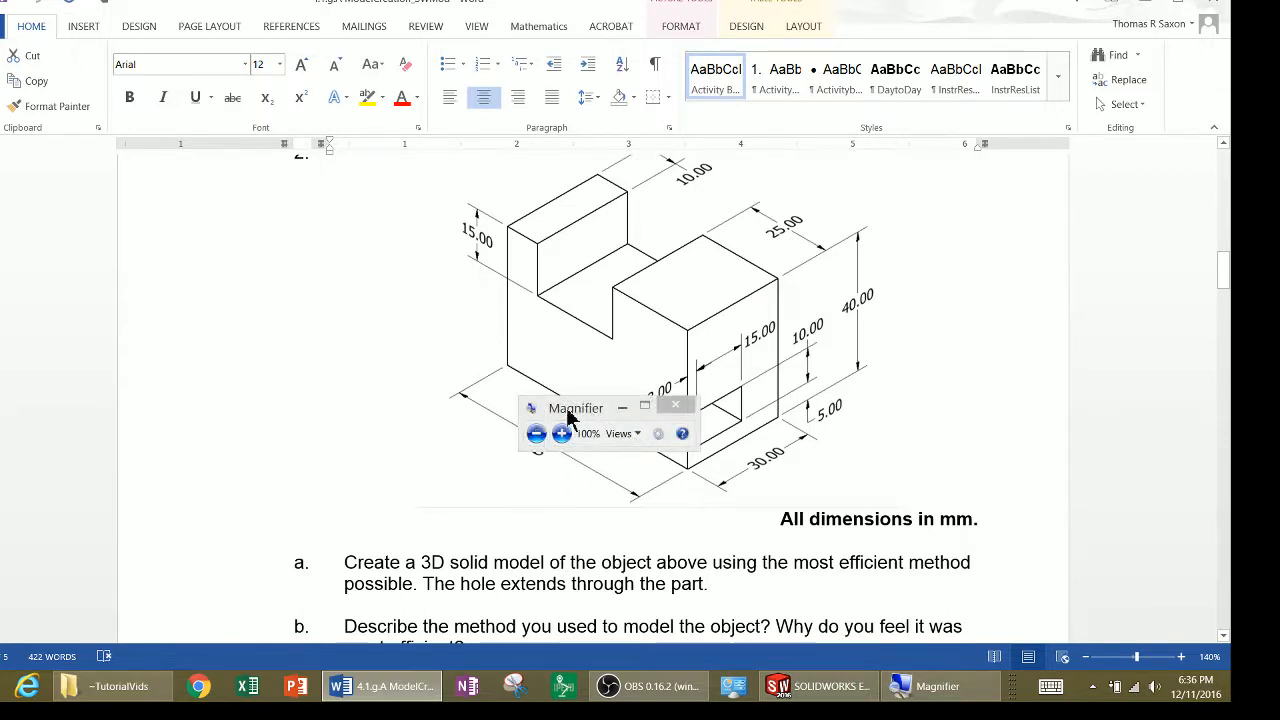
drag(568, 418, 958, 398)
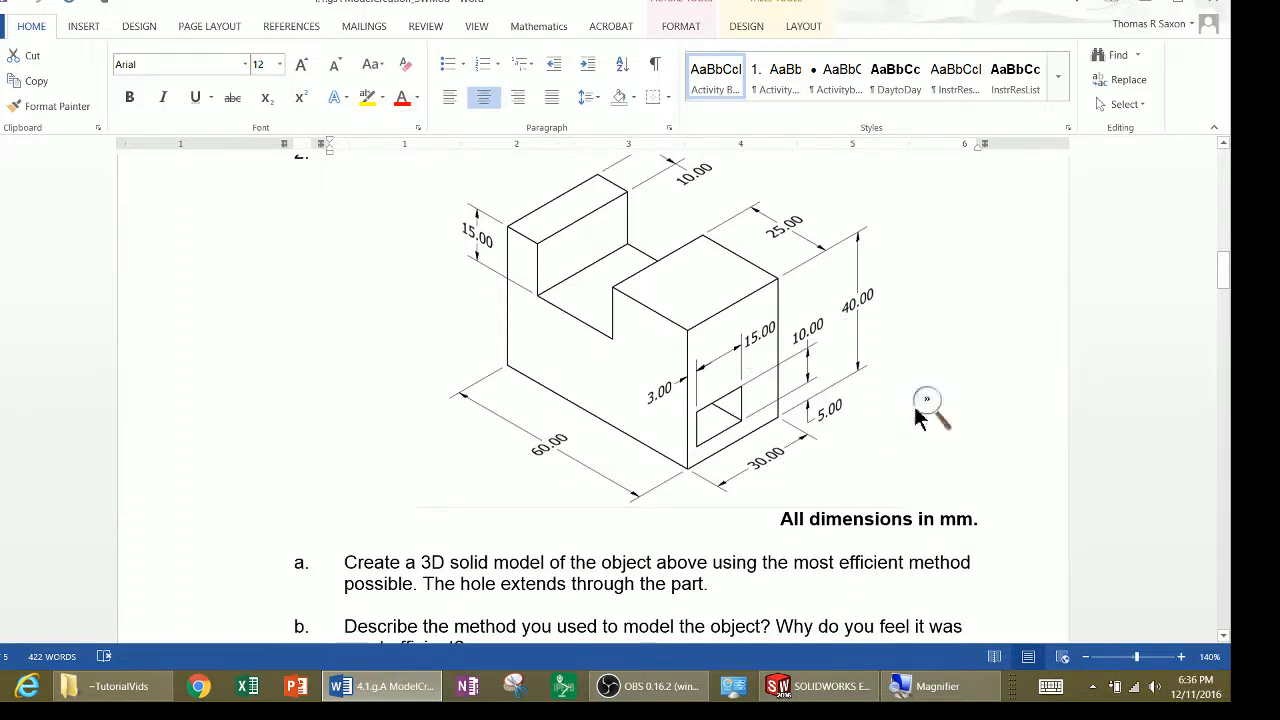
click(927, 405)
click(952, 423)
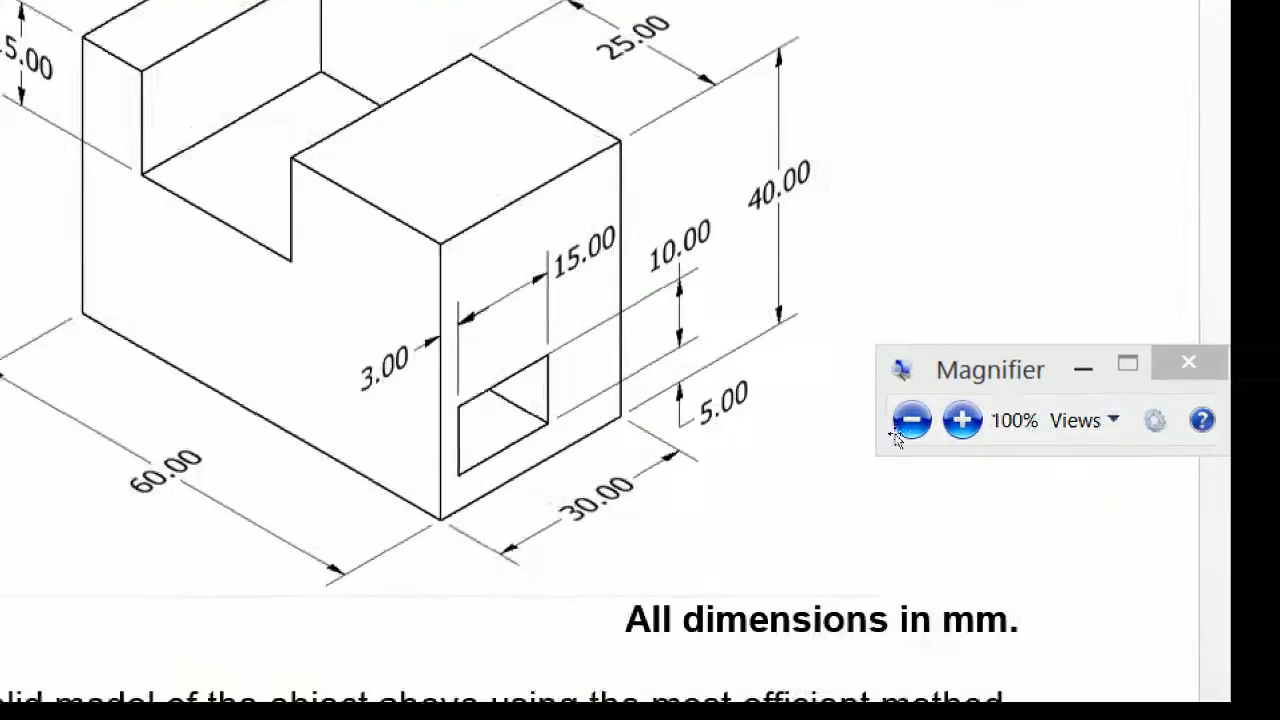
drag(970, 520, 935, 520)
click(954, 547)
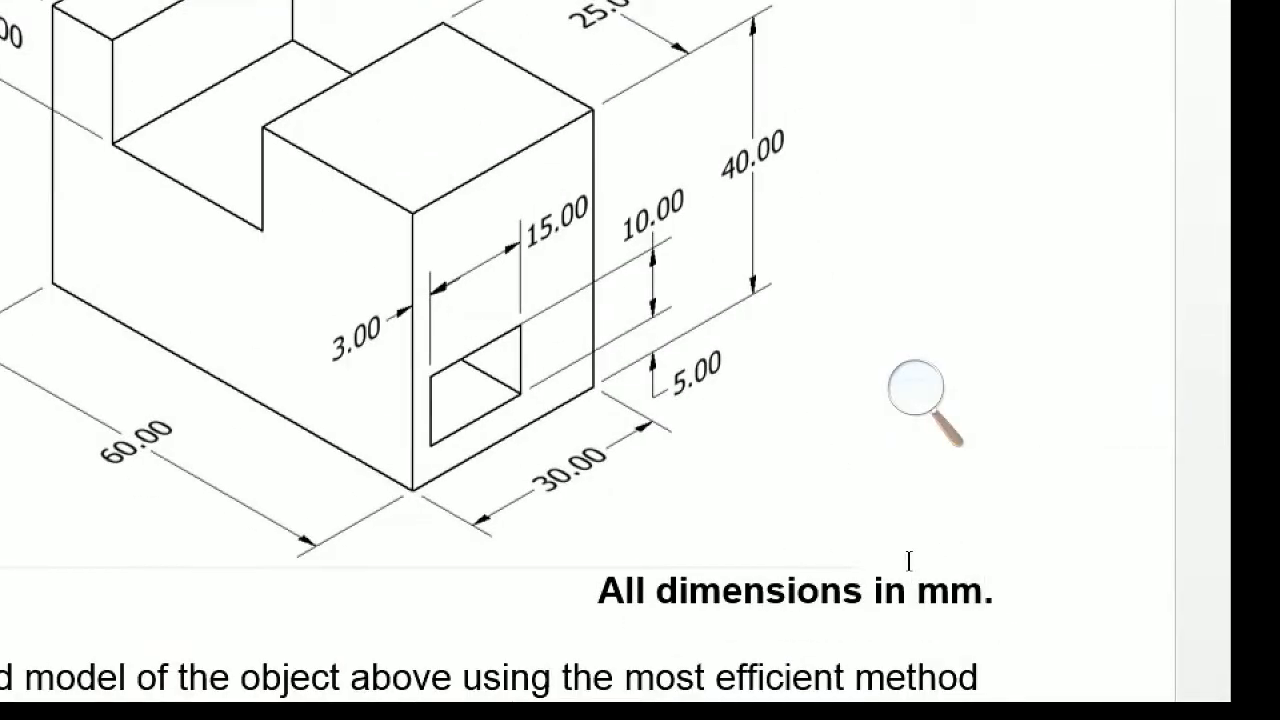
scroll(880, 545, up, 2)
scroll(871, 534, down, 1)
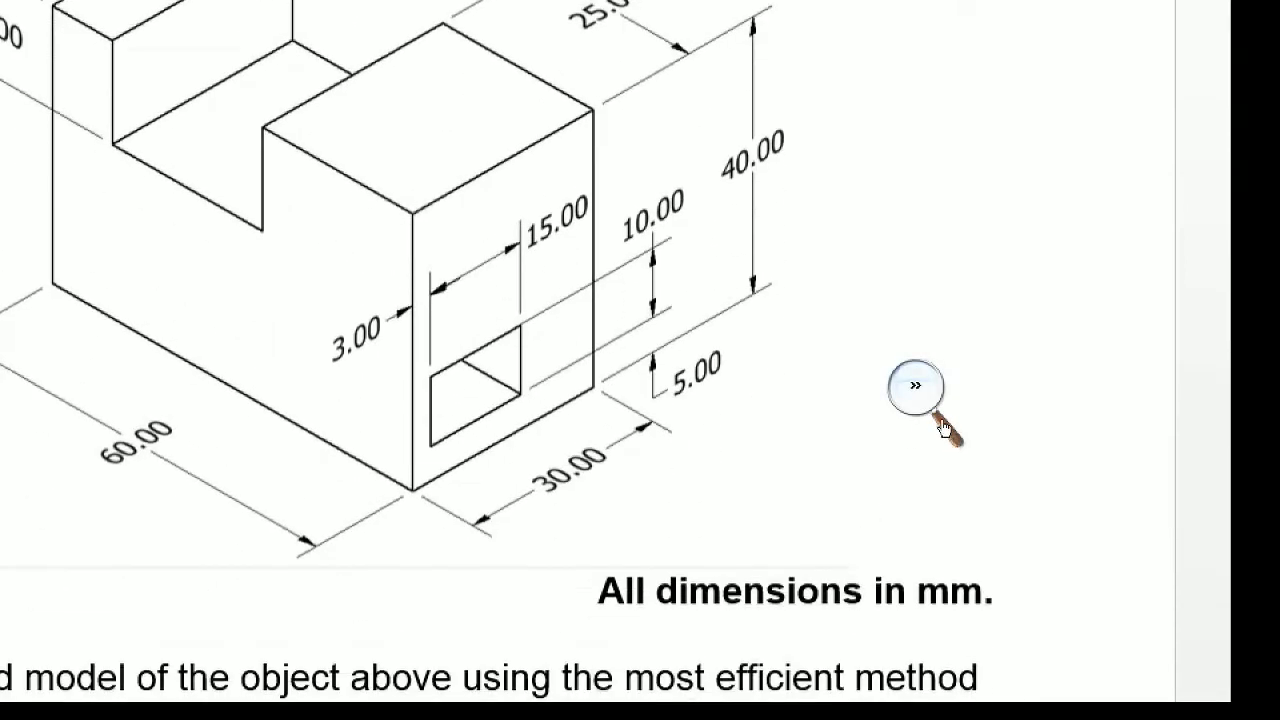
click(915, 386)
click(910, 416)
click(906, 412)
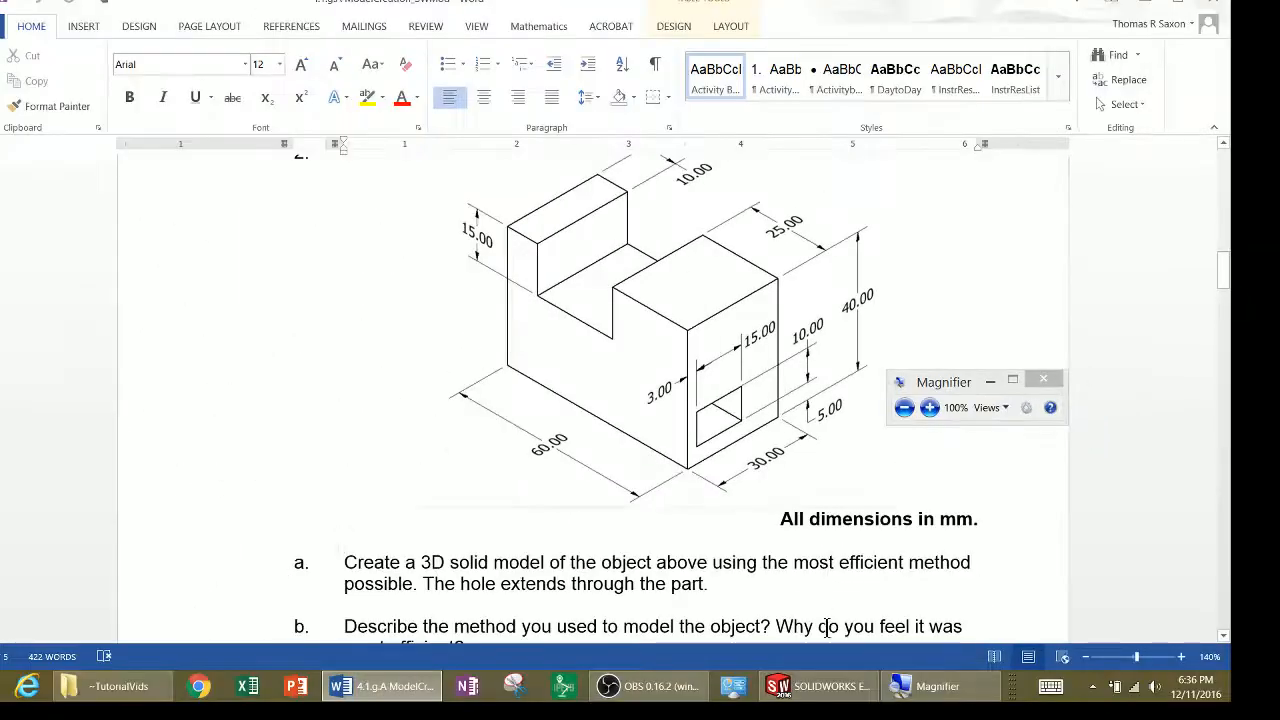
Switch to SOLIDWORKS and create a new Part document.
click(824, 688)
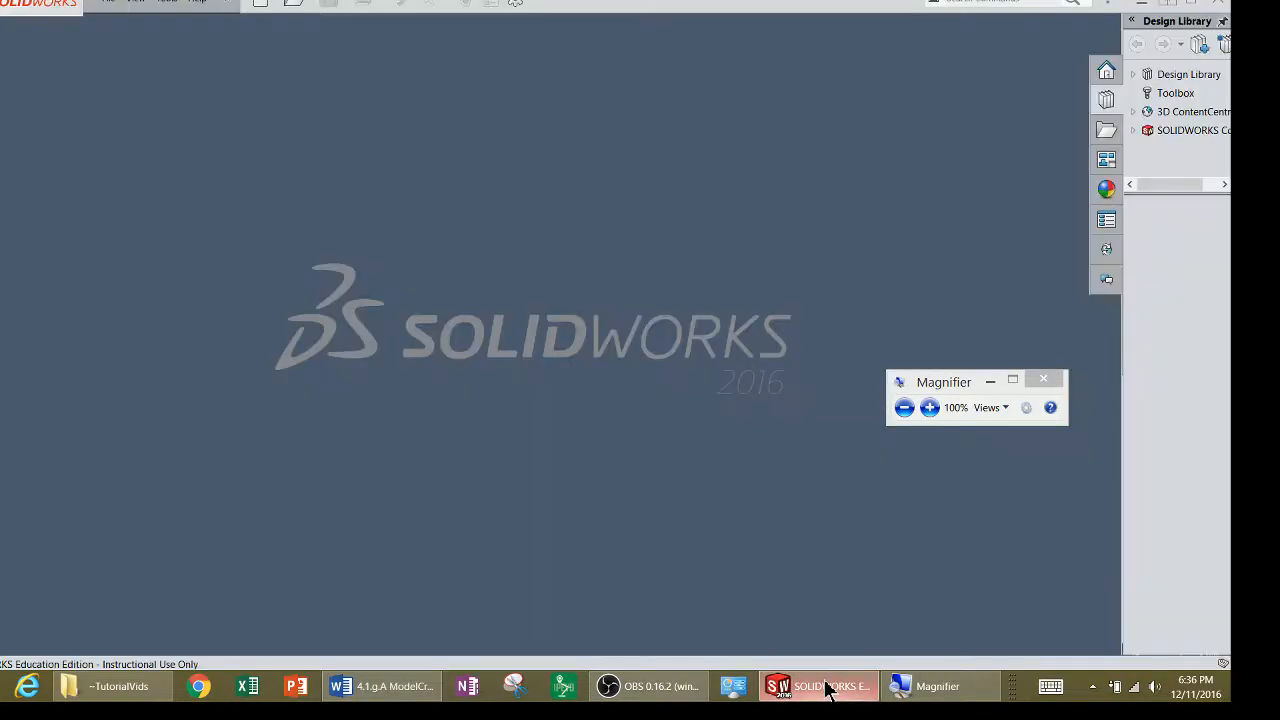
click(115, 6)
click(126, 23)
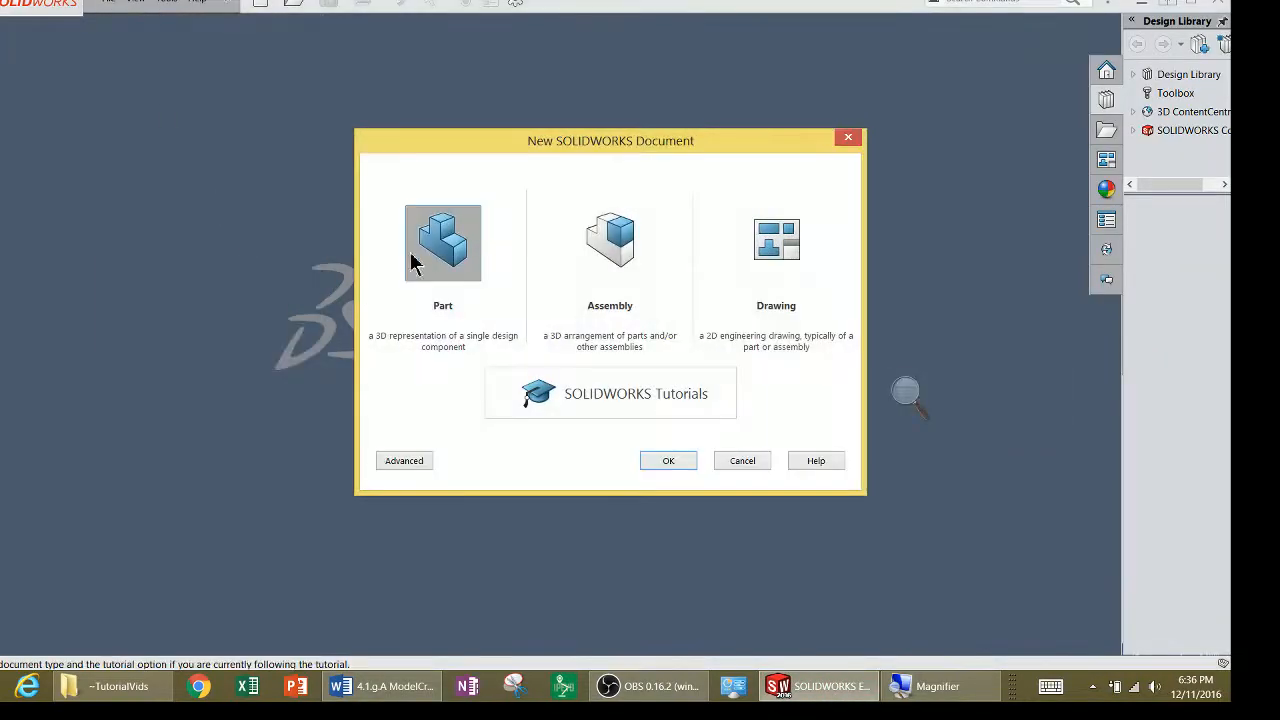
click(652, 466)
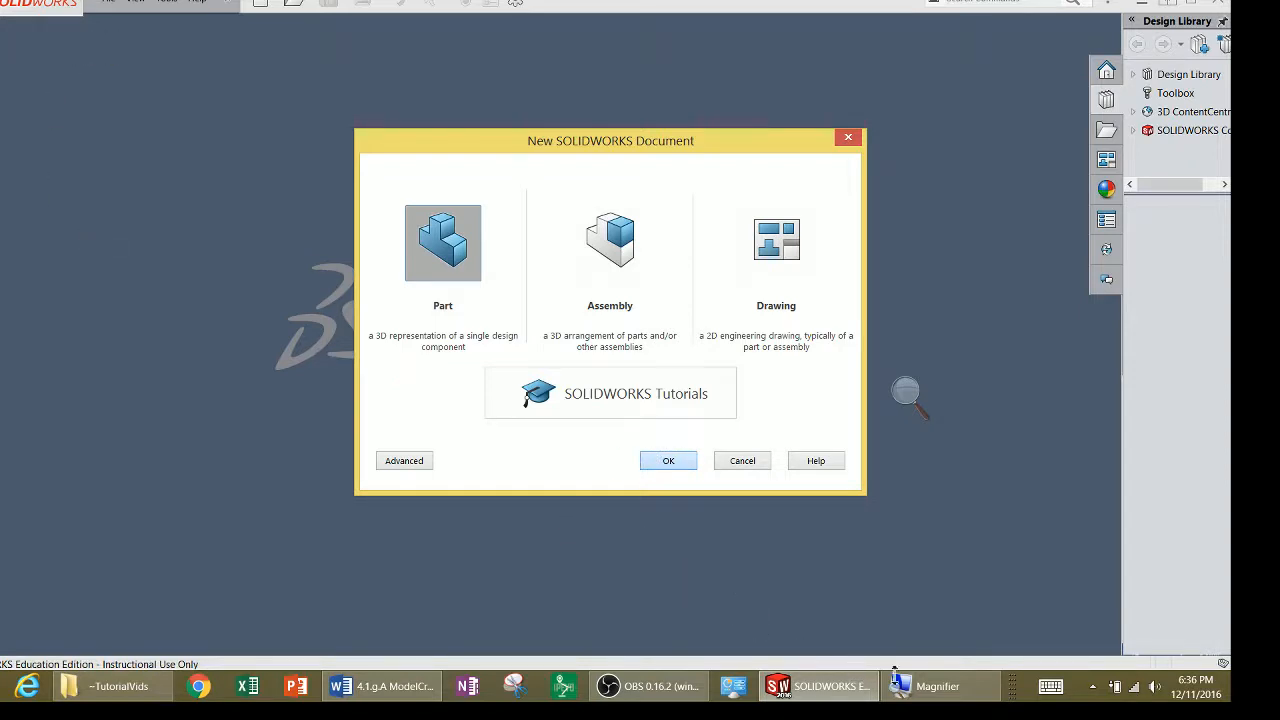
click(384, 686)
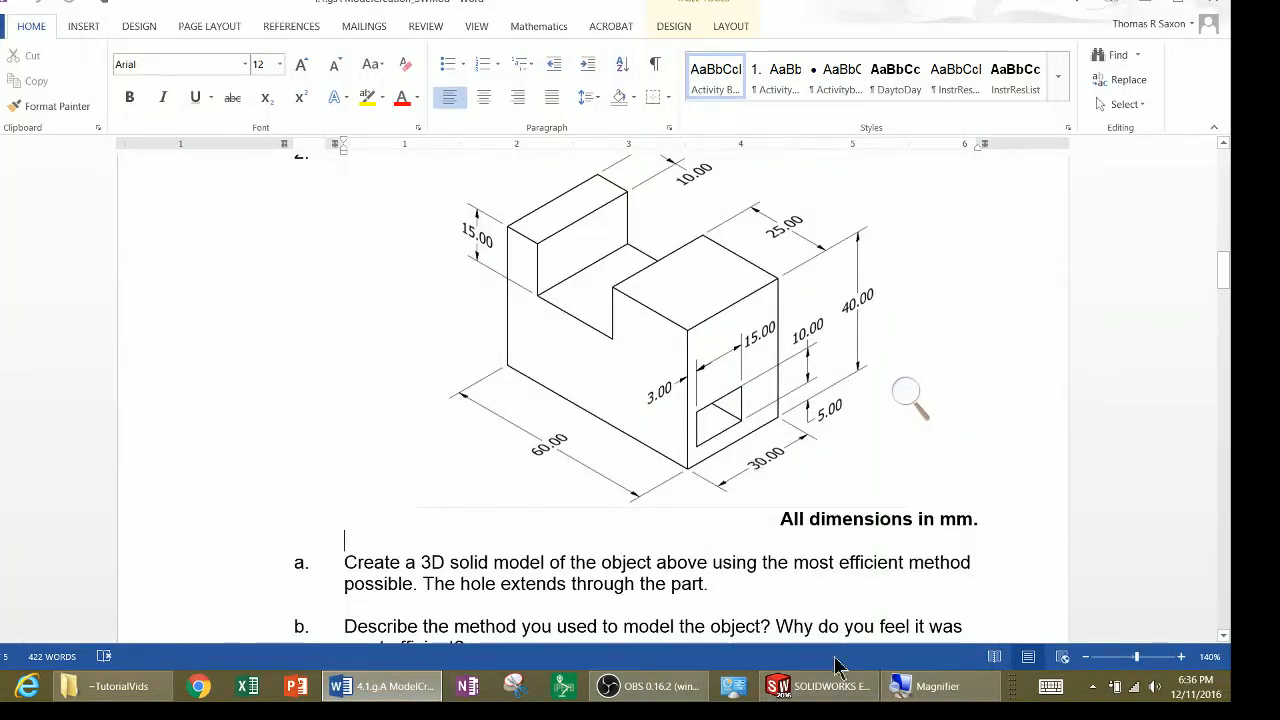
click(852, 690)
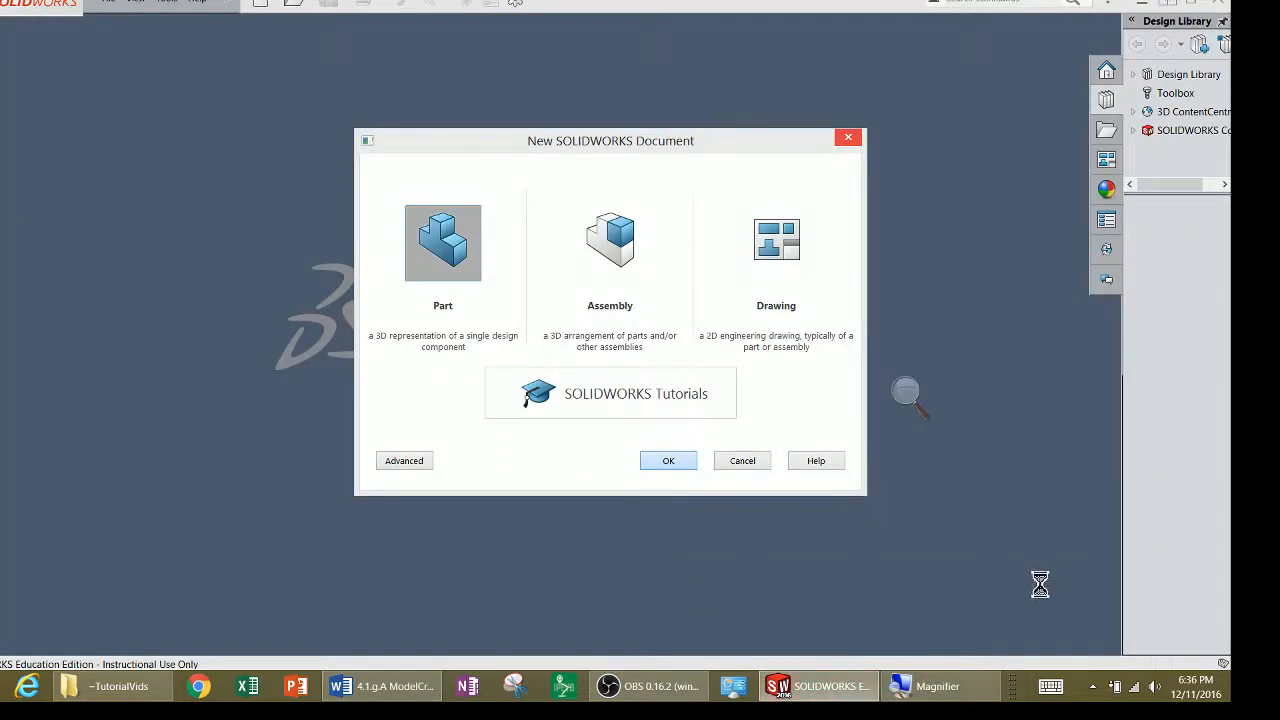
click(1093, 687)
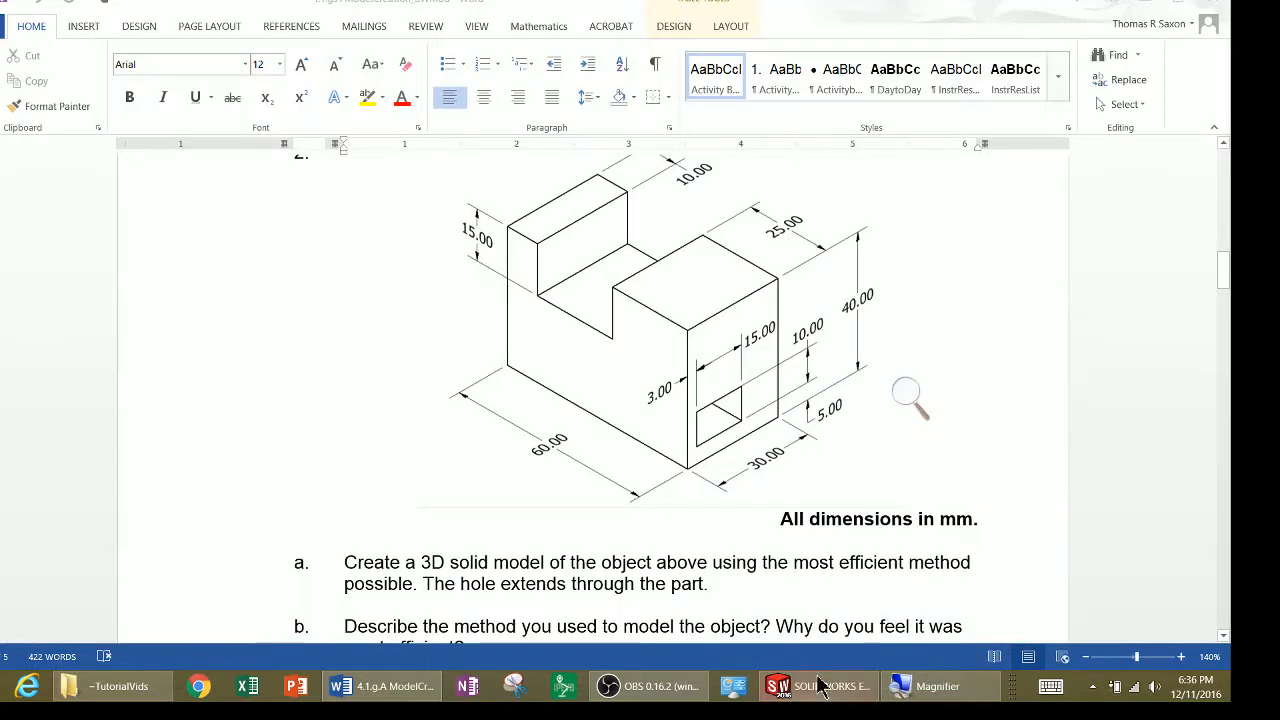
click(822, 690)
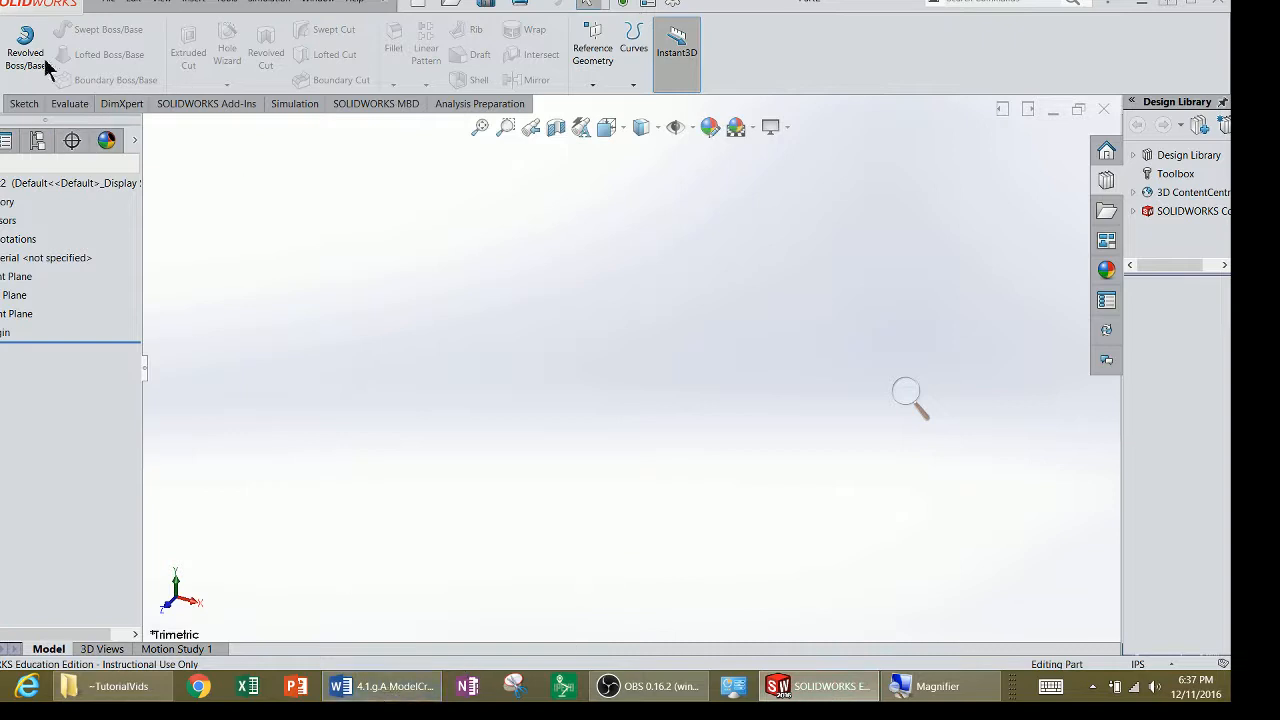
Start a new sketch on the Front Plane.
click(104, 4)
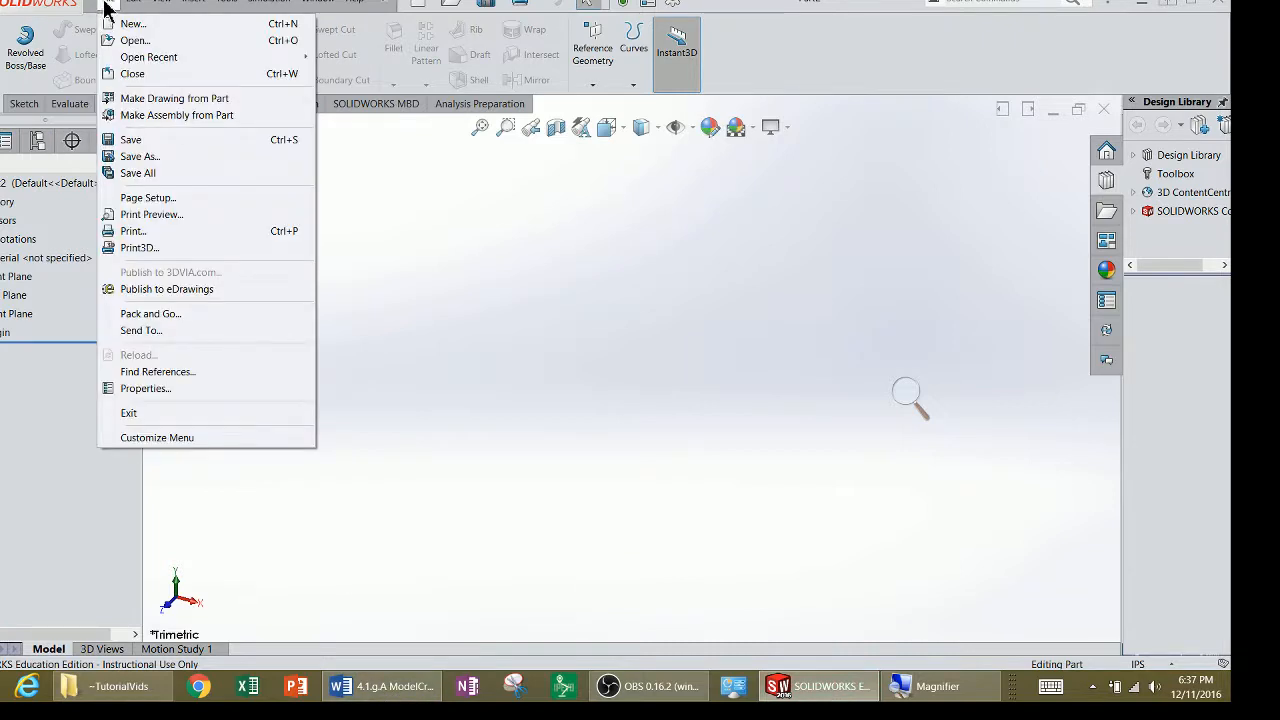
click(30, 107)
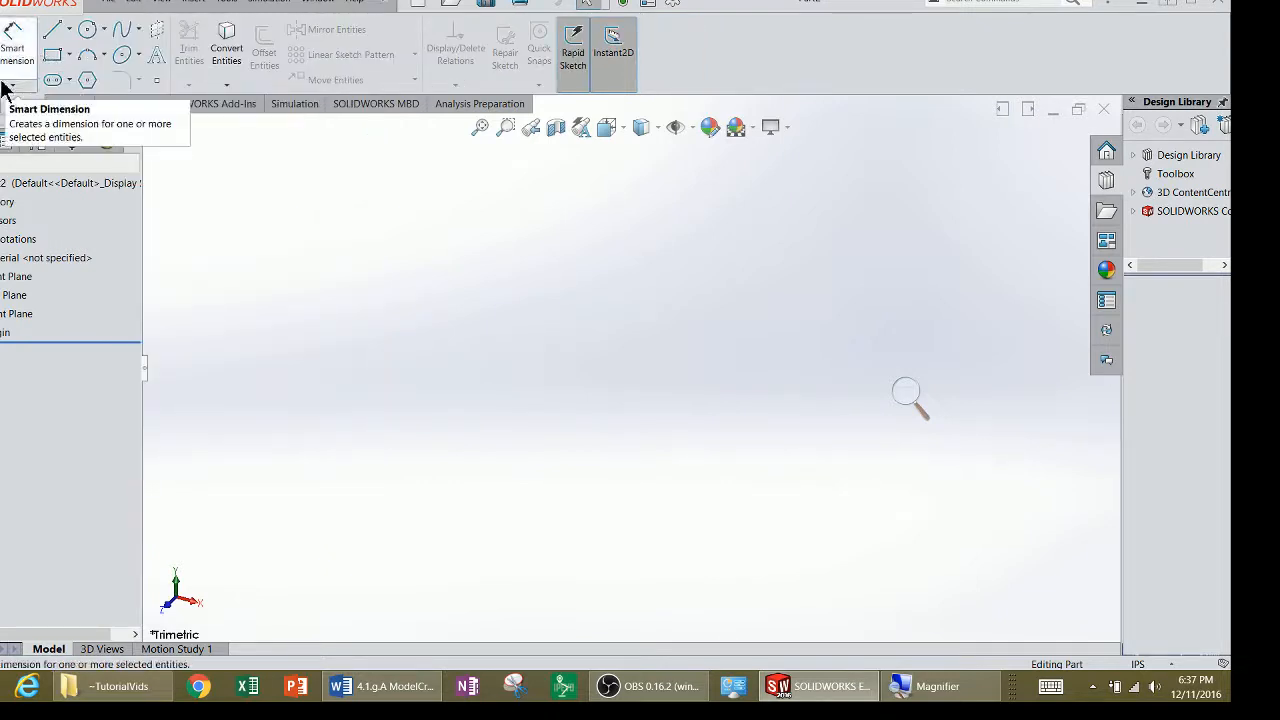
click(3, 45)
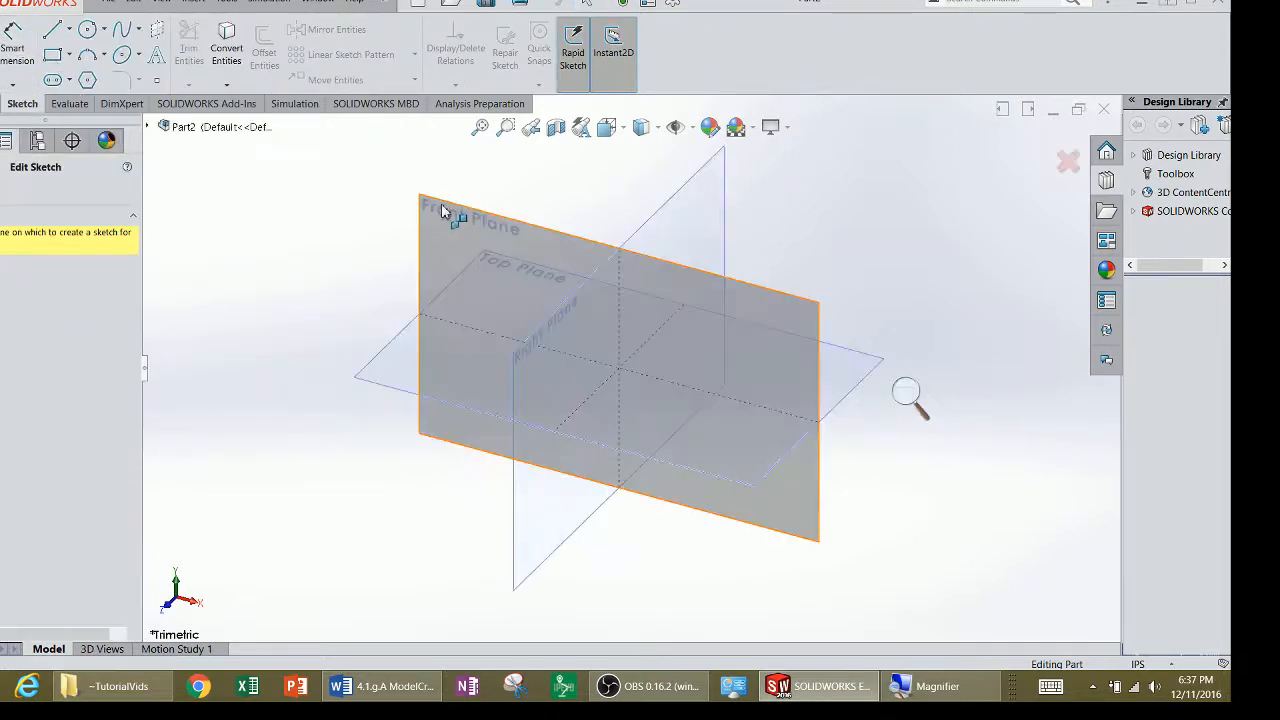
click(434, 209)
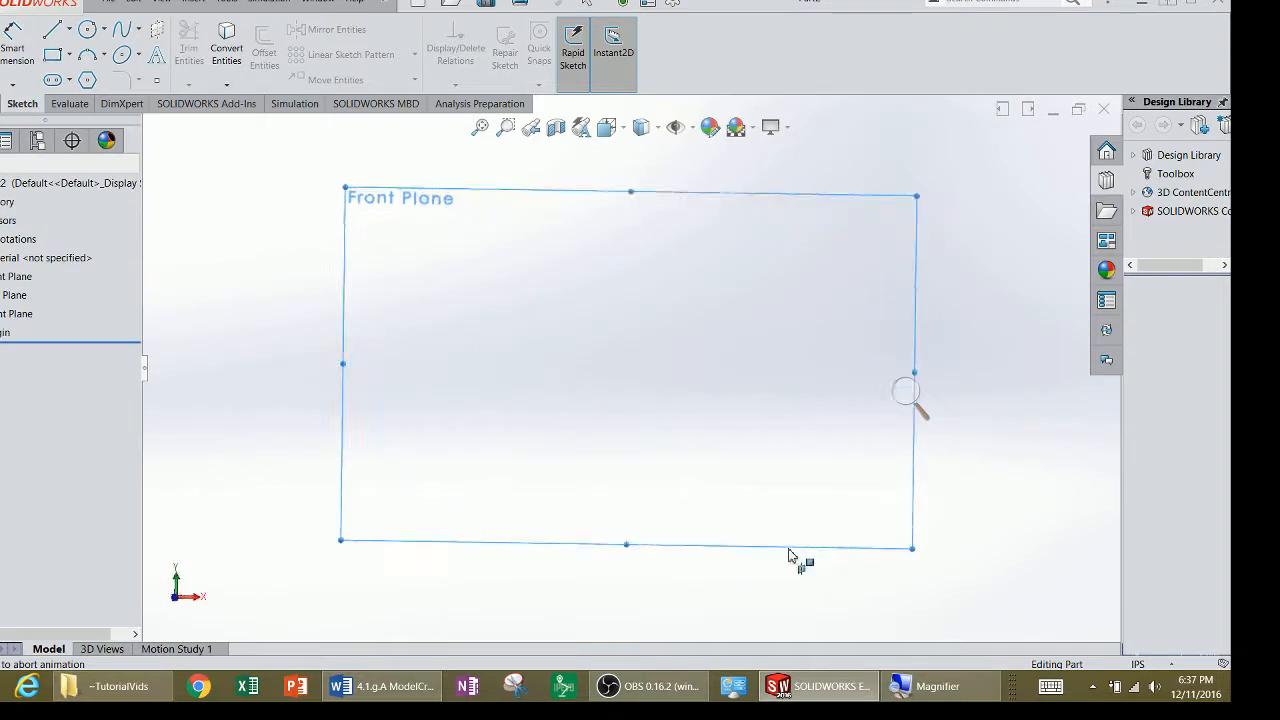
Sketch a center rectangle about 4 in wide and 2.3 in high, centred on the origin.
click(56, 58)
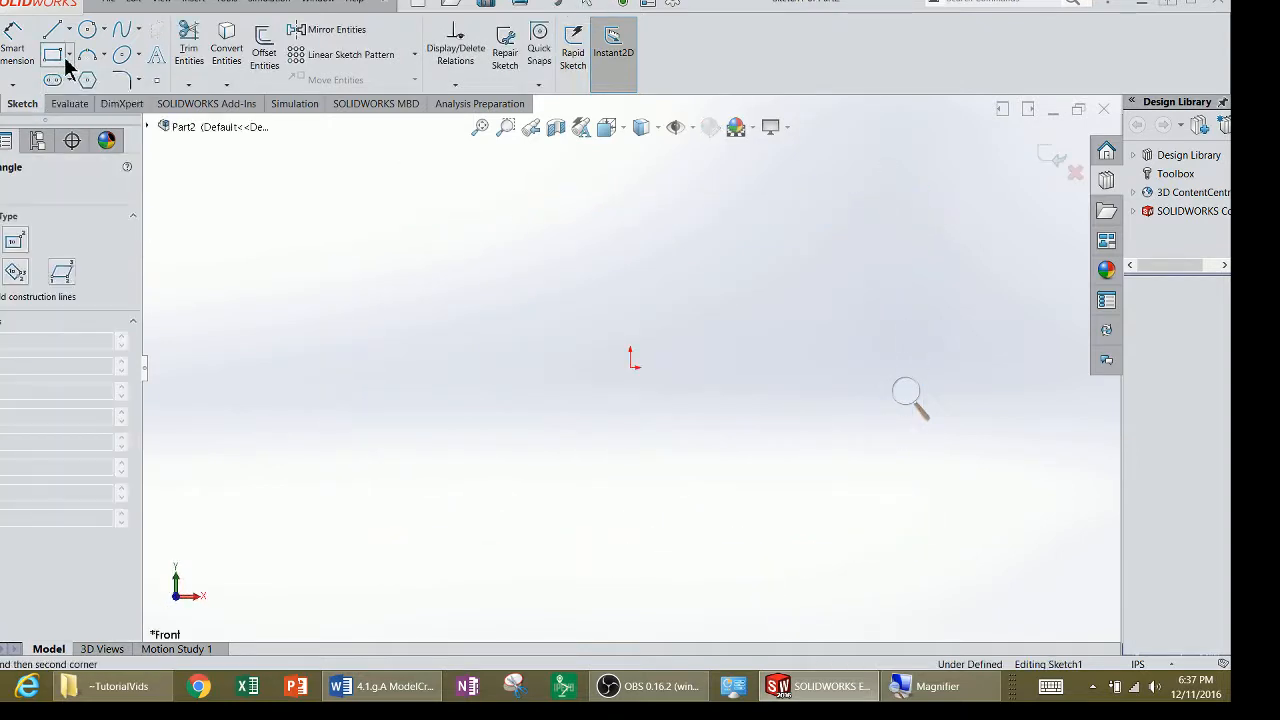
click(69, 57)
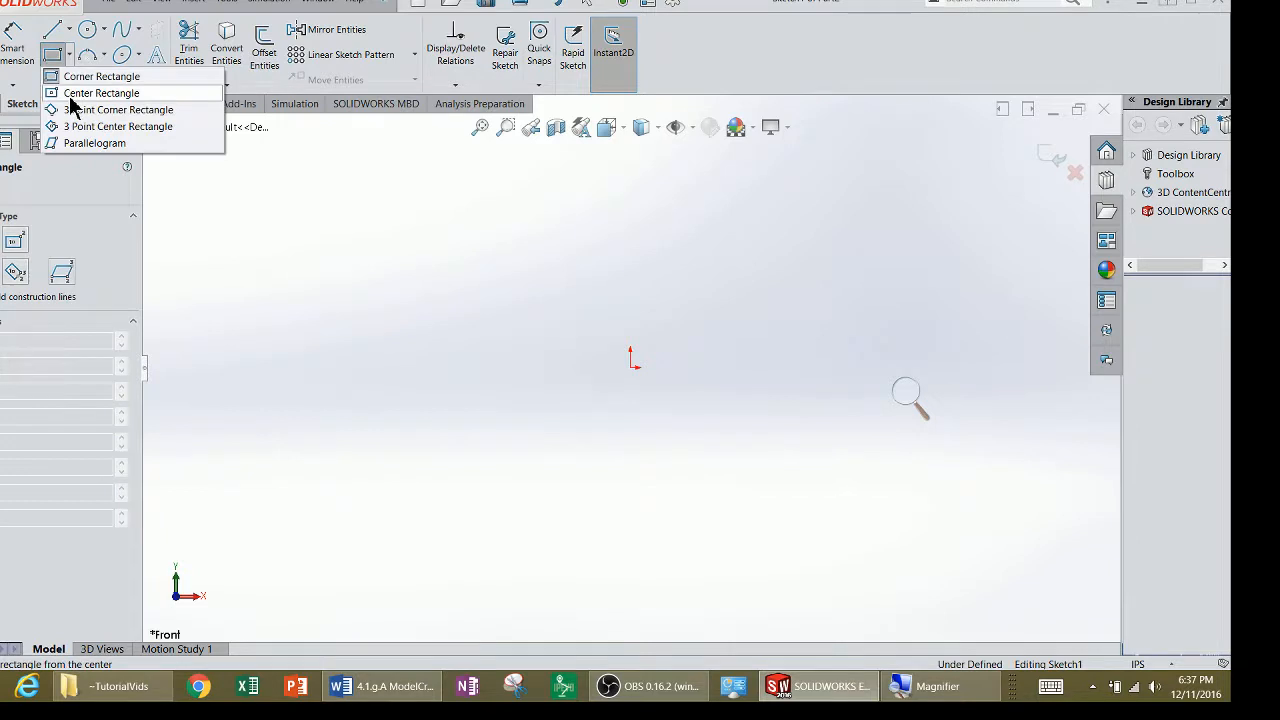
click(90, 93)
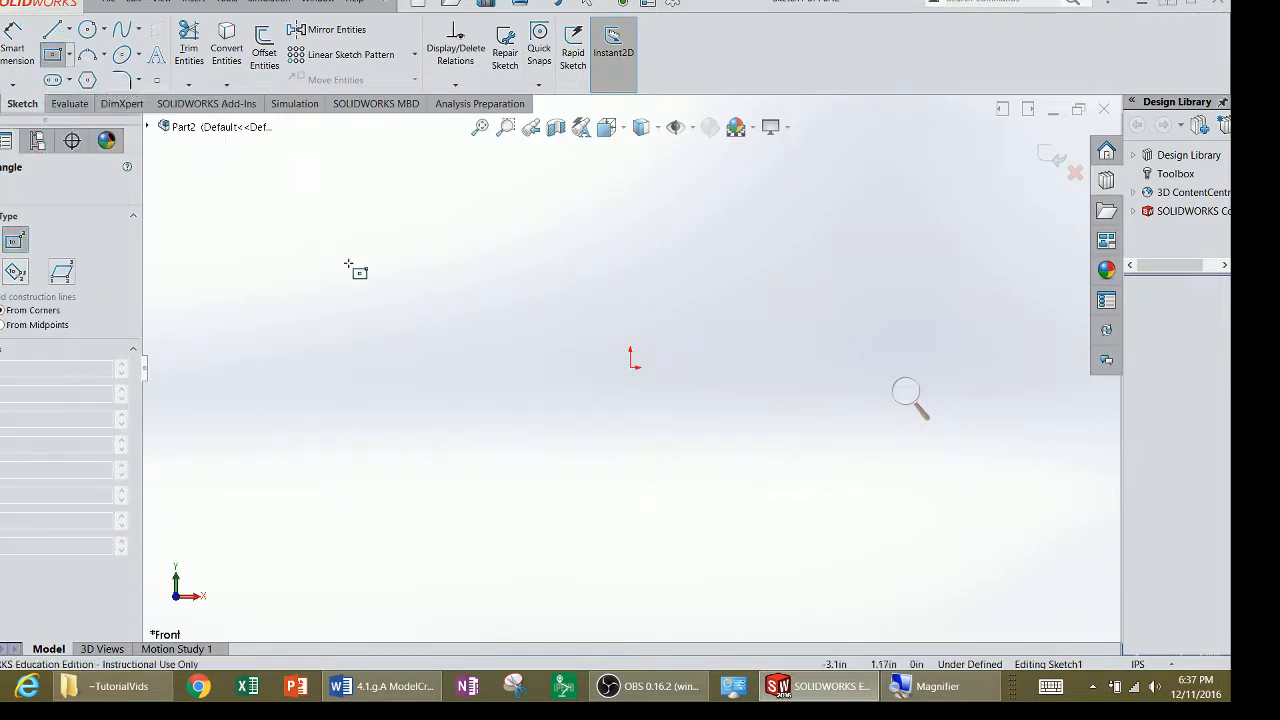
click(900, 402)
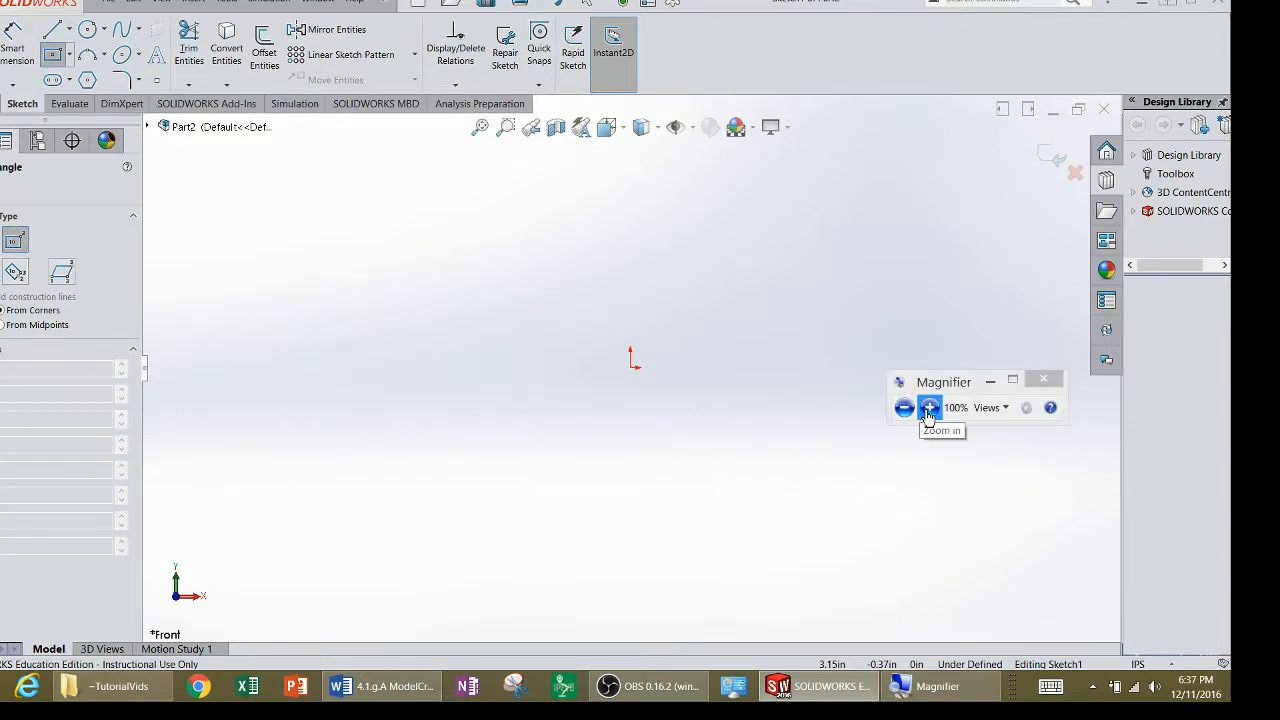
click(929, 408)
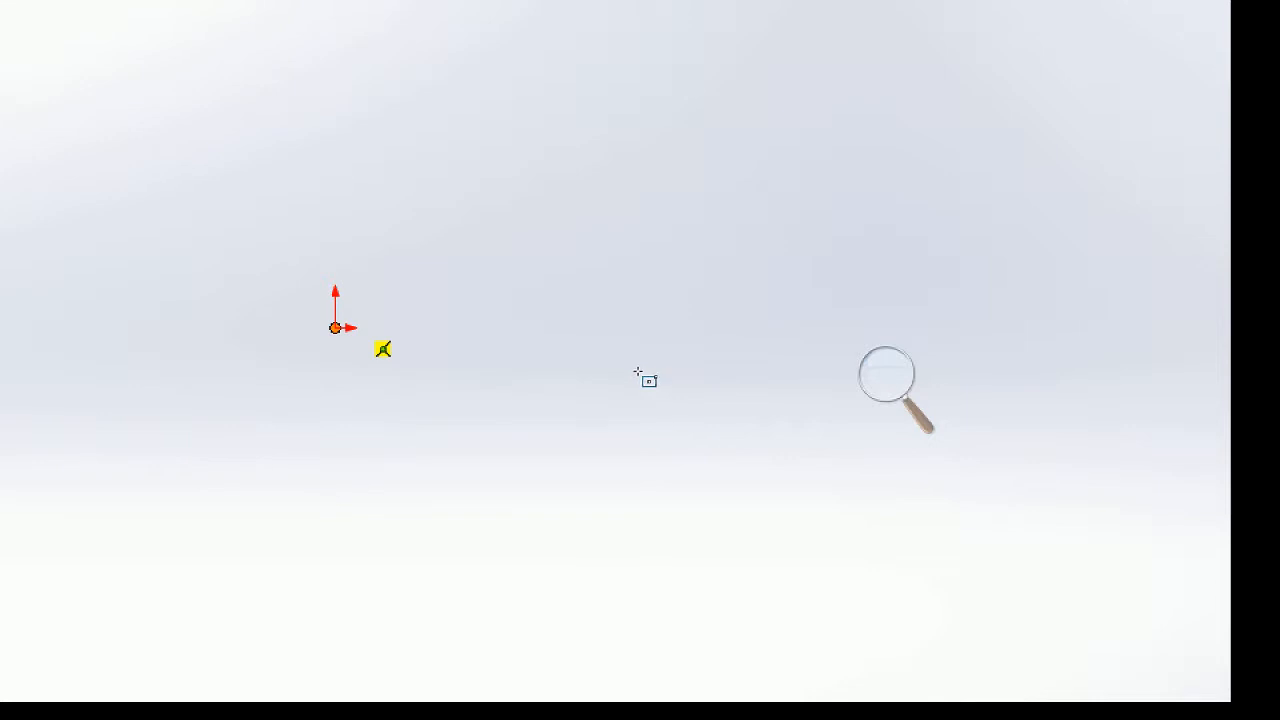
click(335, 328)
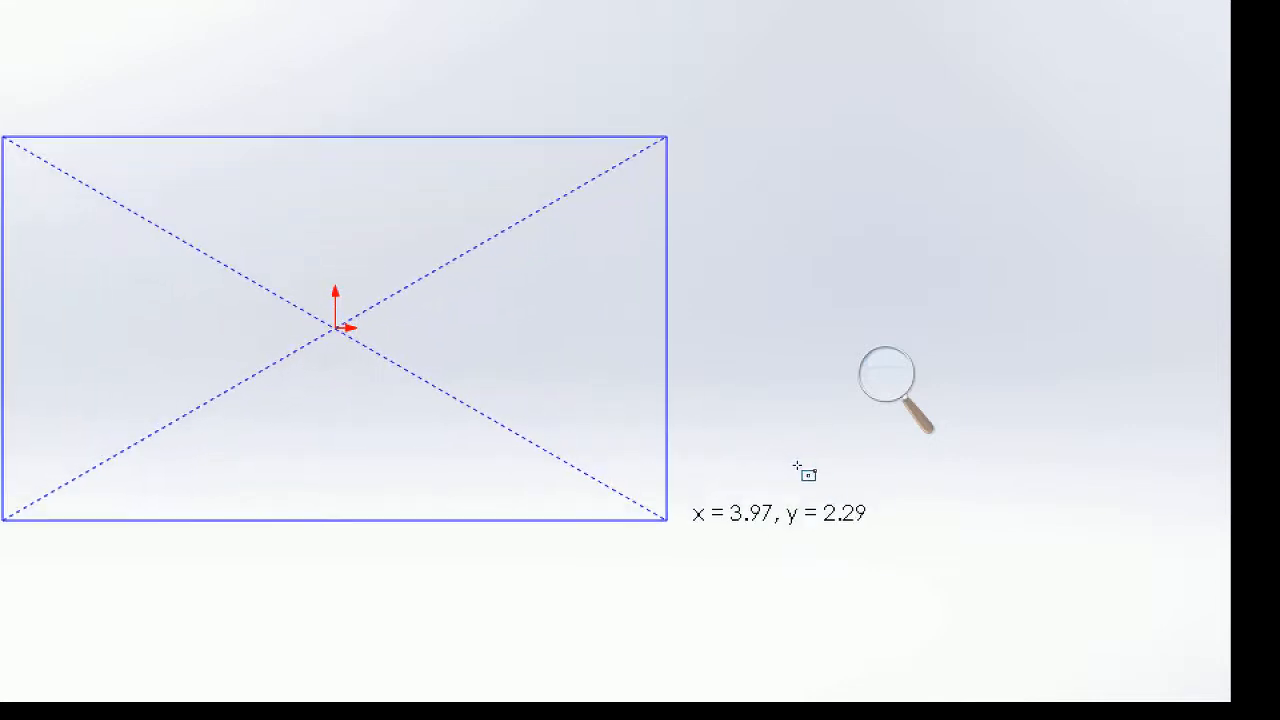
click(674, 517)
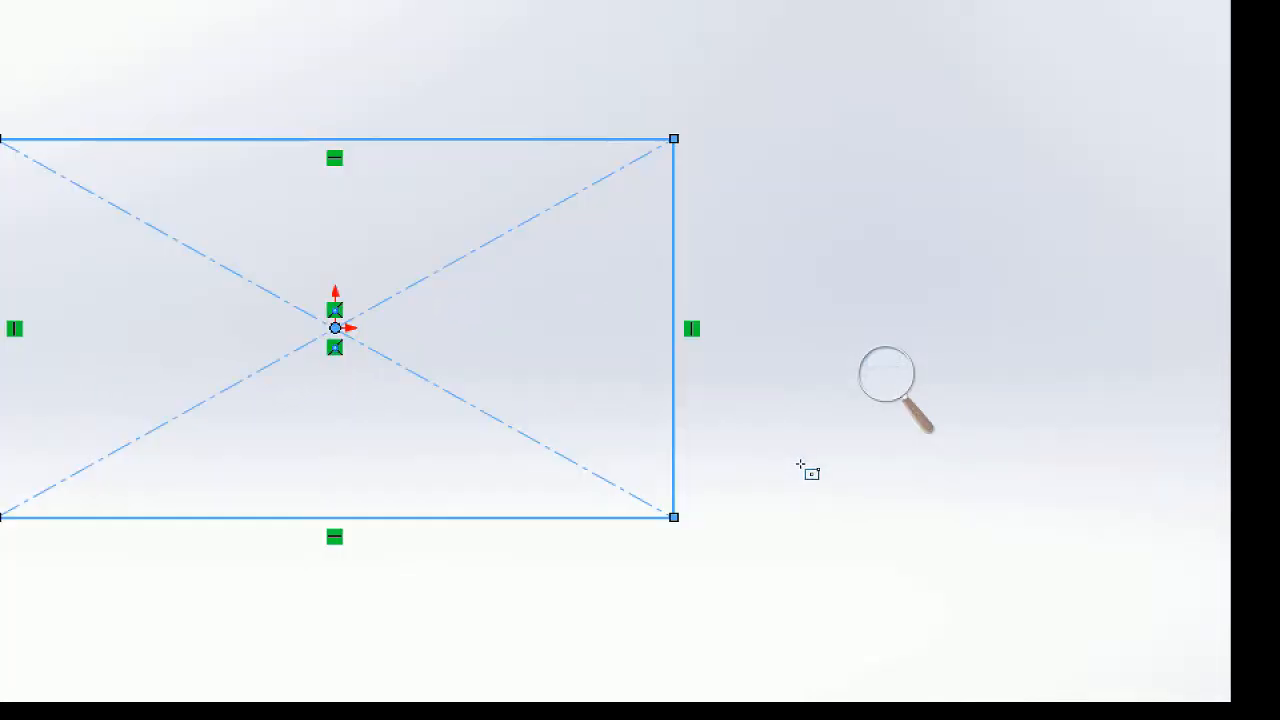
click(886, 378)
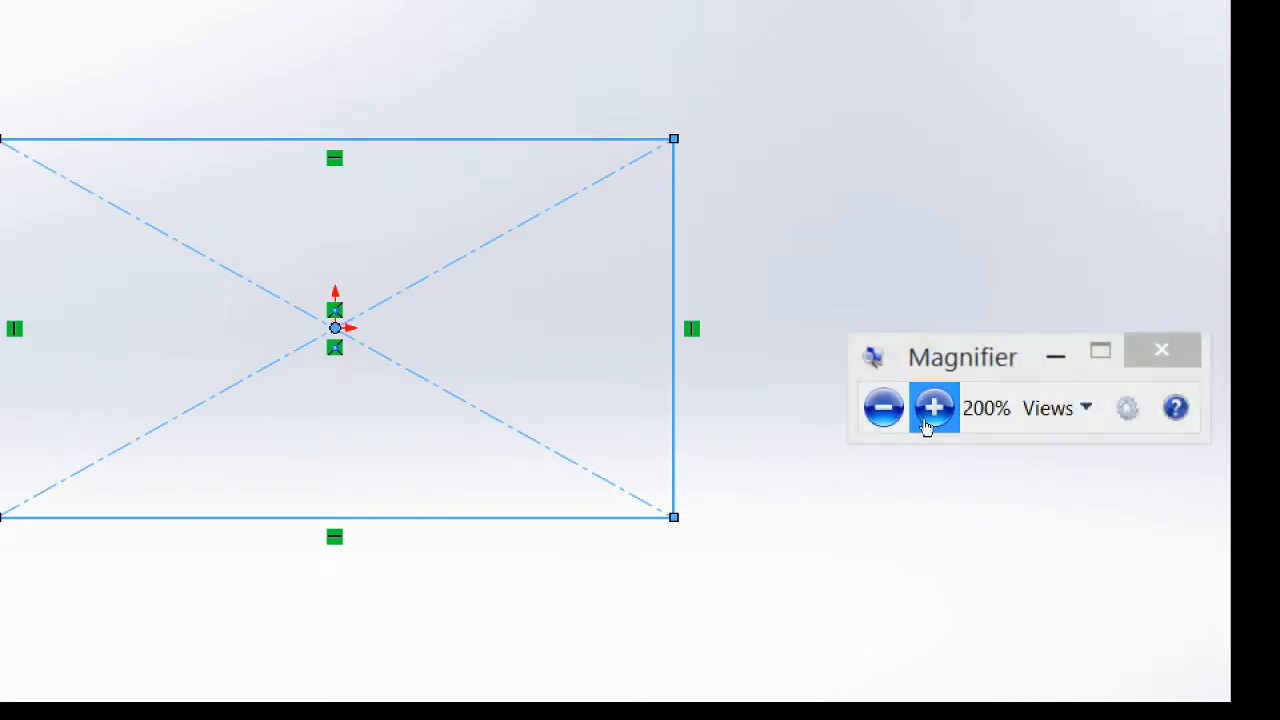
click(883, 407)
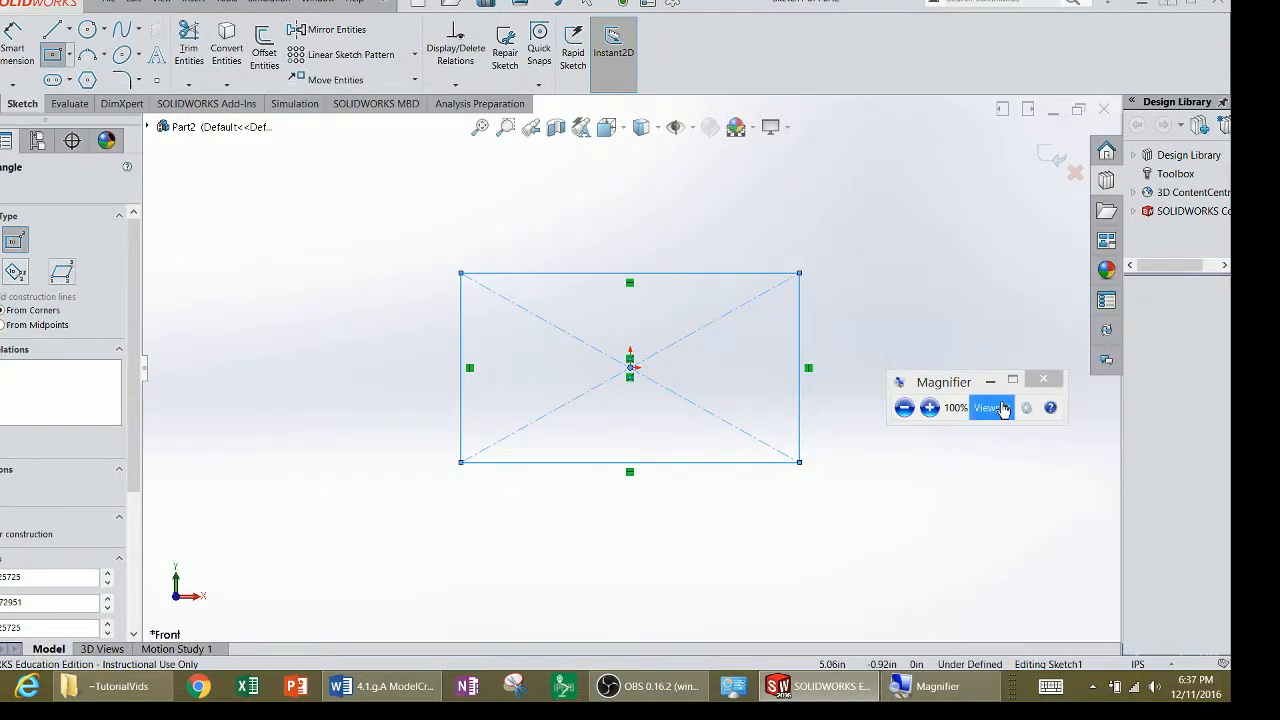
Change the document units to MMGS (millimeter, gram, second).
drag(967, 393, 918, 591)
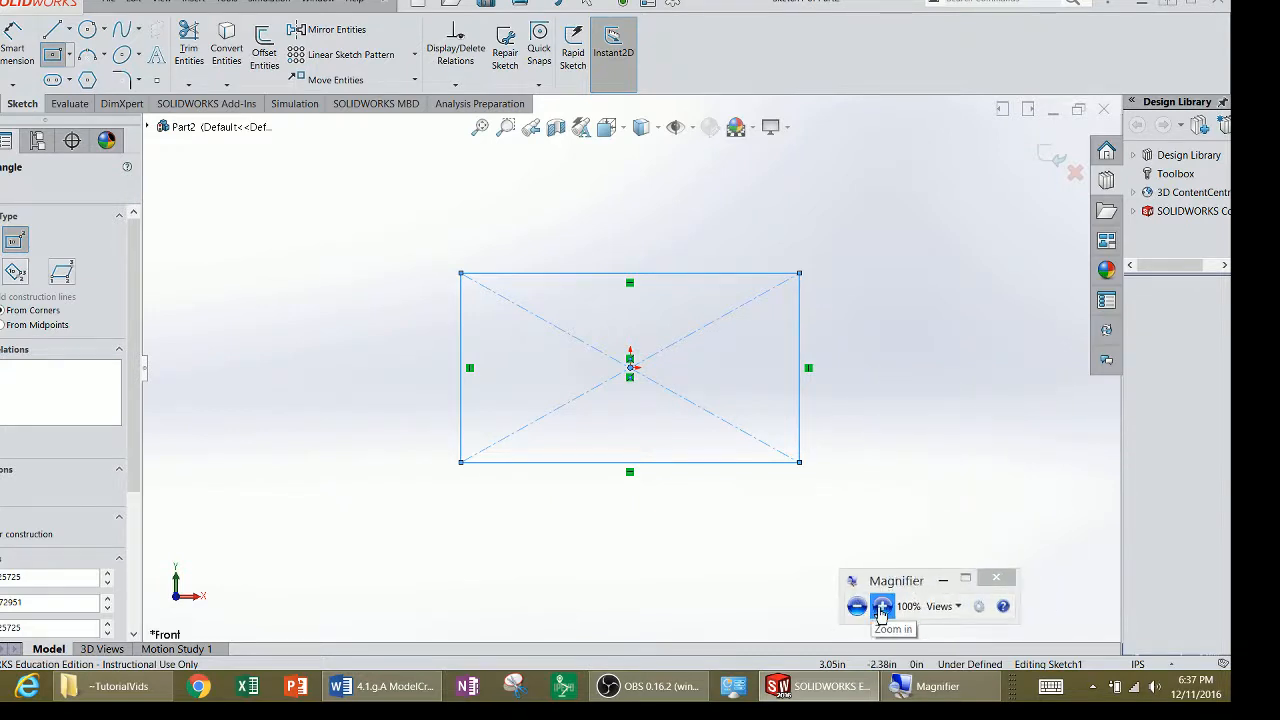
click(881, 606)
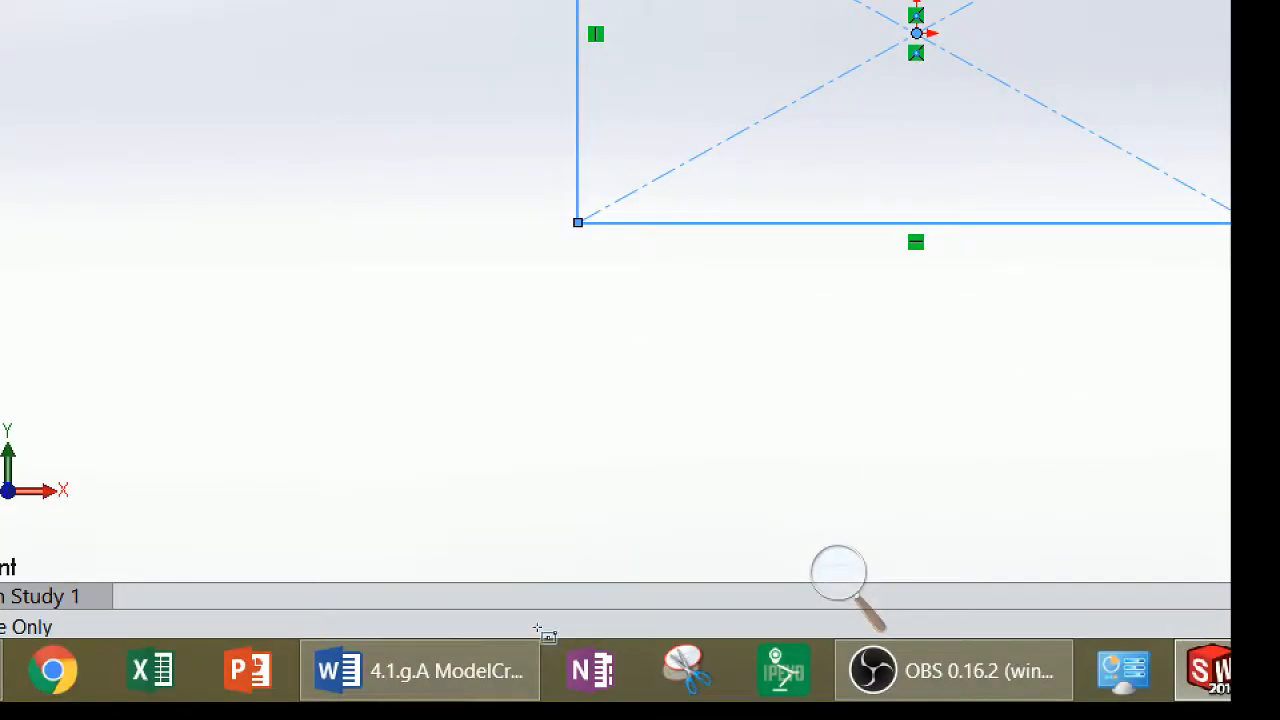
click(838, 575)
click(834, 606)
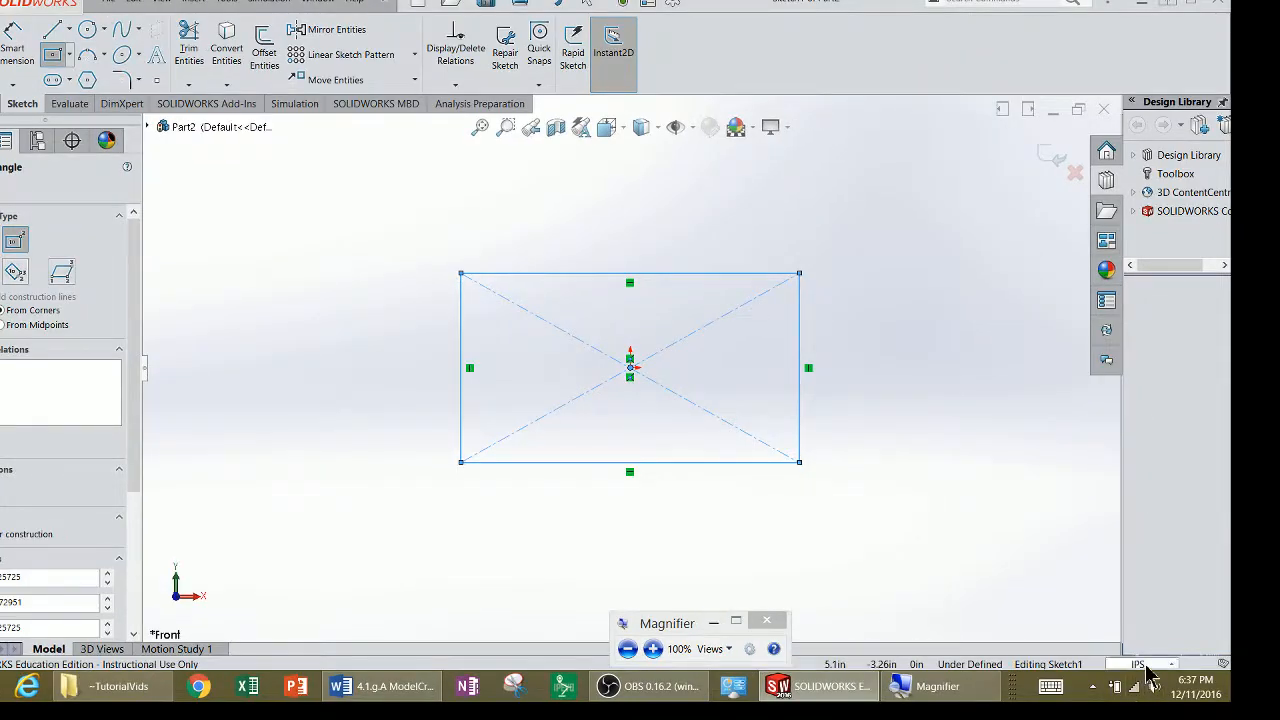
click(1146, 664)
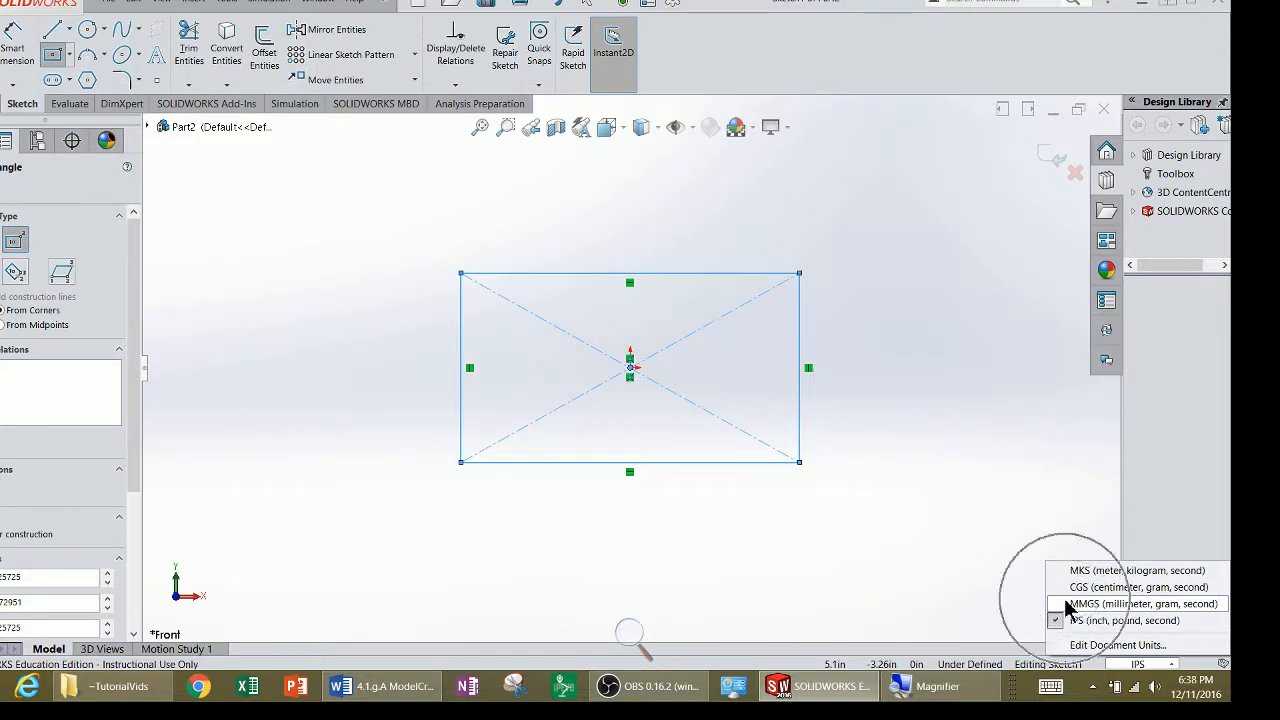
click(1140, 604)
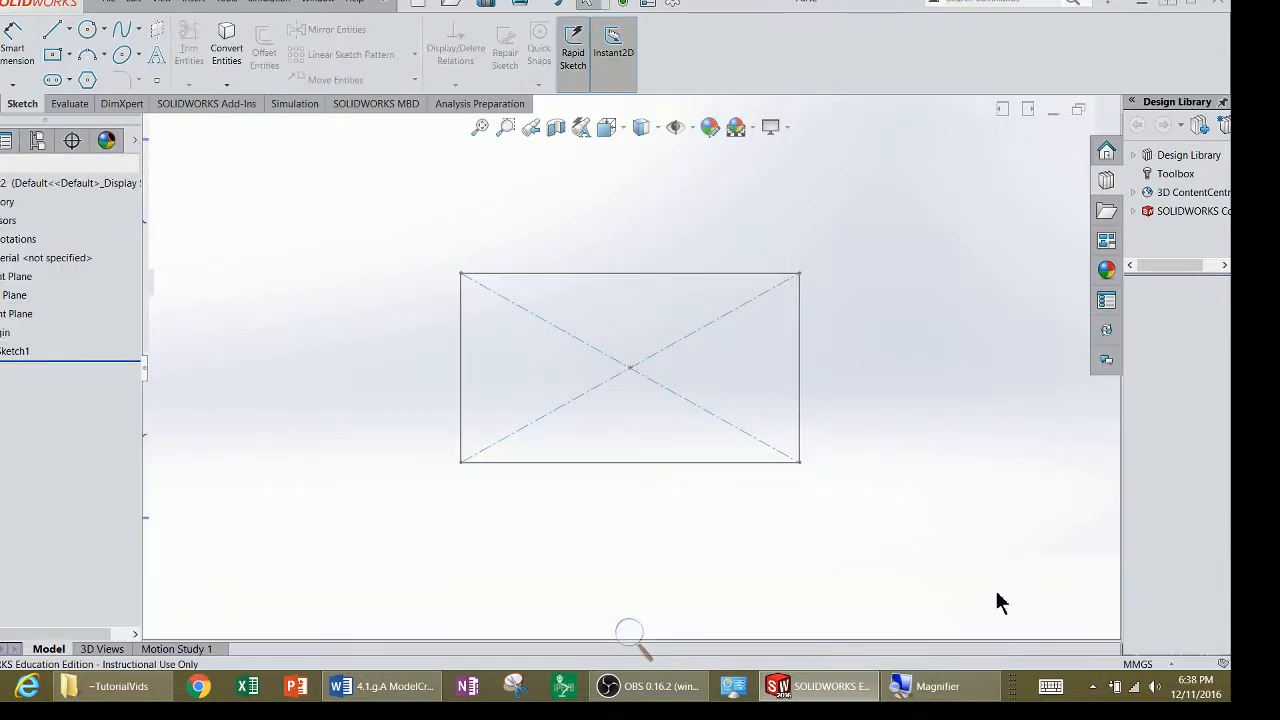
Reopen the rectangle sketch for editing and switch to the Word document to consult the block's dimensions.
click(6, 358)
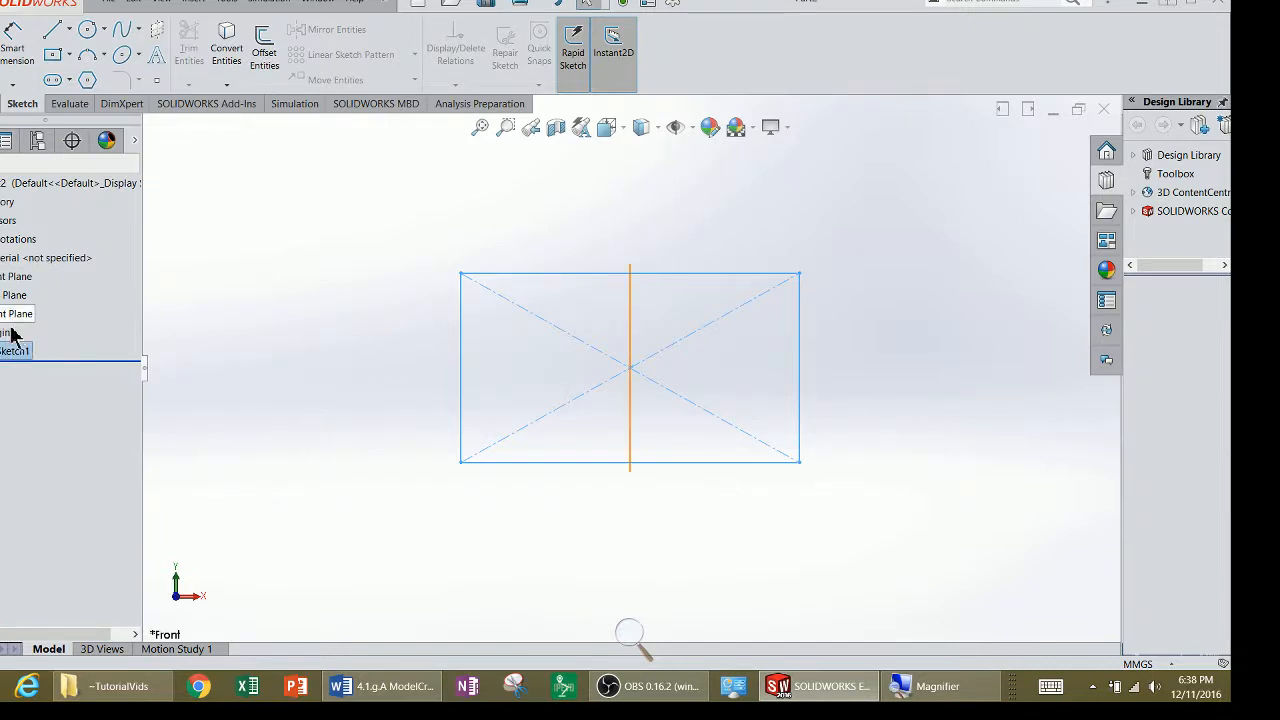
click(5, 352)
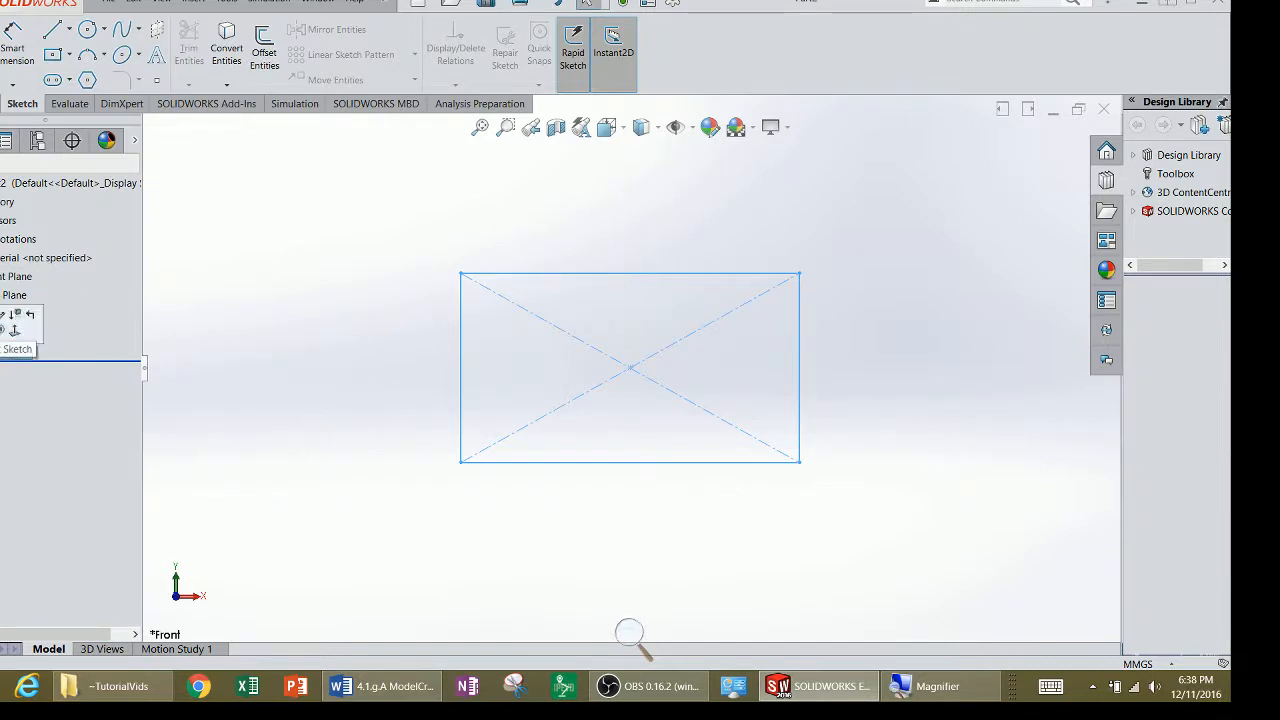
click(2, 315)
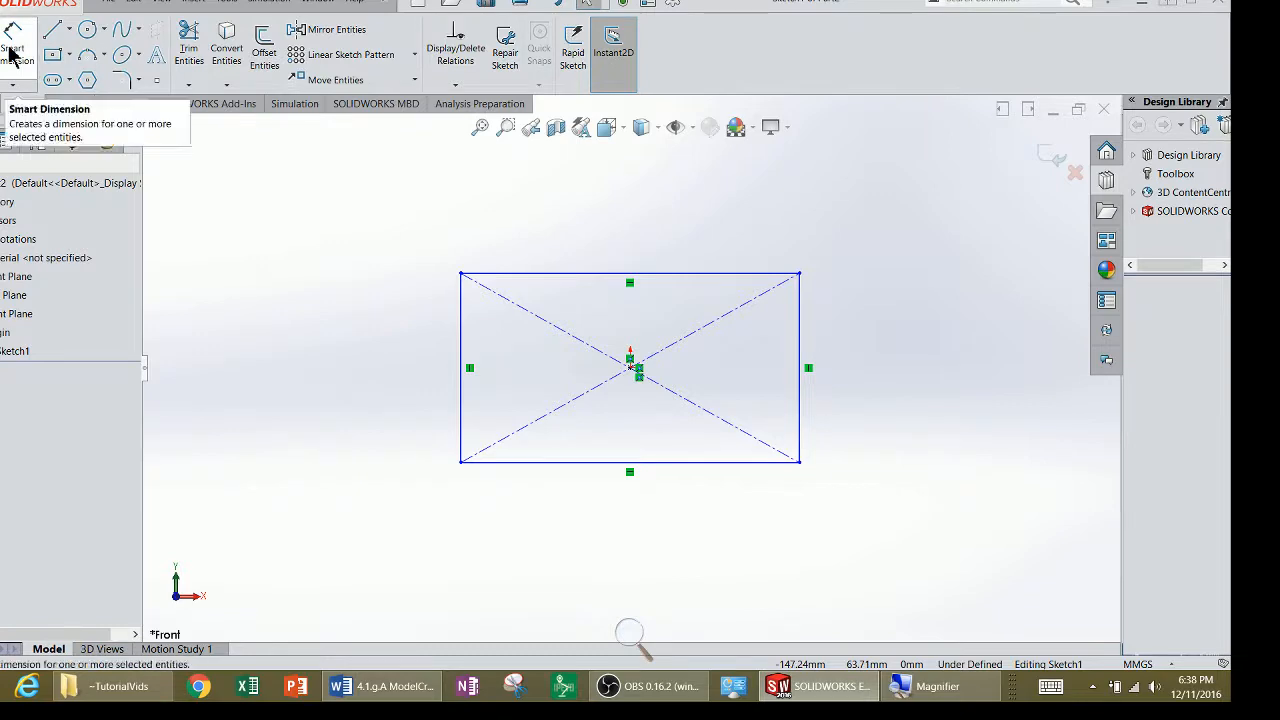
click(415, 689)
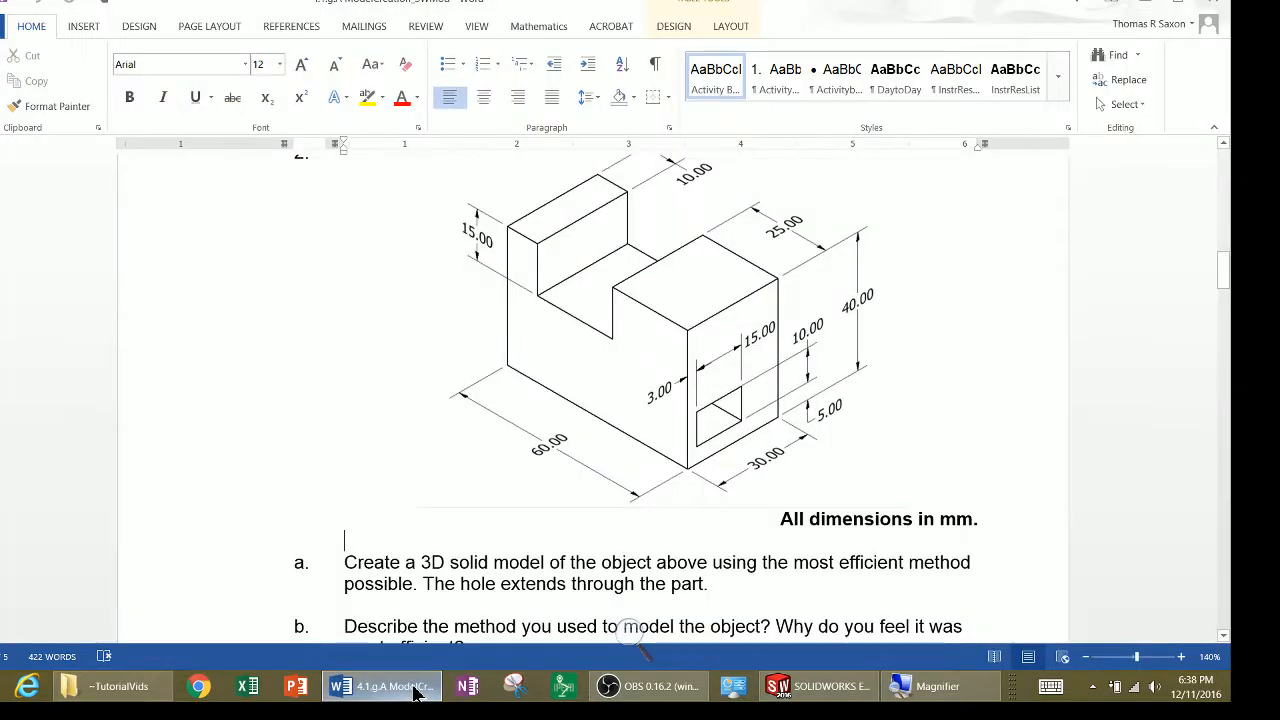
Switch back to SOLIDWORKS and dimension the height of the sketched rectangle to 40 mm.
click(417, 689)
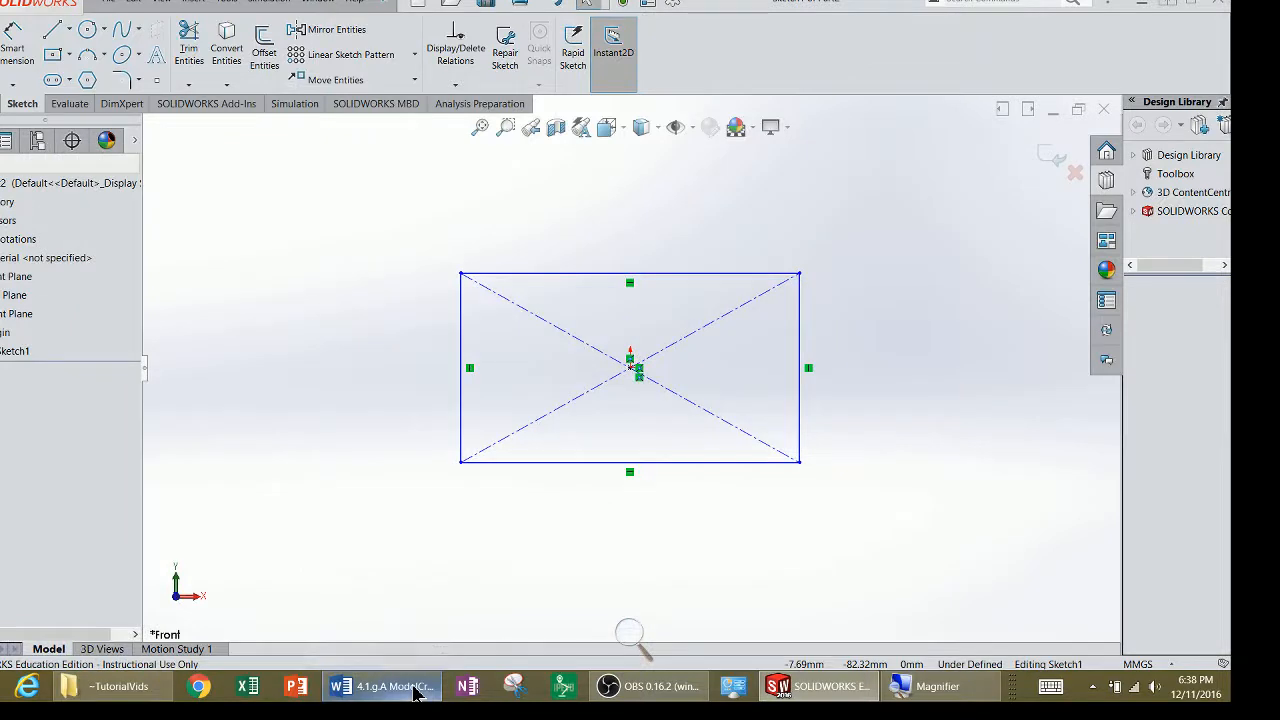
click(22, 52)
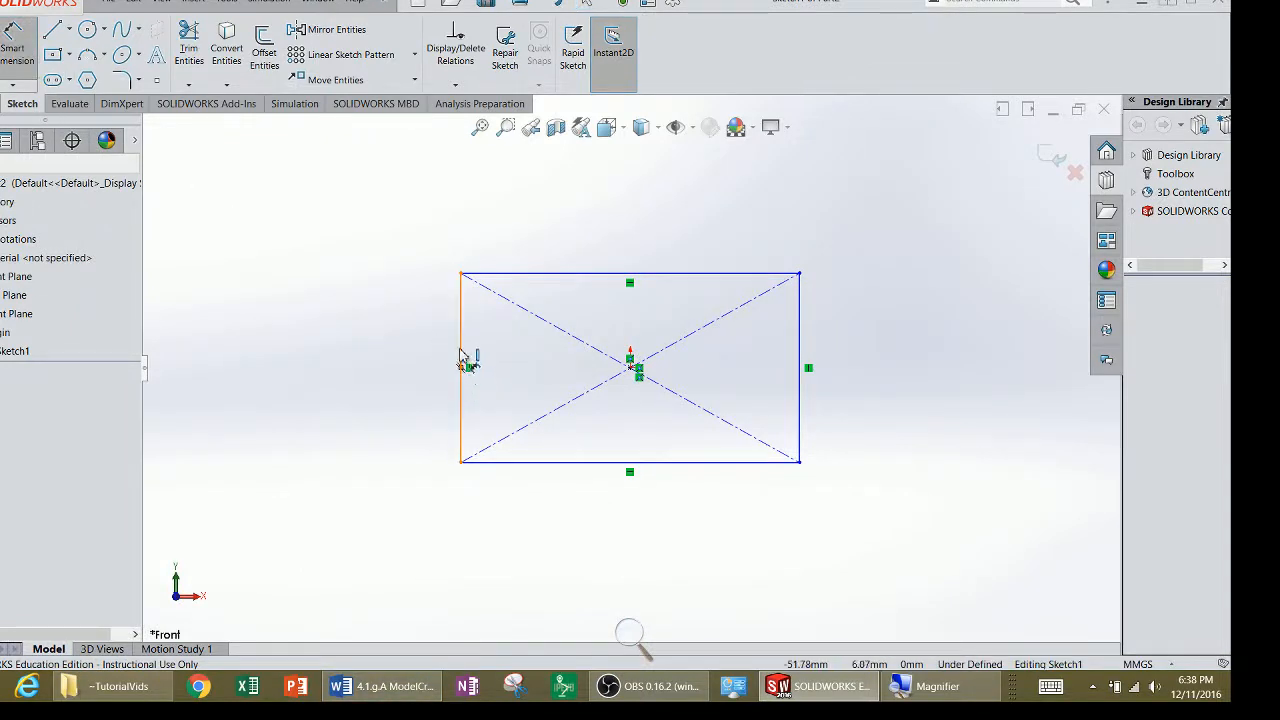
click(461, 357)
click(375, 361)
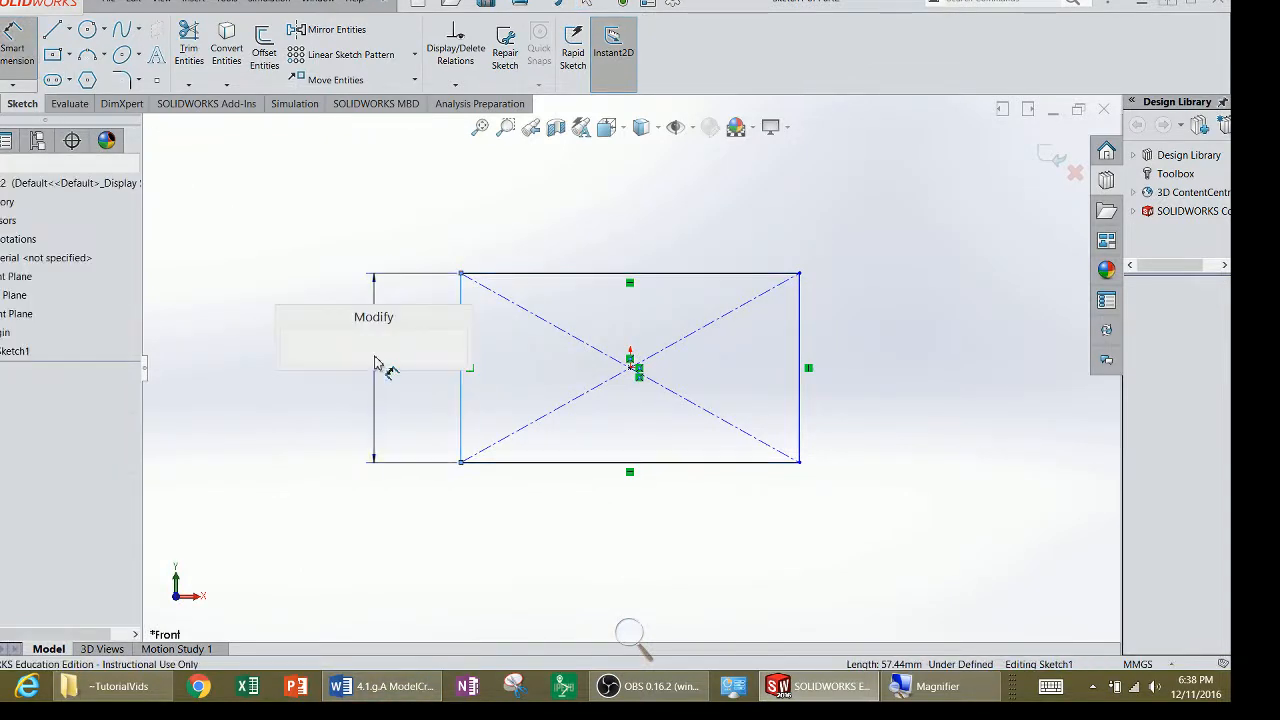
text(40)
key(Return)
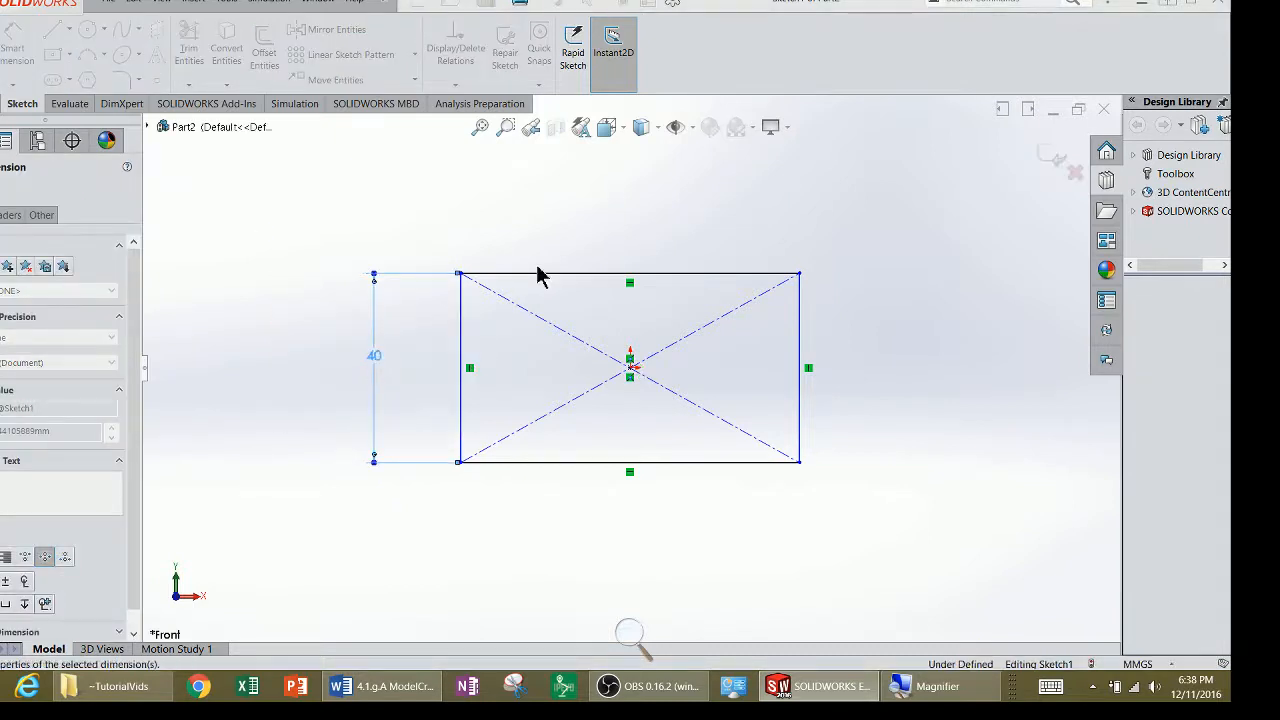
Dimension the rectangle's width to 60 mm and place the dimension centrally above its top edge.
click(594, 274)
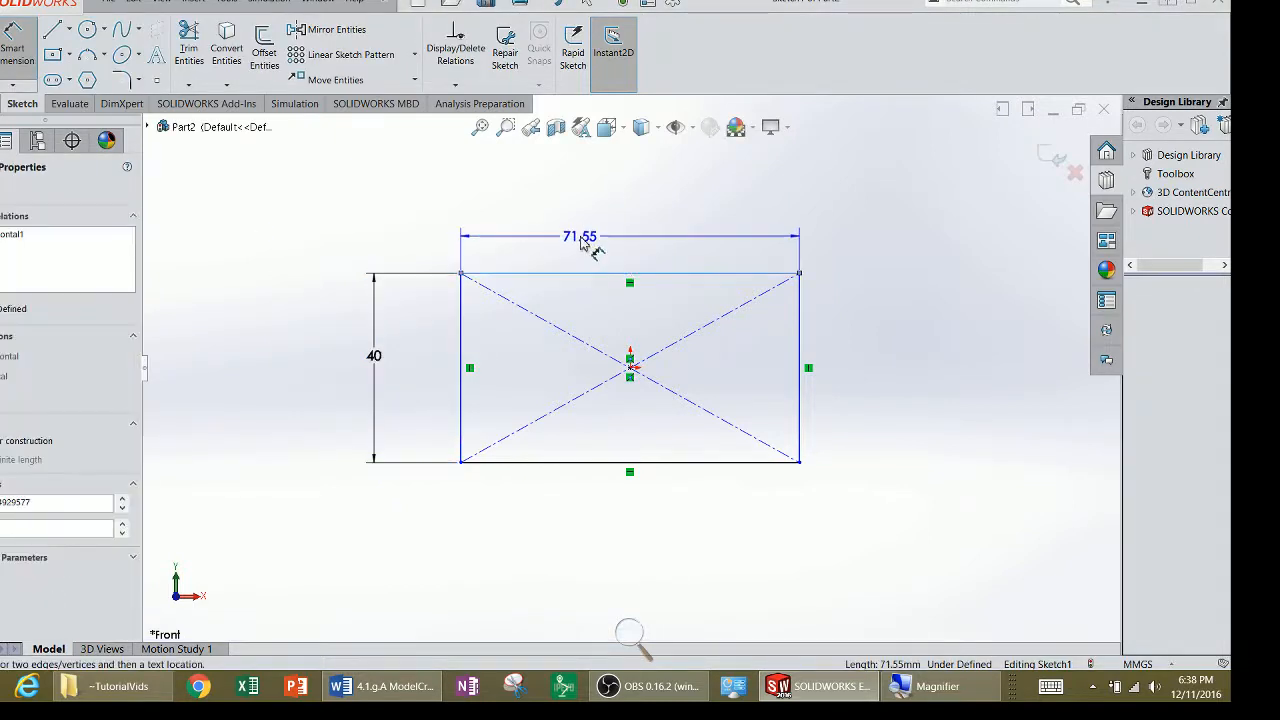
click(585, 243)
key(Return)
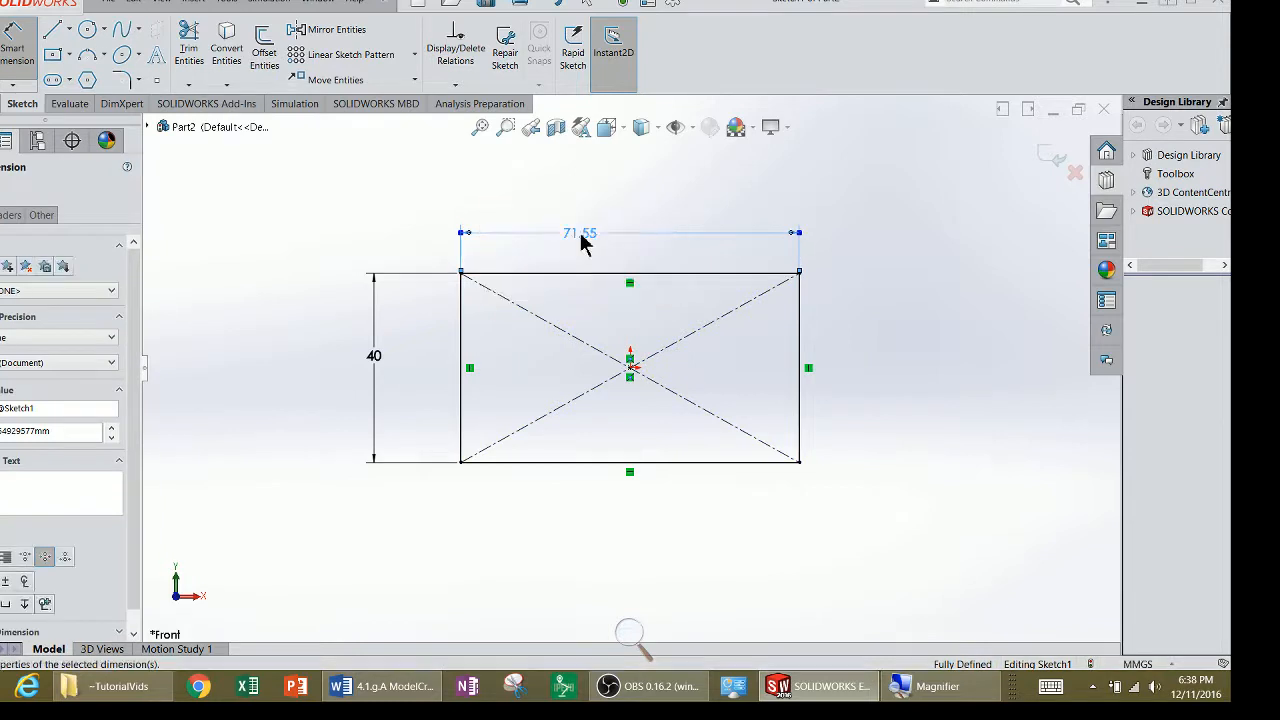
click(1, 187)
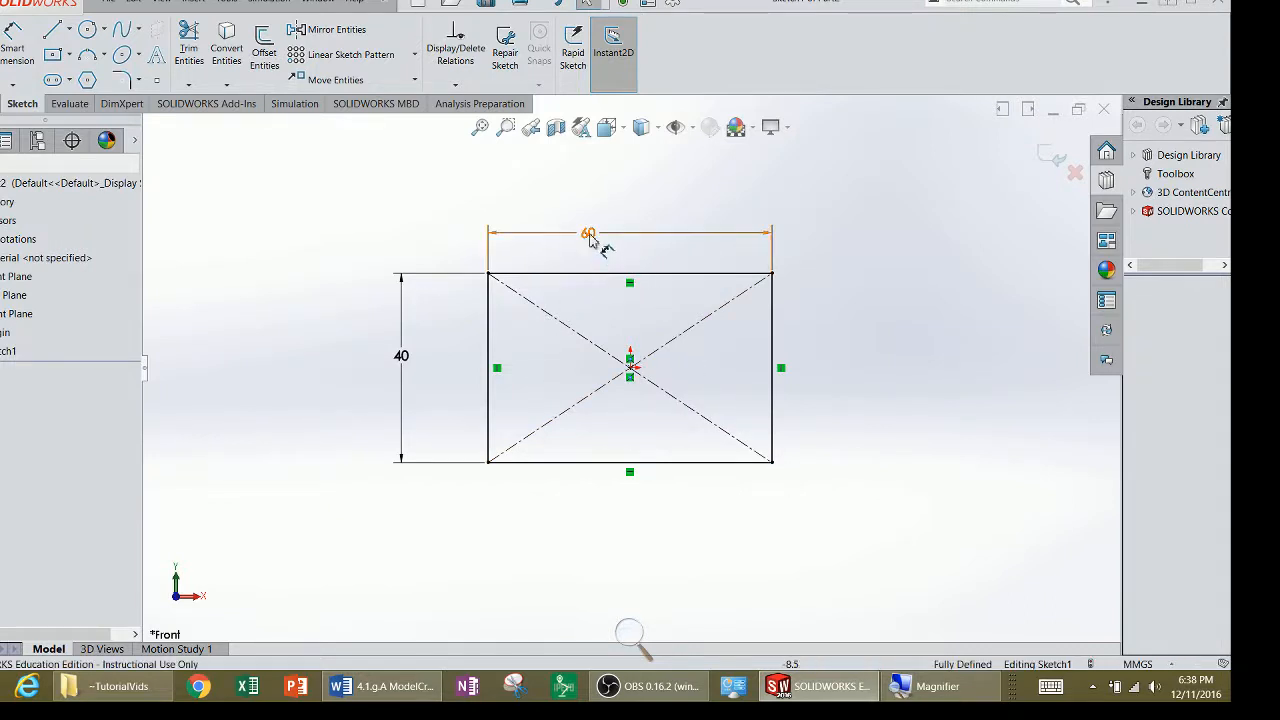
drag(591, 238, 622, 249)
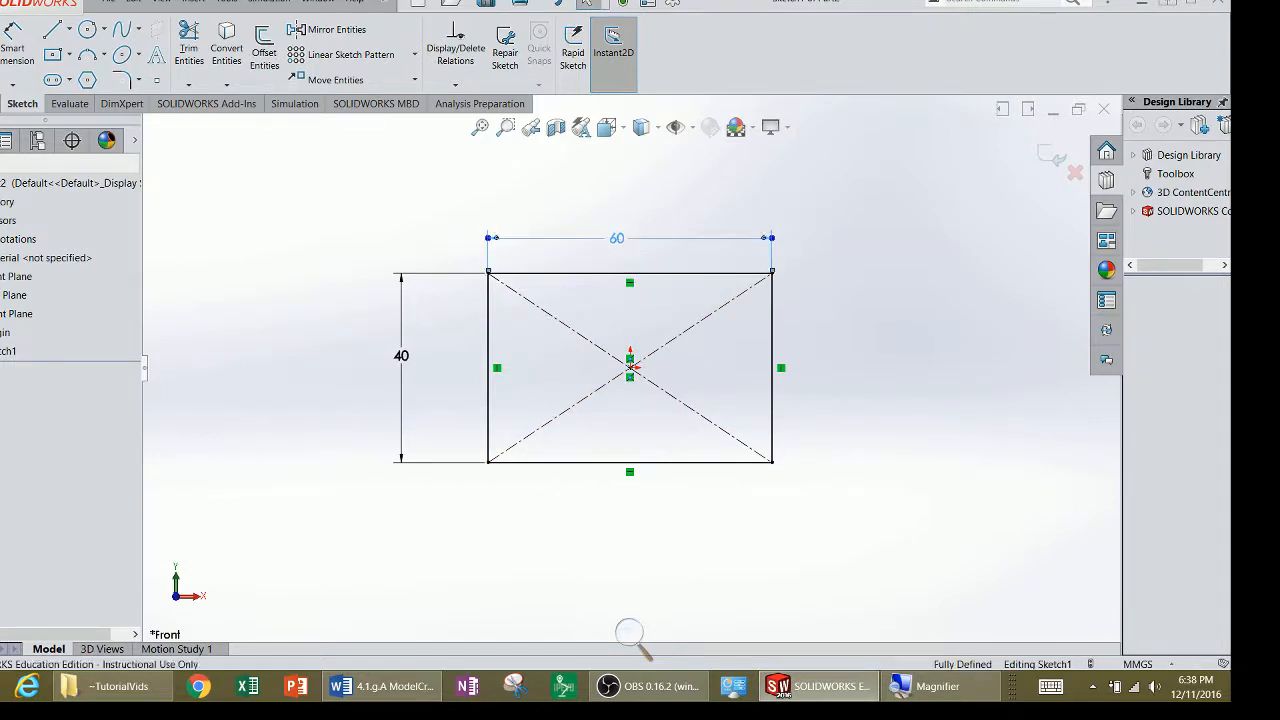
Consult the Word drawing for the block's depth, then extrude the rectangle 30 mm with the Mid Plane end condition.
click(366, 686)
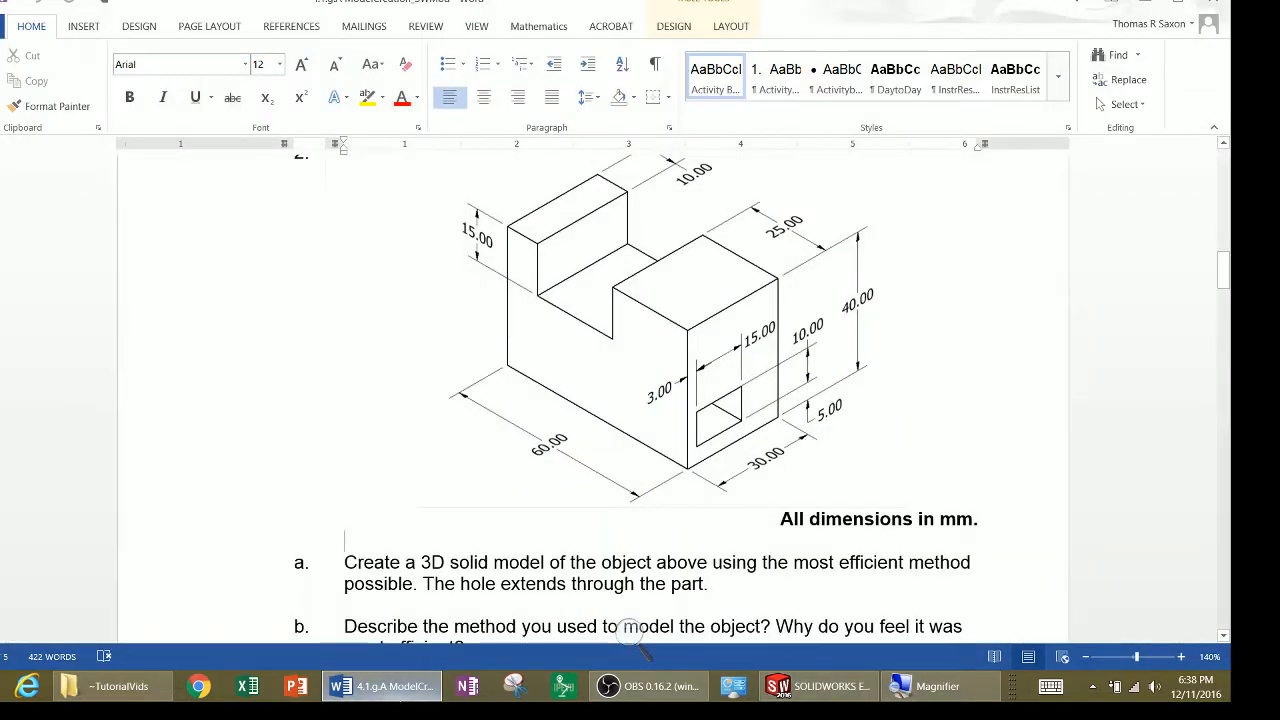
click(395, 697)
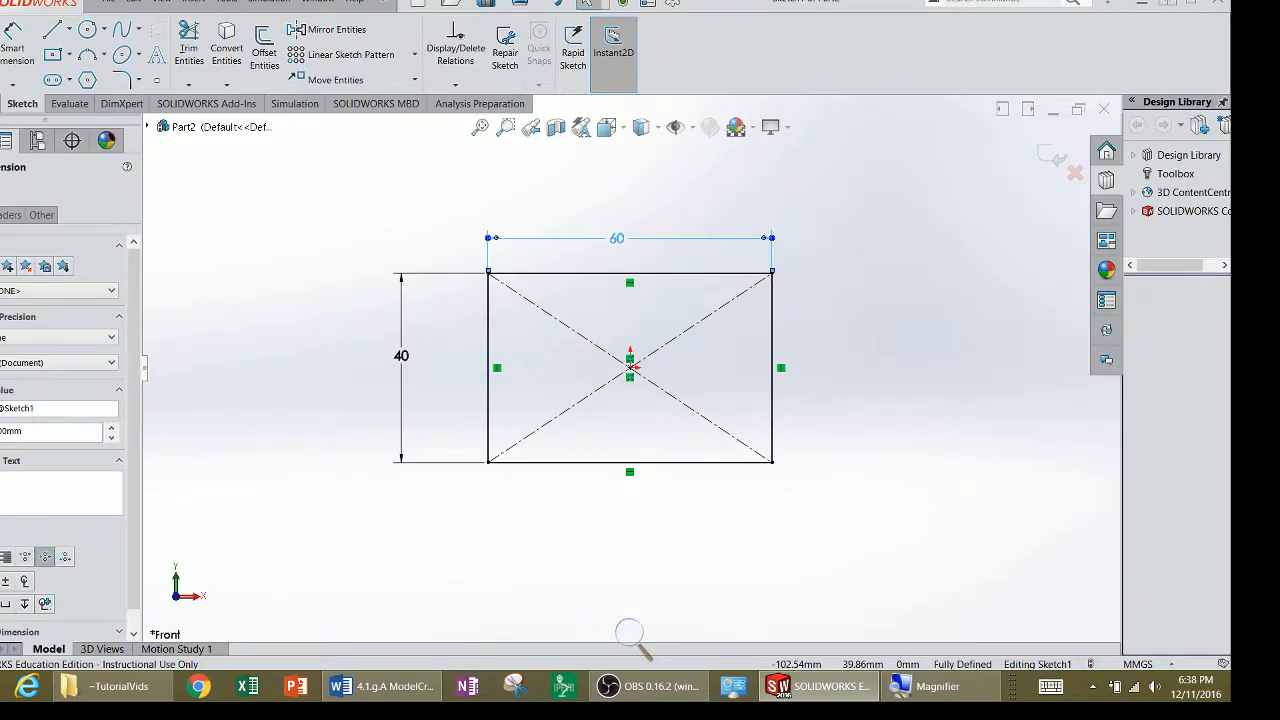
key(ctrl+b)
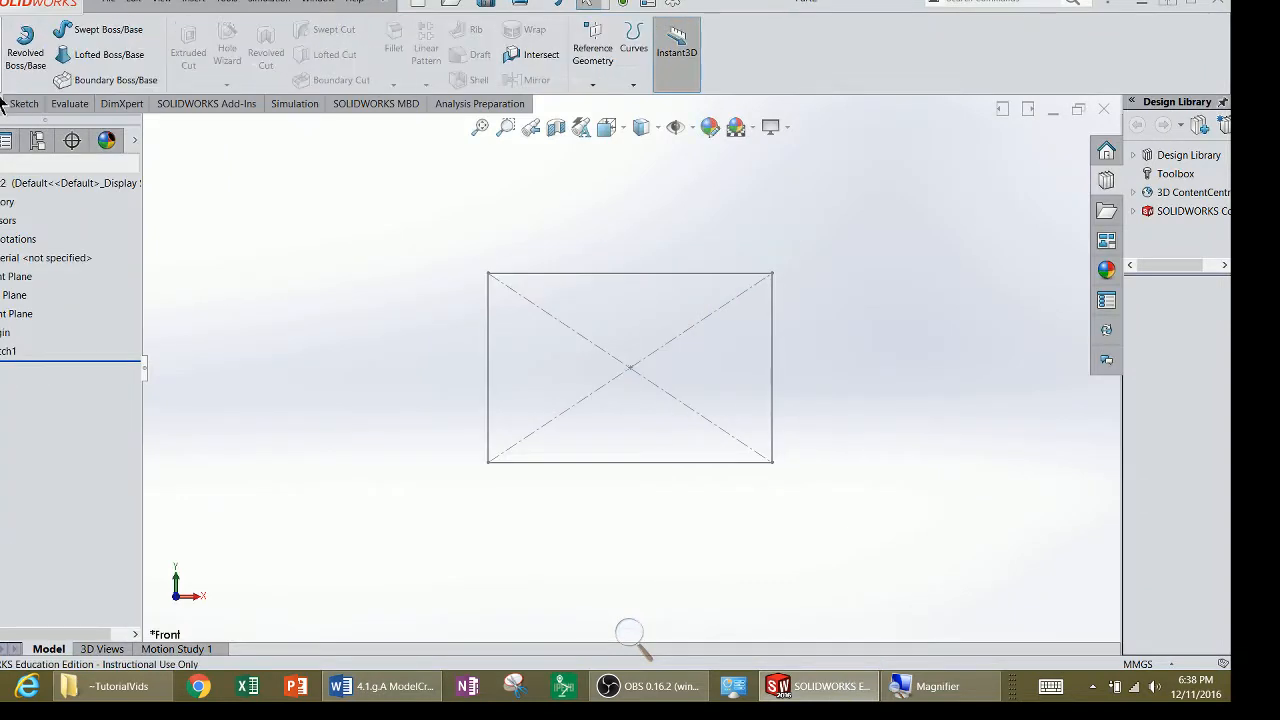
click(0, 52)
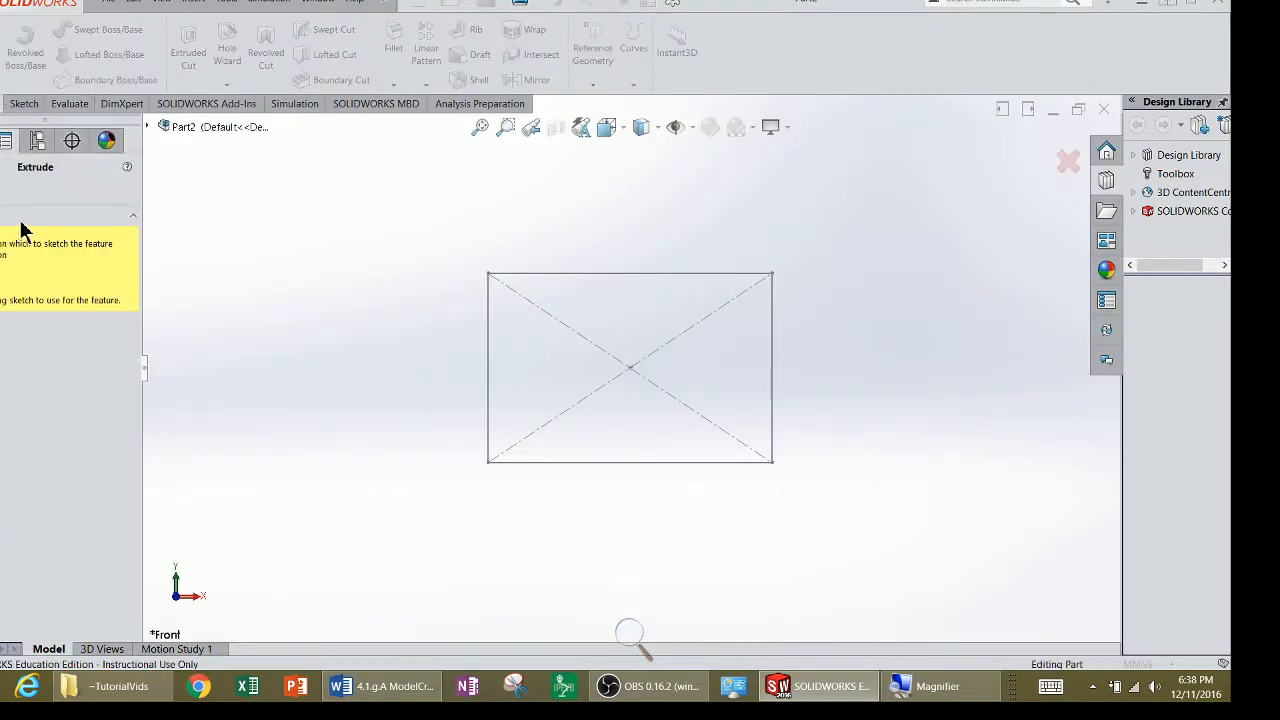
click(550, 275)
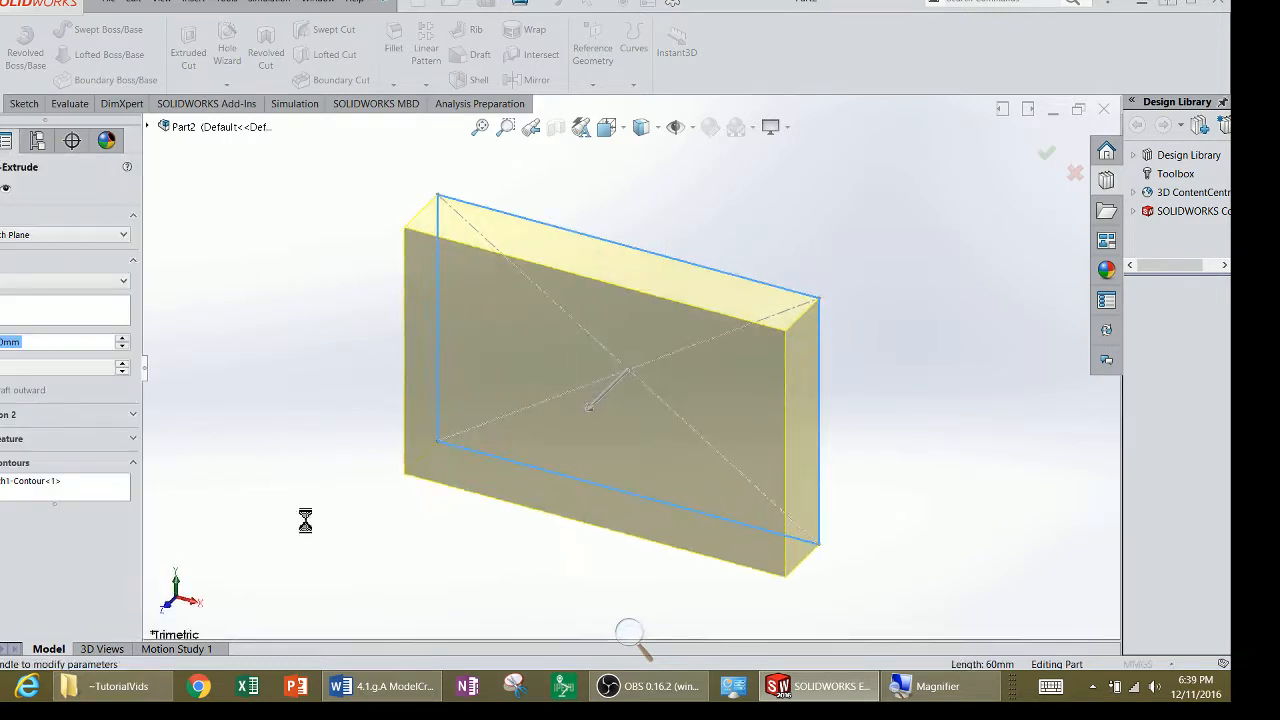
click(20, 281)
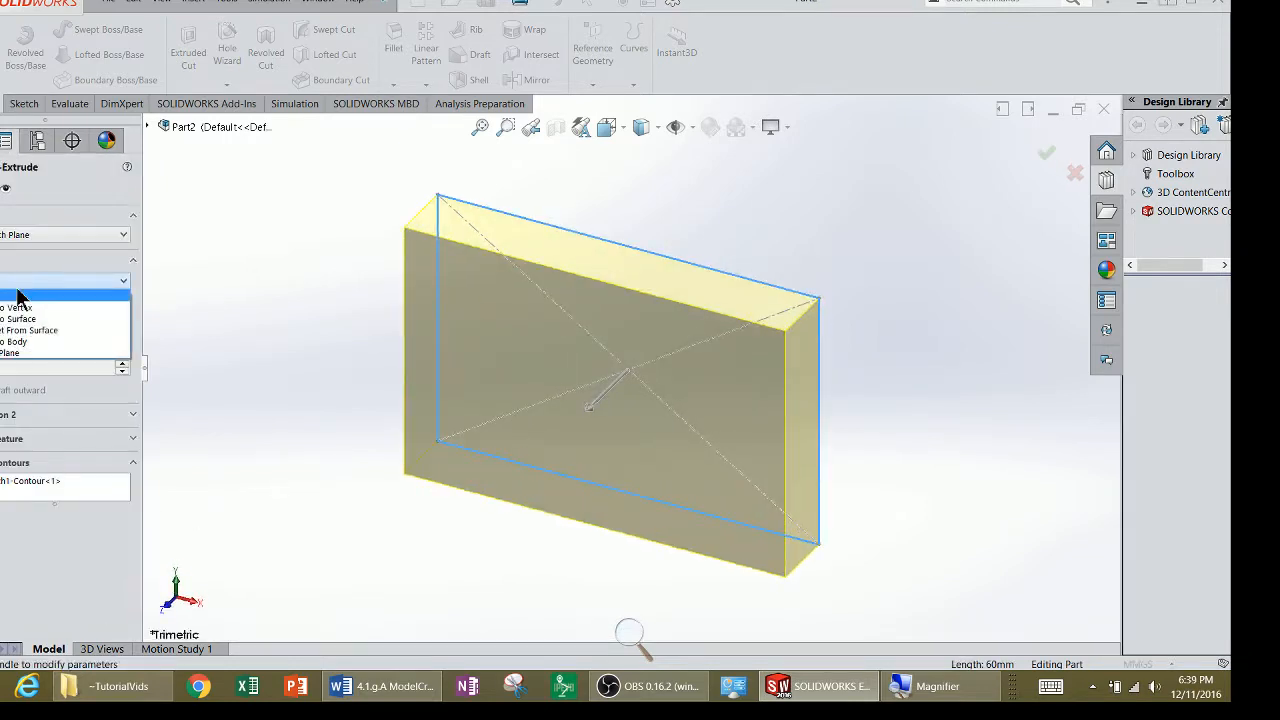
click(20, 360)
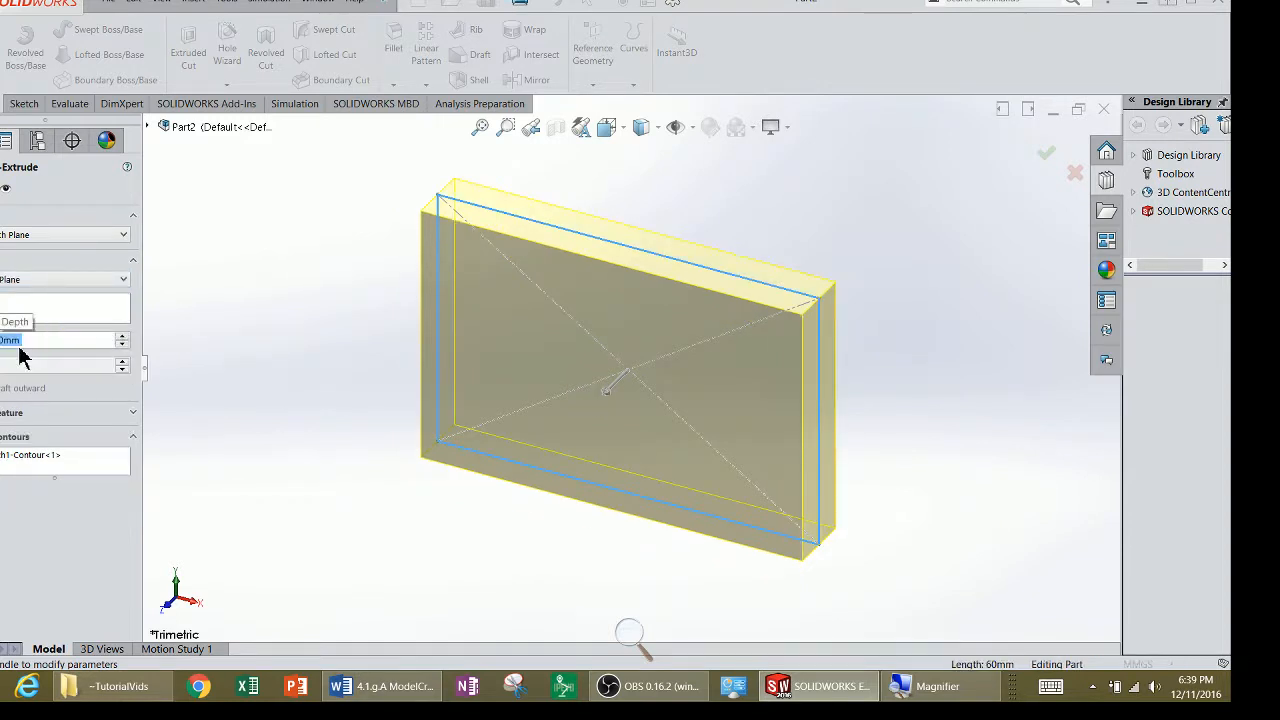
key(Return)
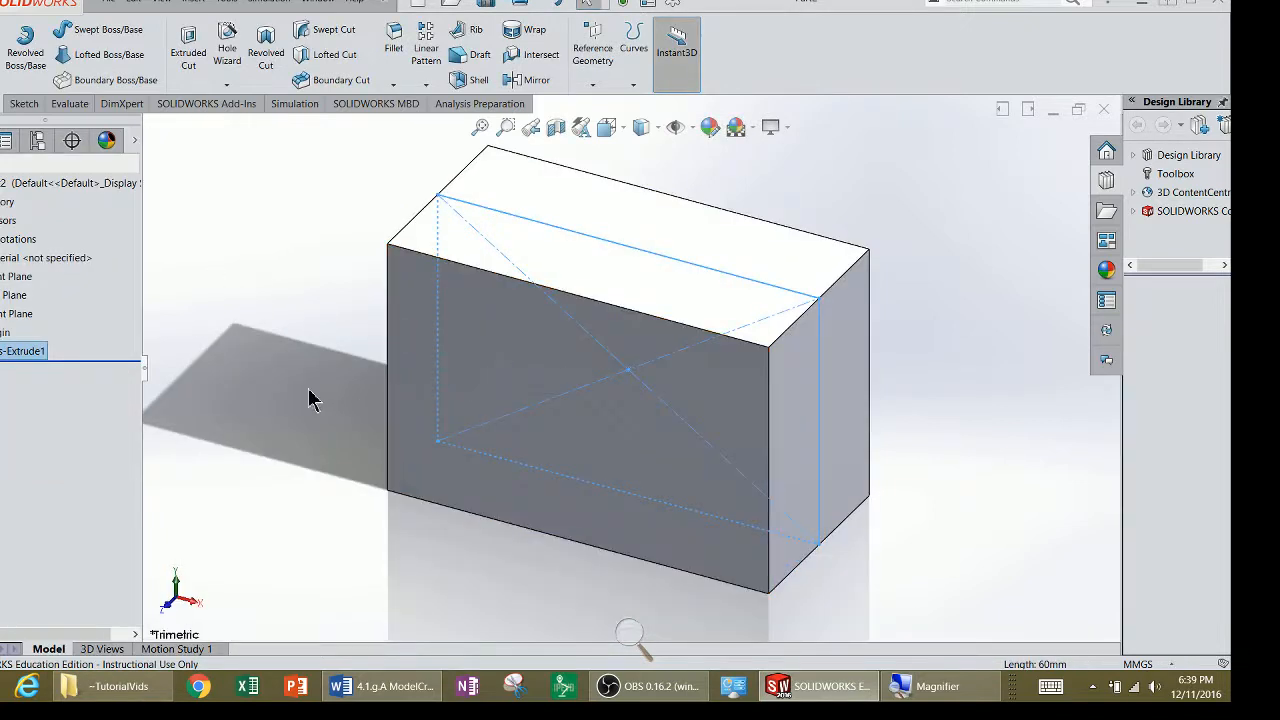
click(310, 398)
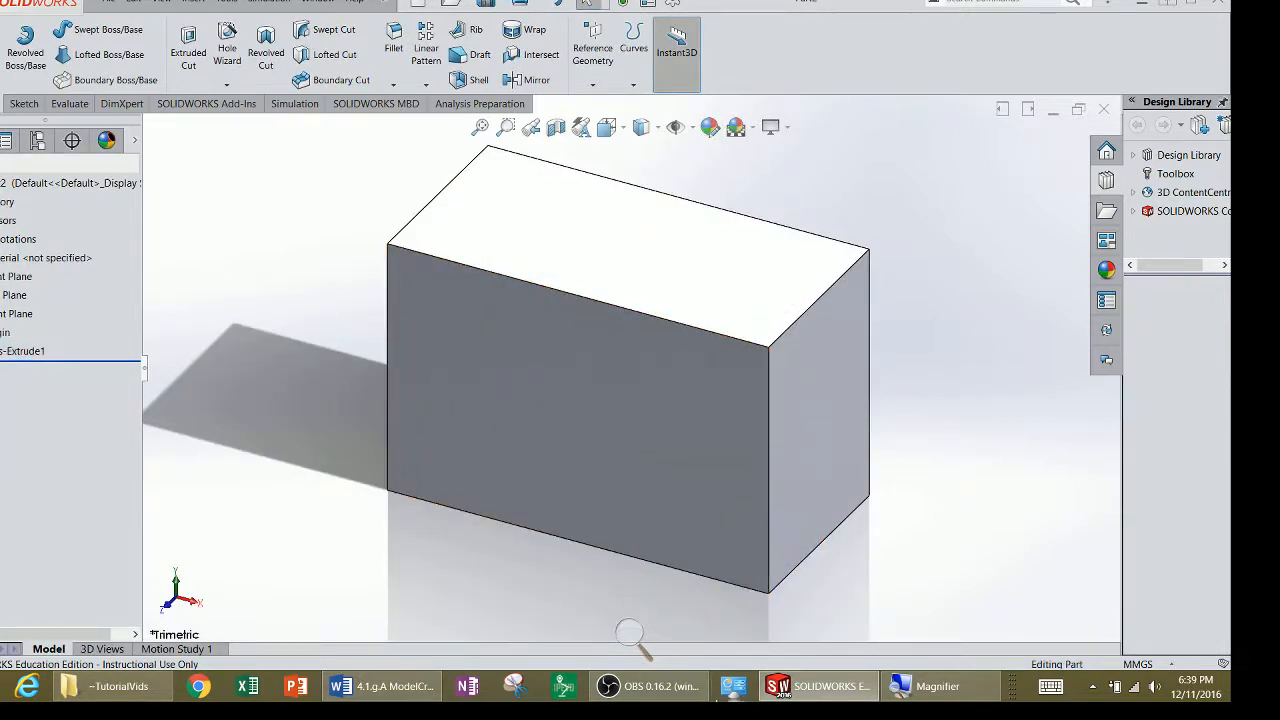
Consult the notch dimensions in the Word drawing, then return to SOLIDWORKS and start a sketch on the block's front face.
click(383, 686)
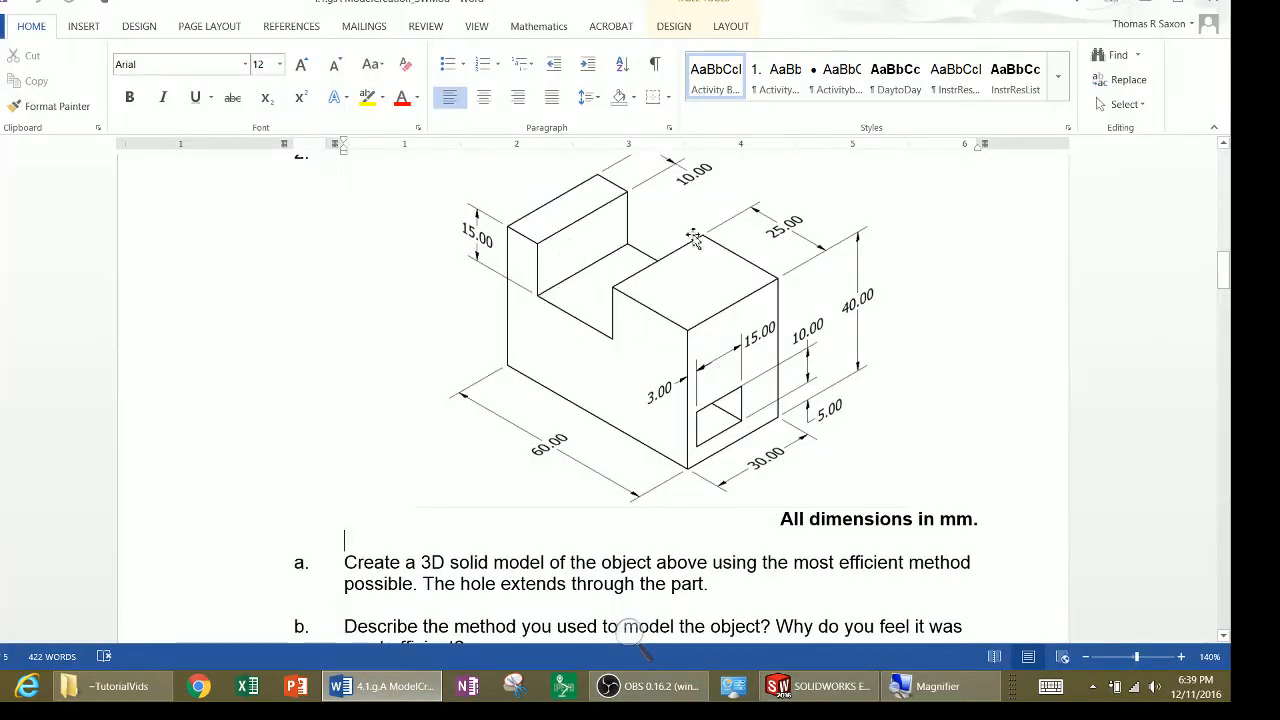
scroll(605, 305, up, 1)
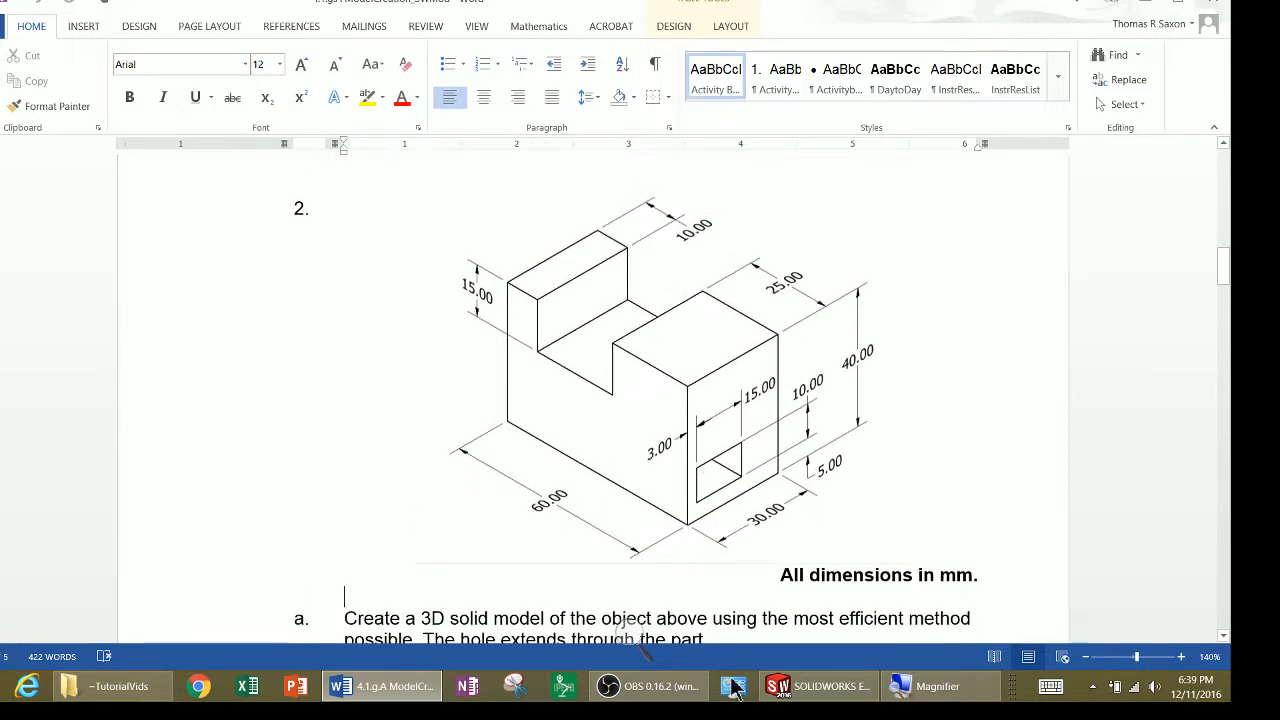
click(778, 686)
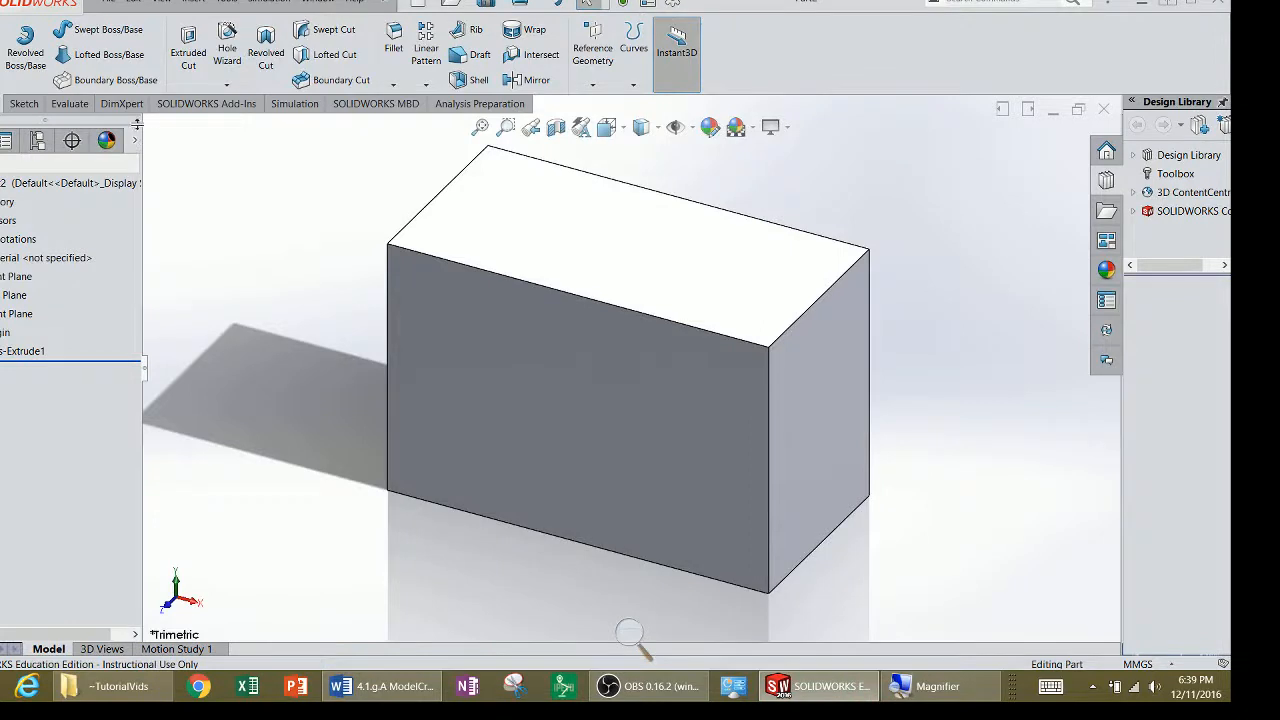
click(20, 103)
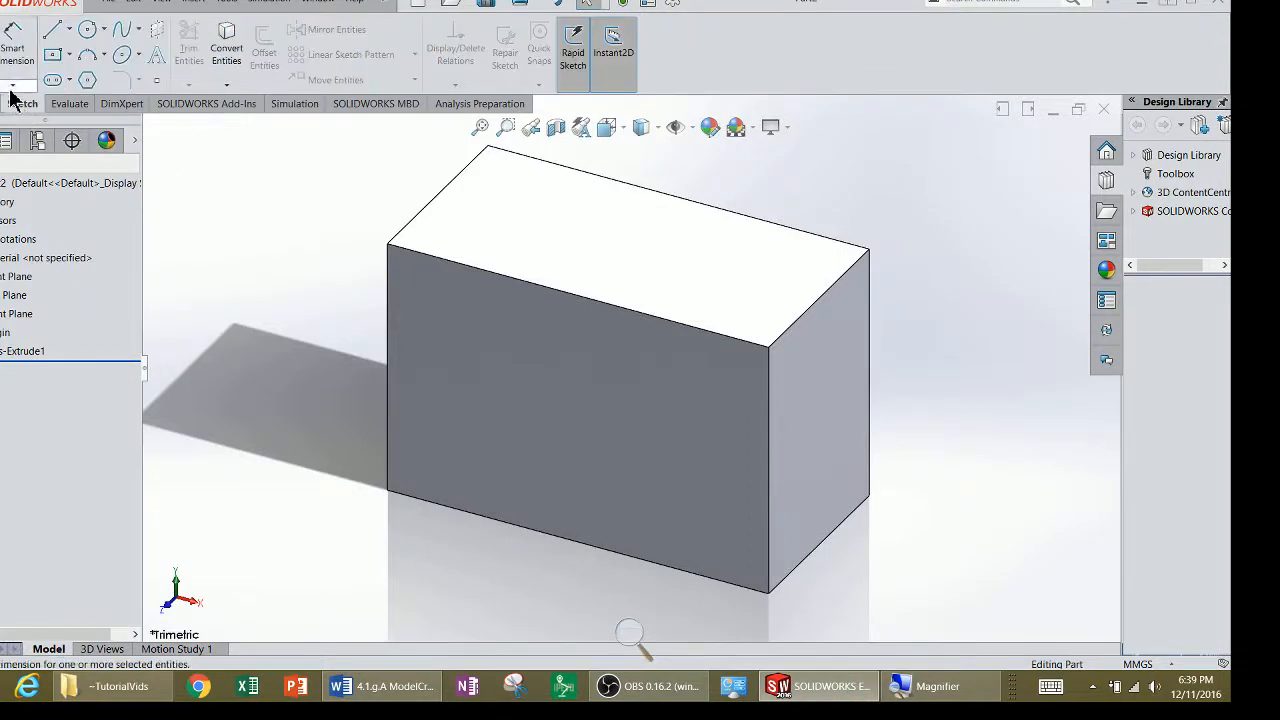
click(0, 50)
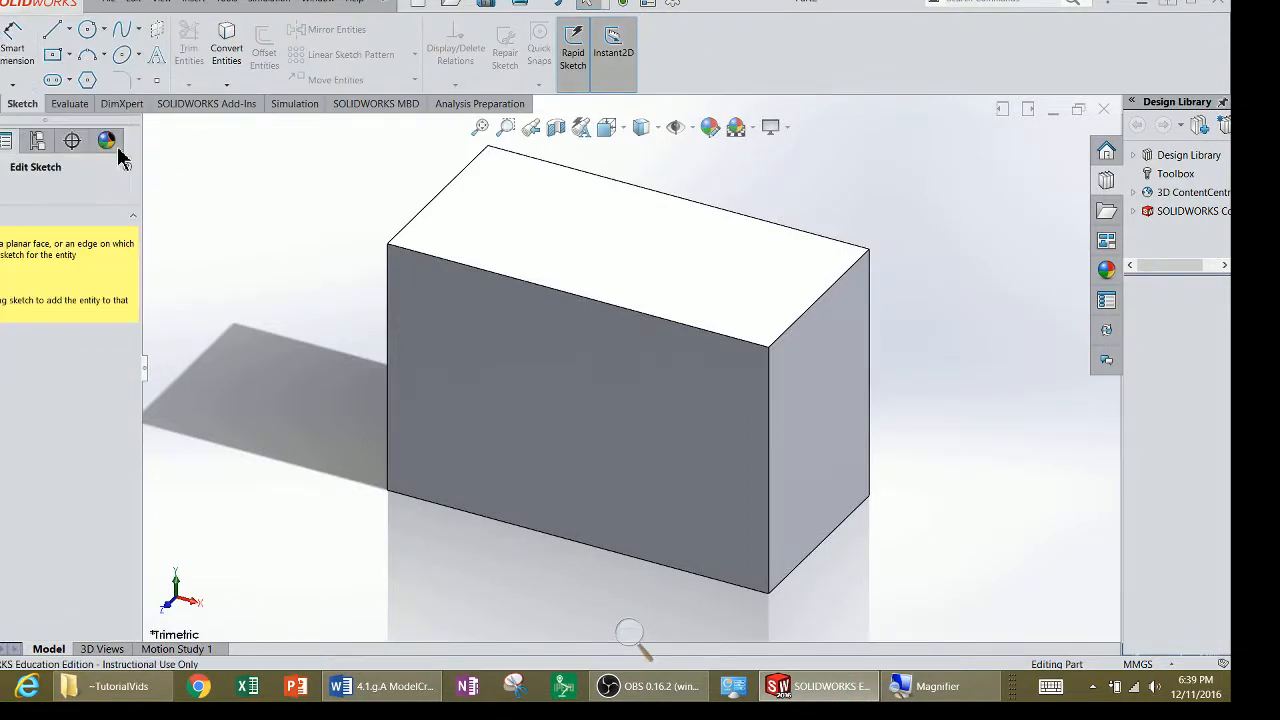
click(473, 295)
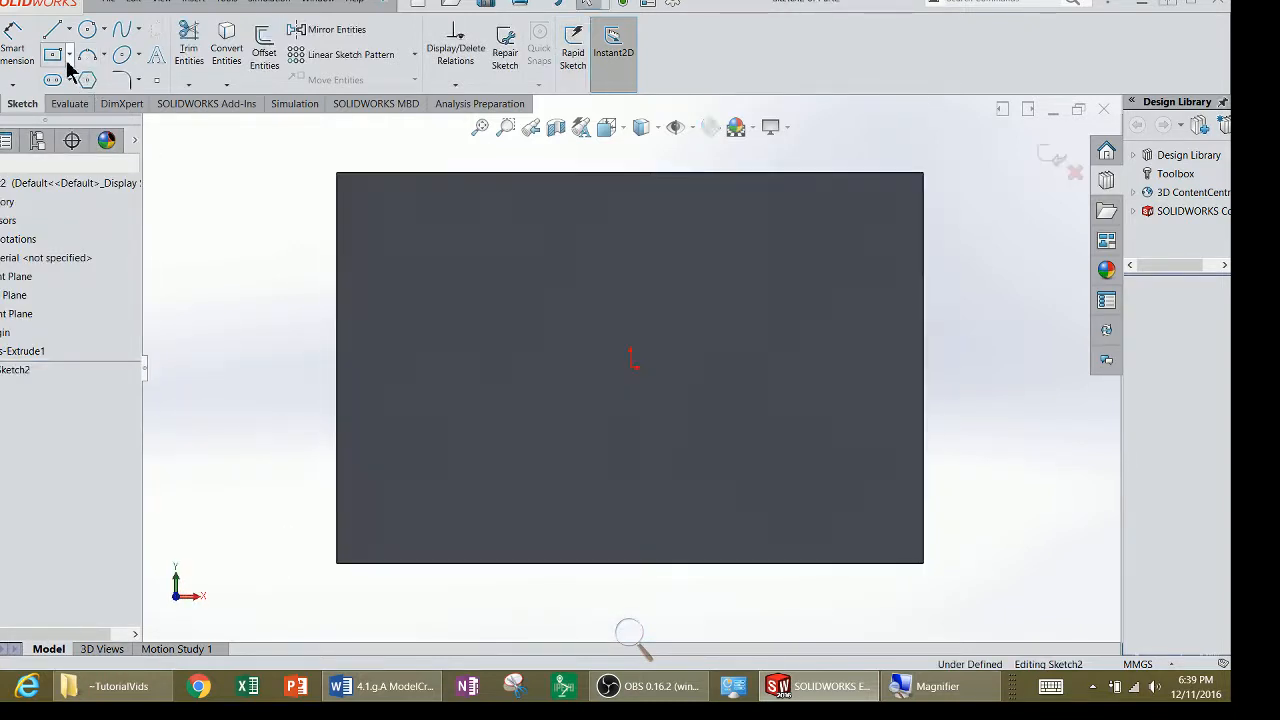
Sketch a corner rectangle about 34 mm wide and 12 mm high, starting on the front face's top edge.
click(69, 57)
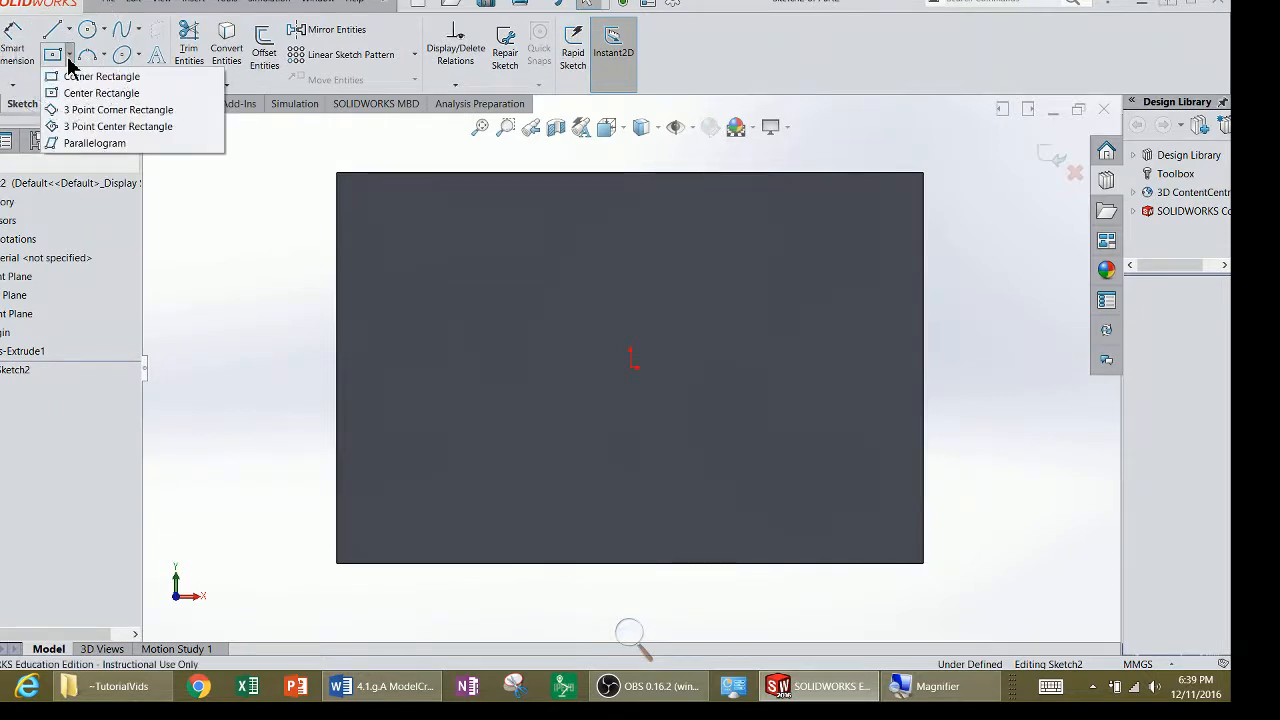
click(100, 77)
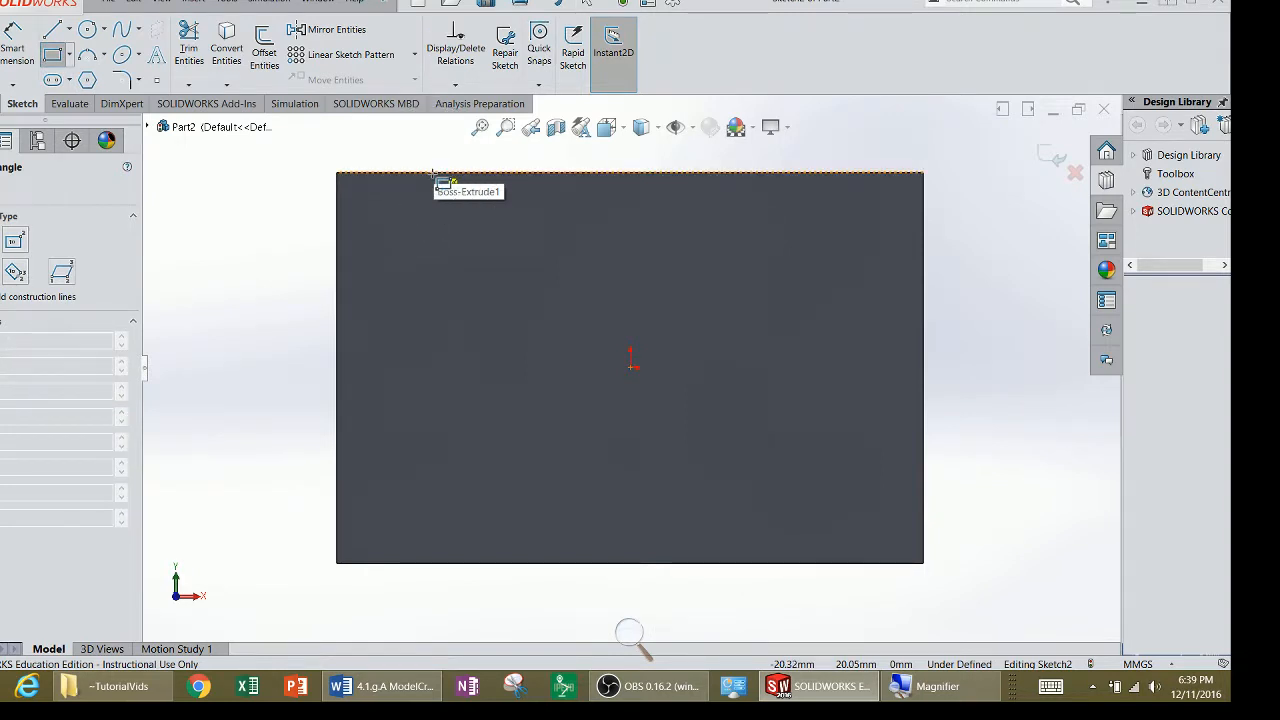
click(432, 174)
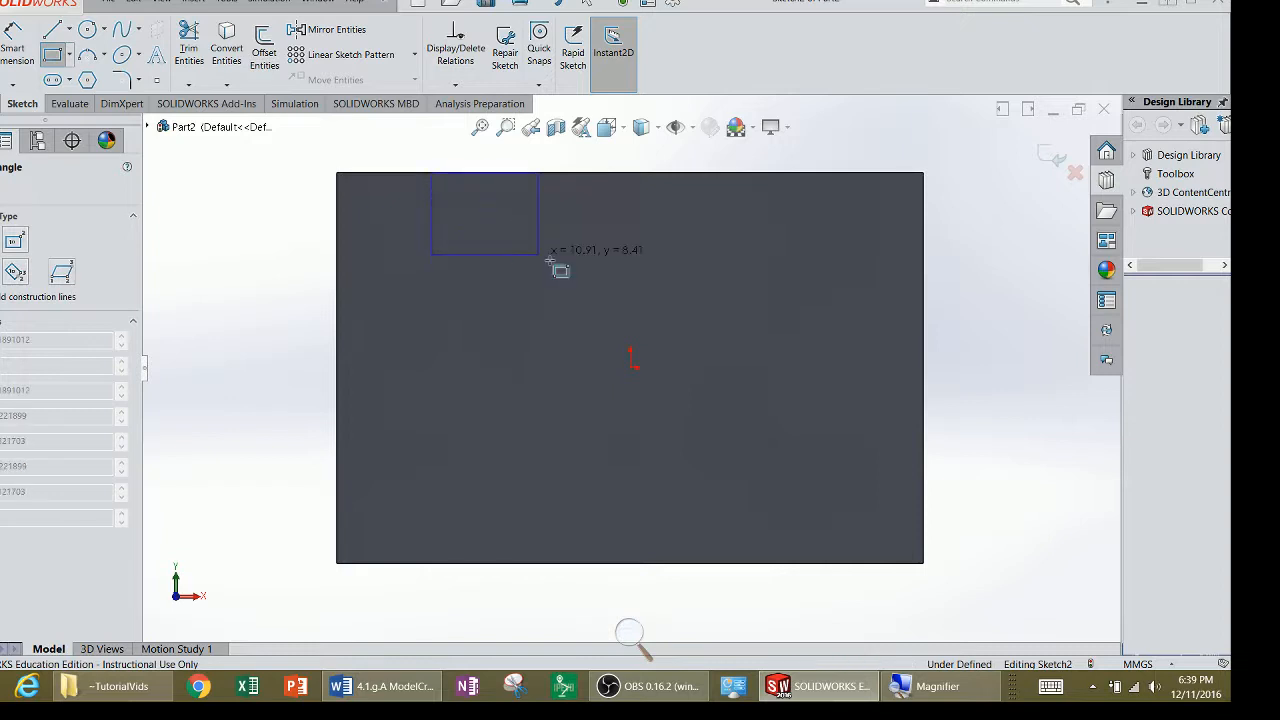
click(762, 292)
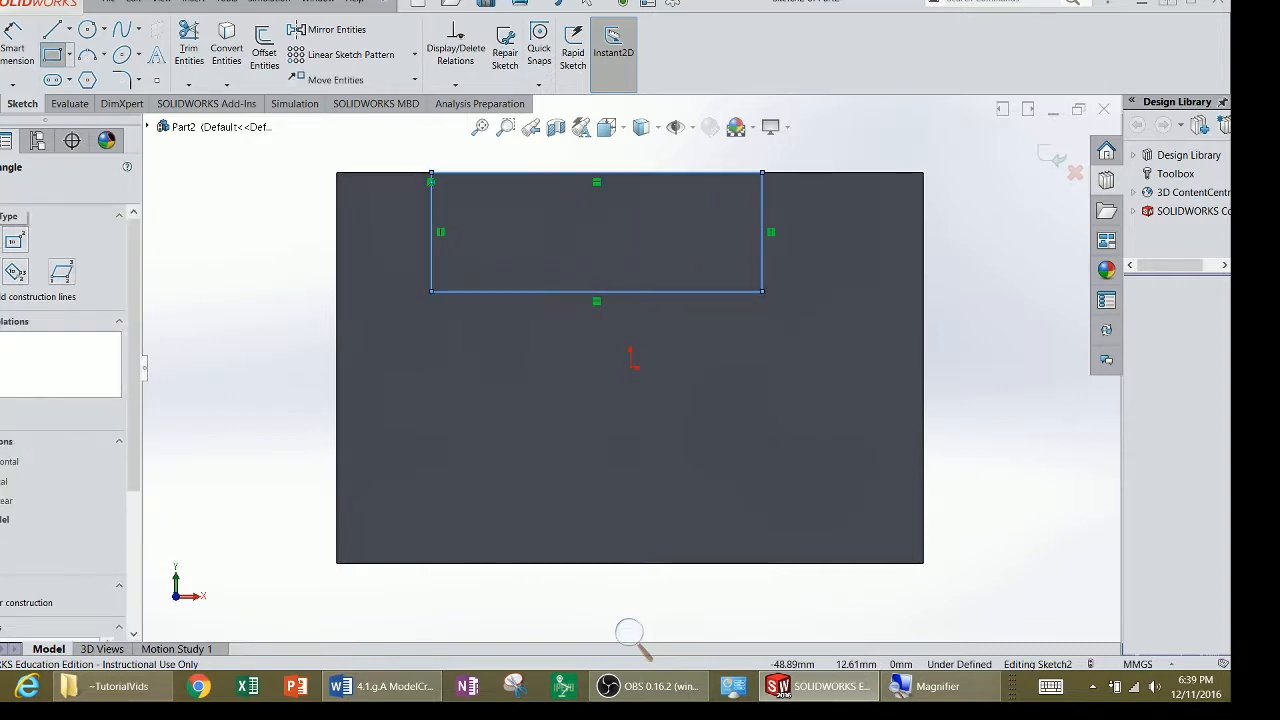
key(Escape)
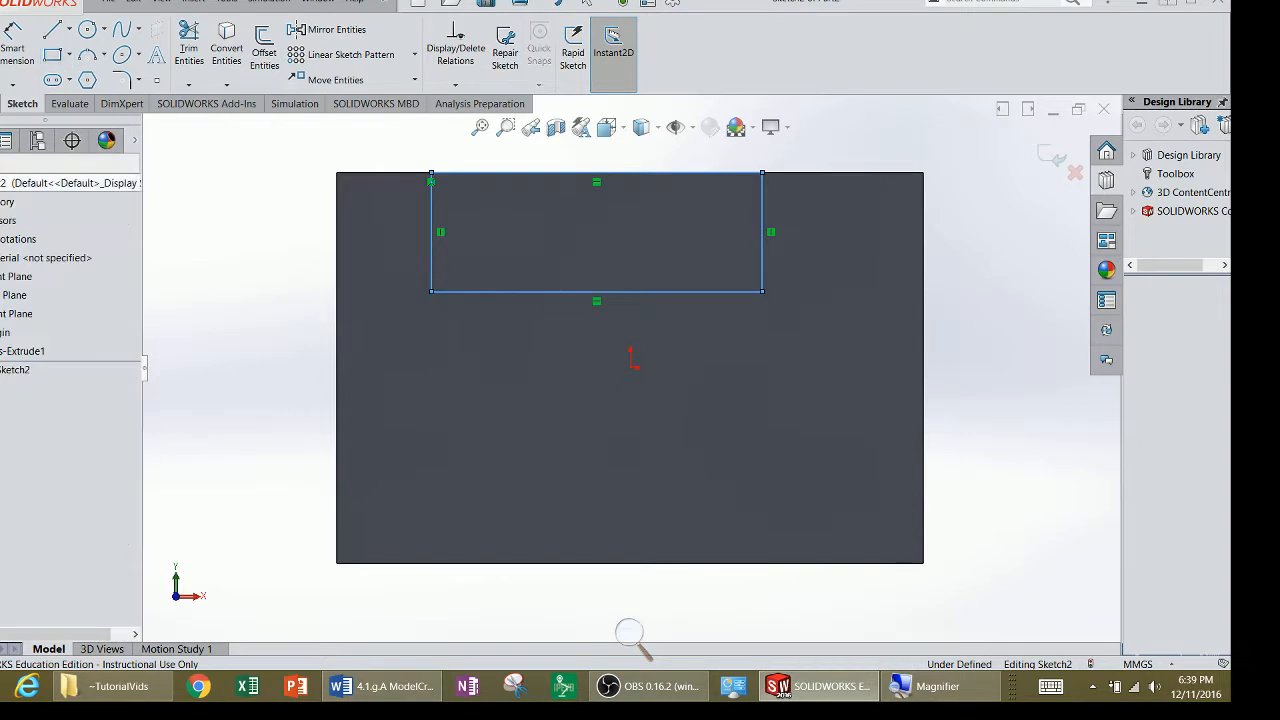
Check the notch in the Word drawing, then dimension the notch rectangle's height to 10 mm in SOLIDWORKS.
click(398, 690)
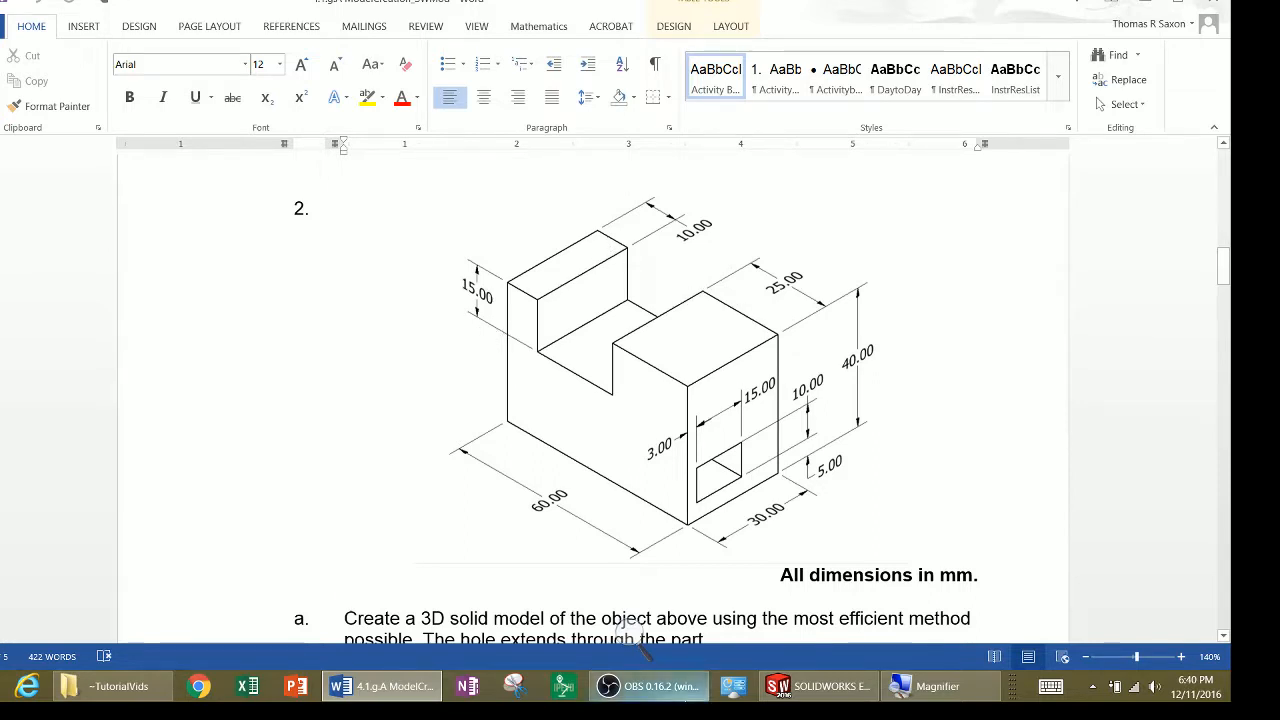
click(820, 686)
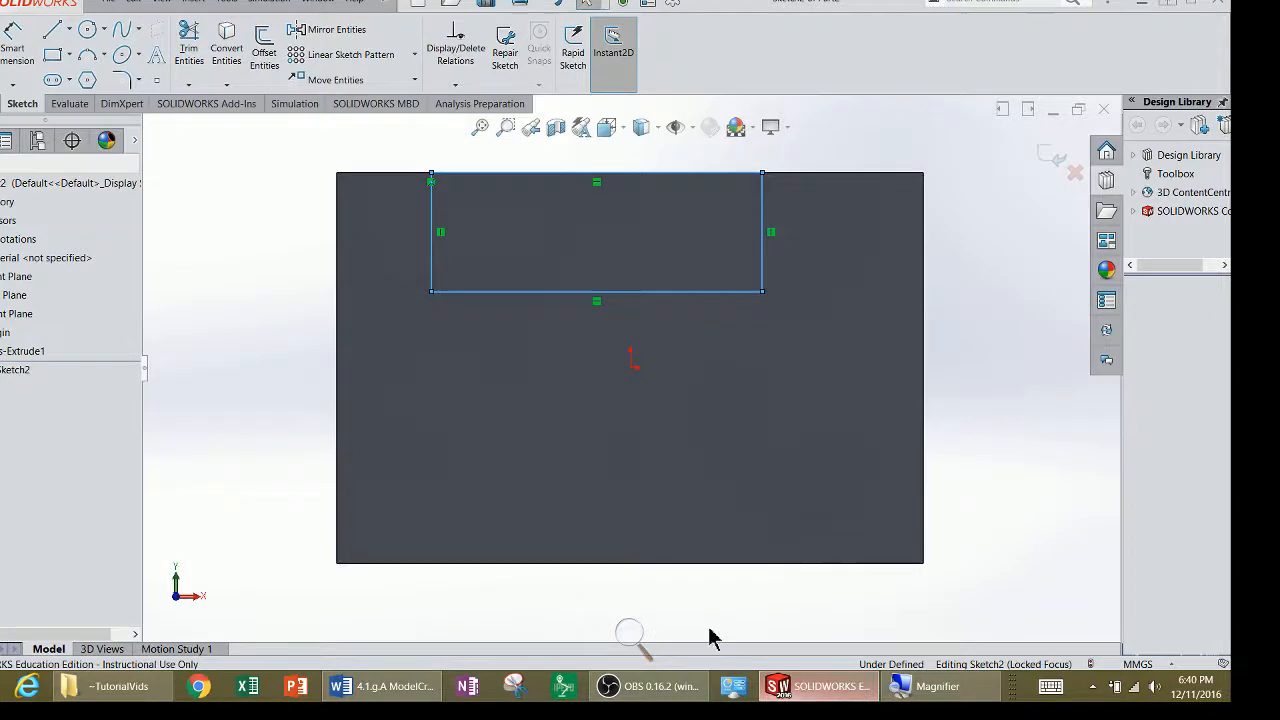
click(12, 45)
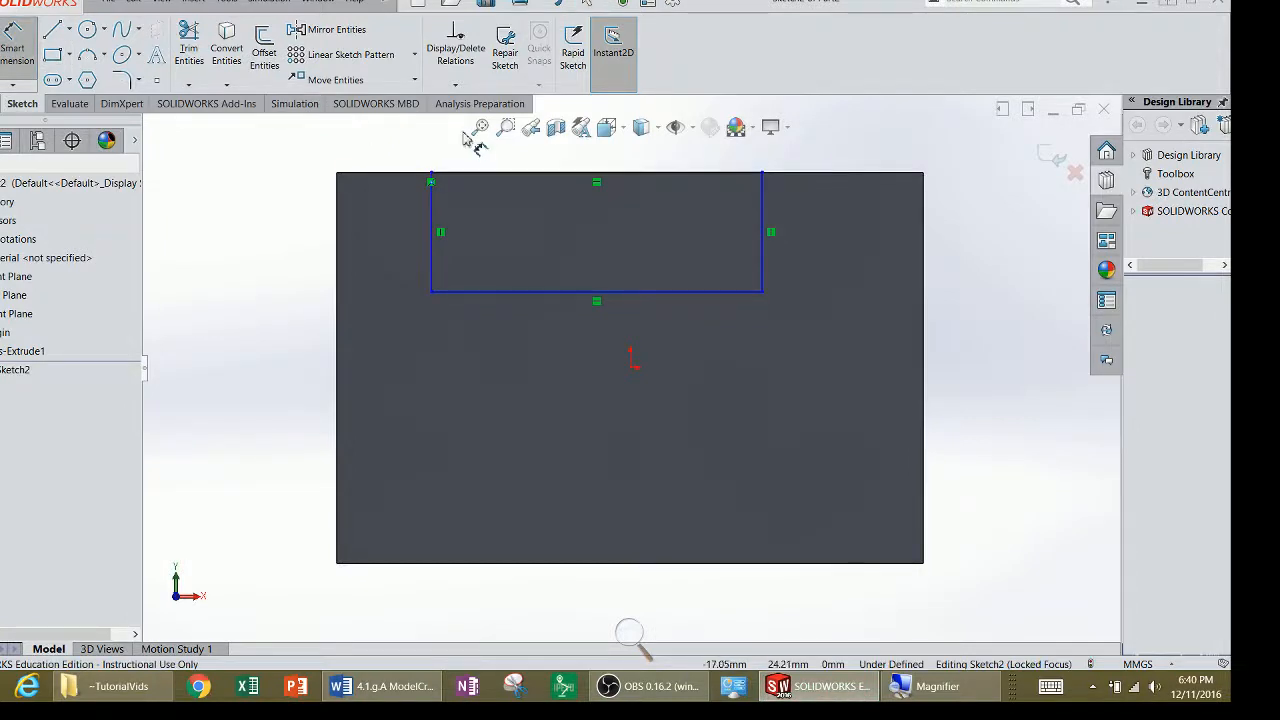
click(620, 176)
click(645, 291)
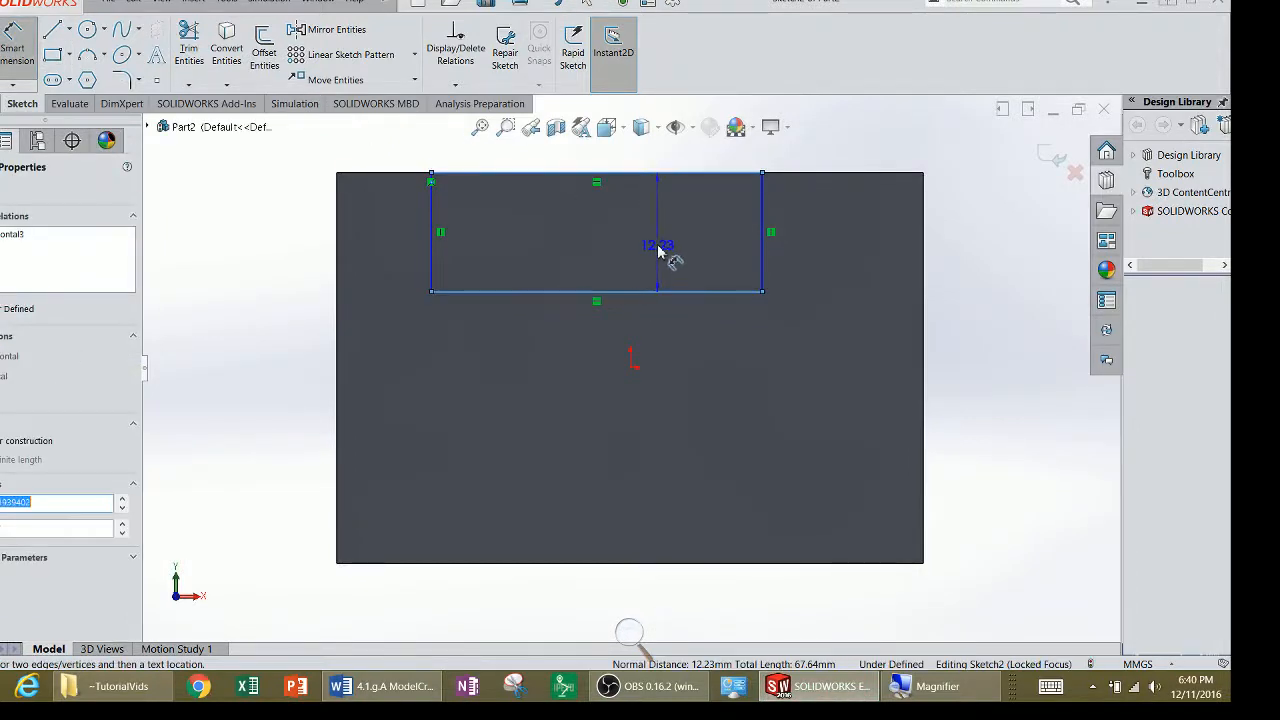
click(657, 256)
text(10)
key(Return)
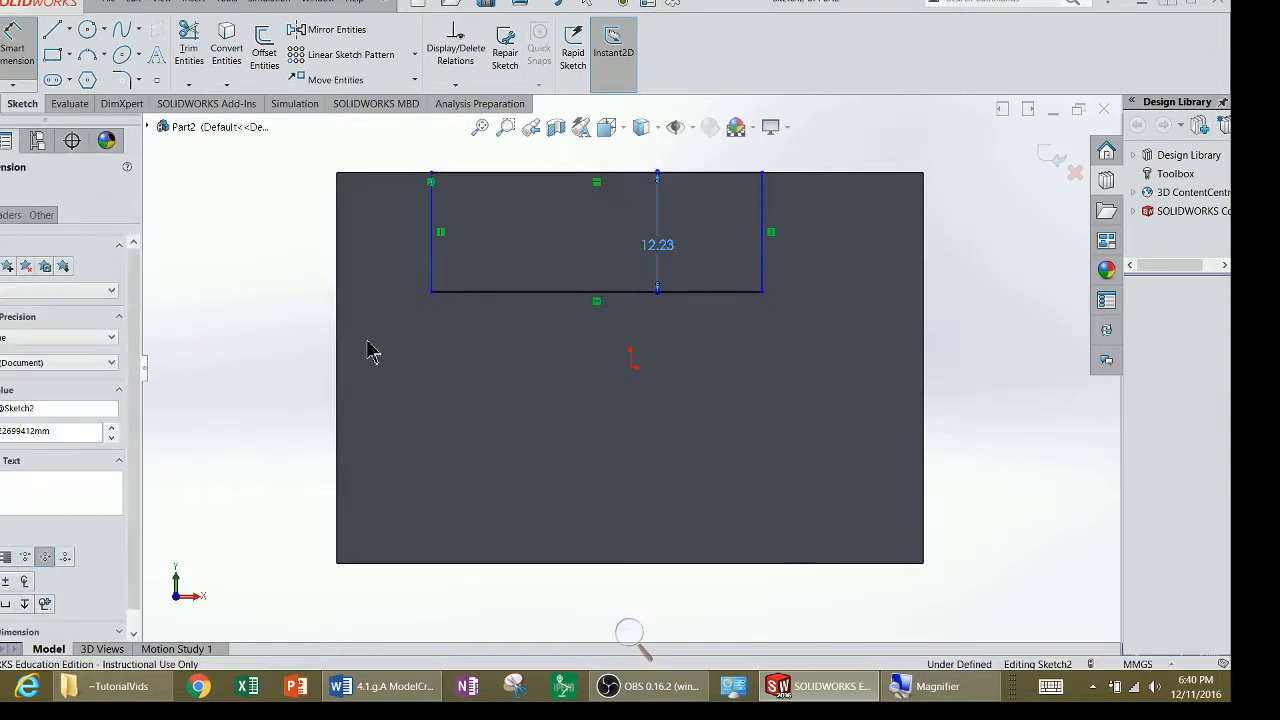
Dimension the distance between the block's left edge and the notch rectangle's left side to 15 mm.
click(431, 252)
click(339, 256)
click(369, 258)
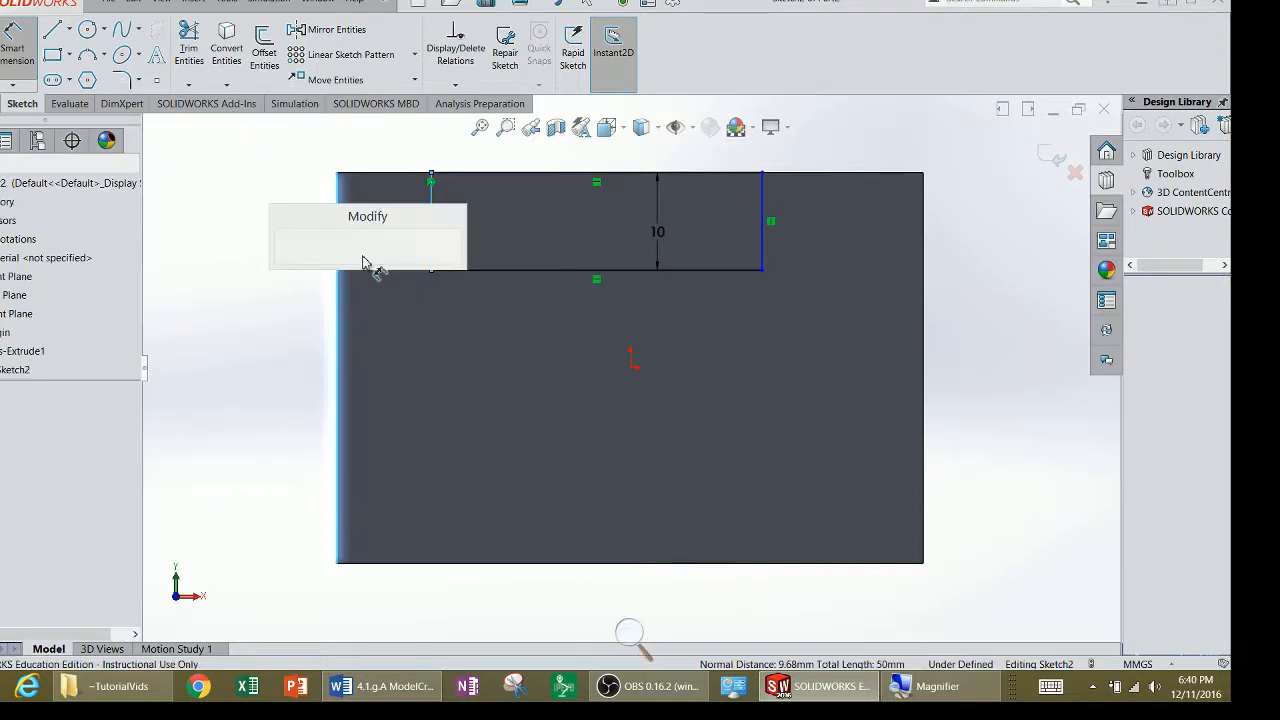
key(Return)
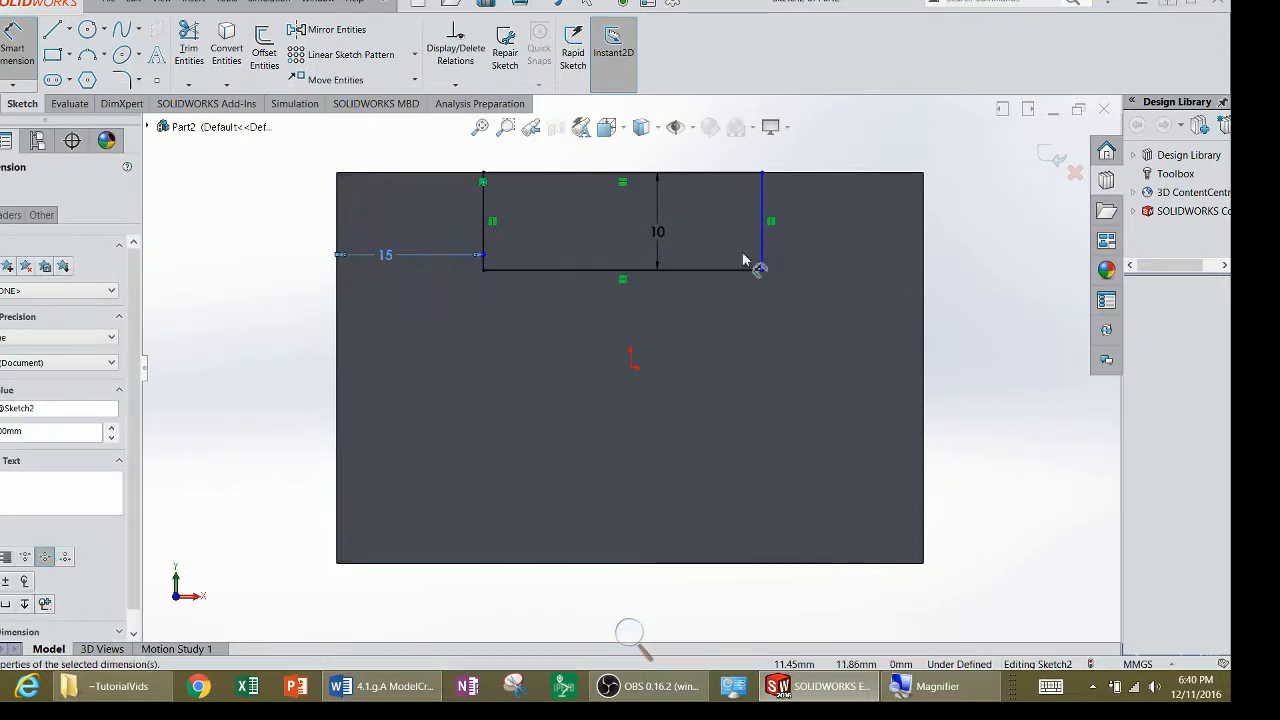
Dimension the distance between the notch rectangle's right side and the block's right edge to 25 mm.
click(765, 259)
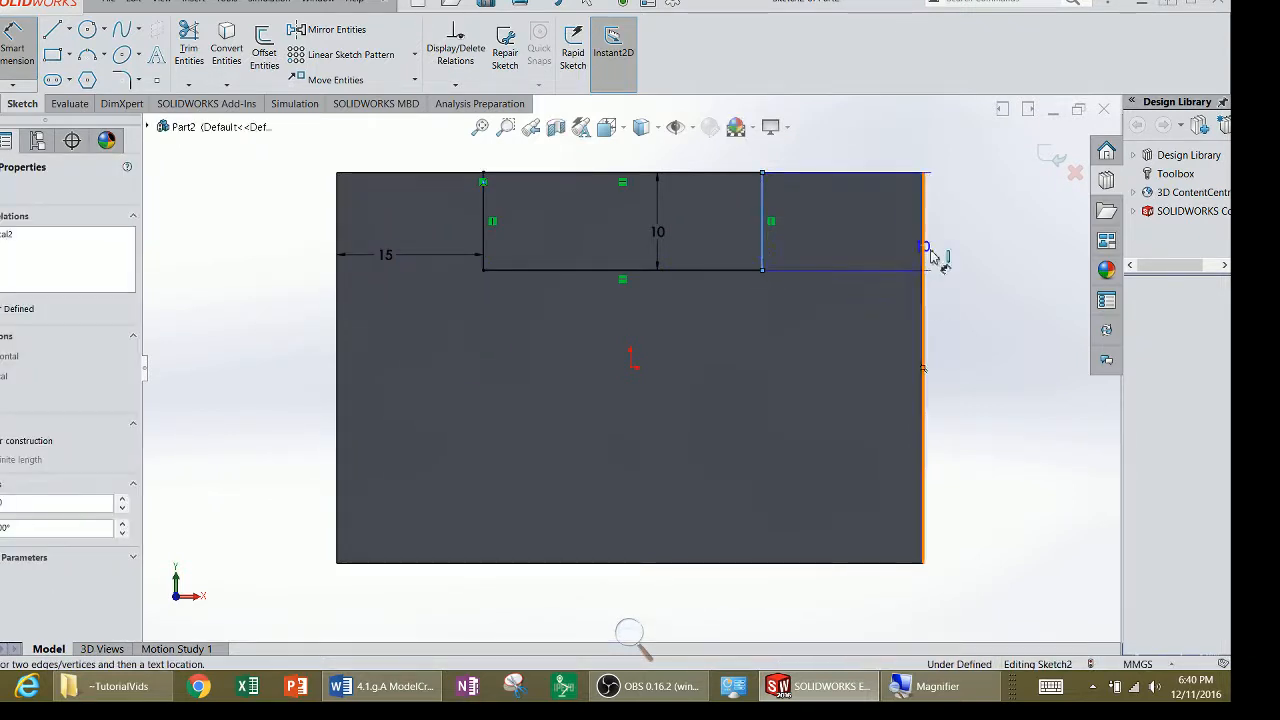
click(923, 260)
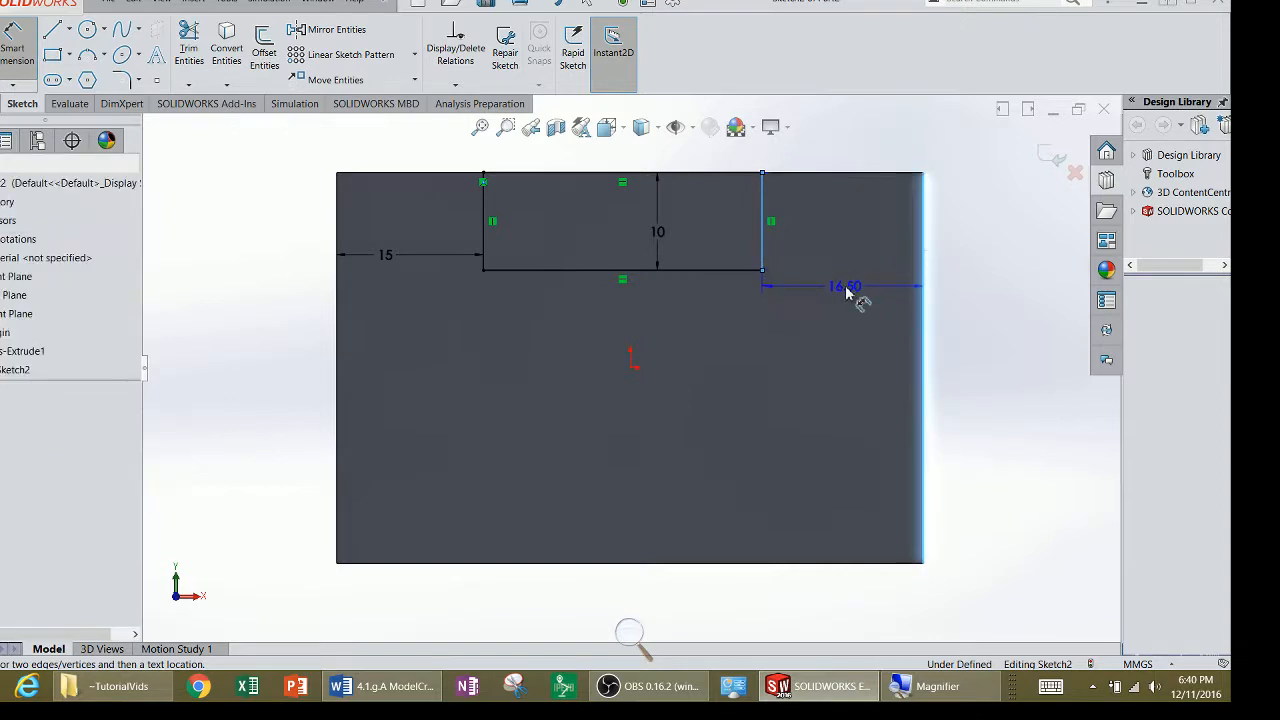
click(851, 293)
text(25)
key(Return)
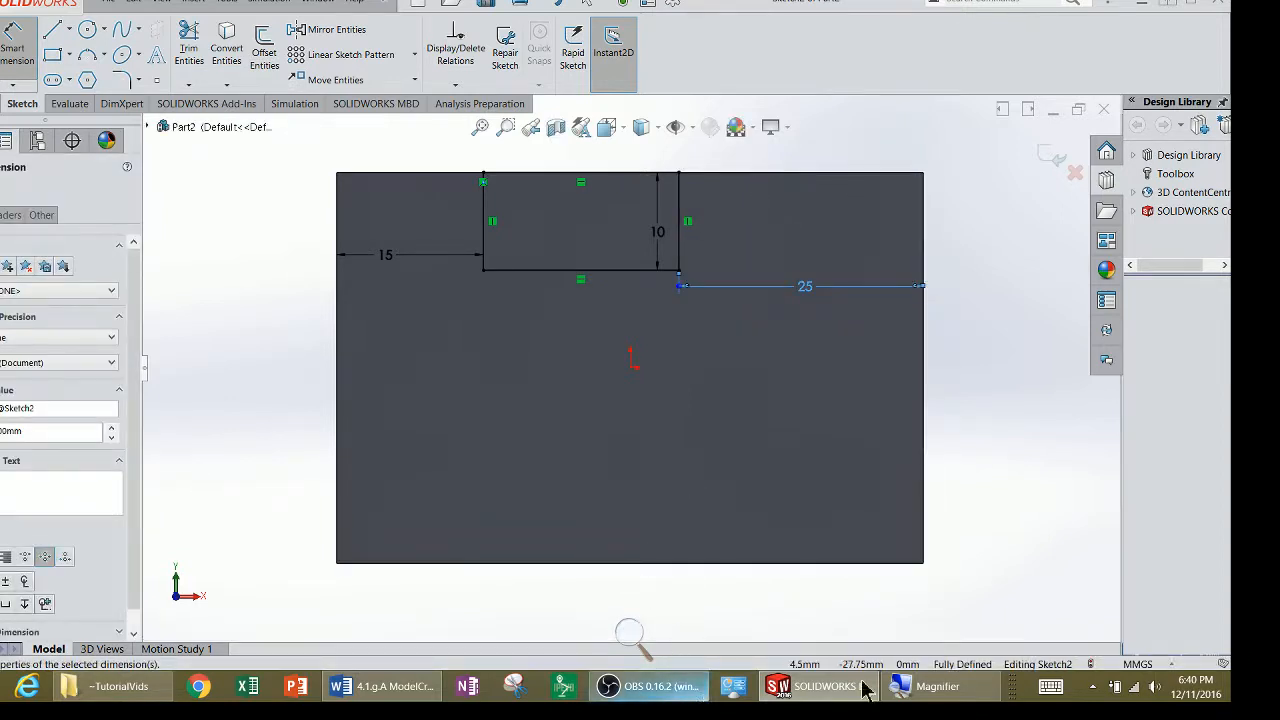
Check the notch dimensions in the Word drawing, then return to SOLIDWORKS.
key(alt+Tab)
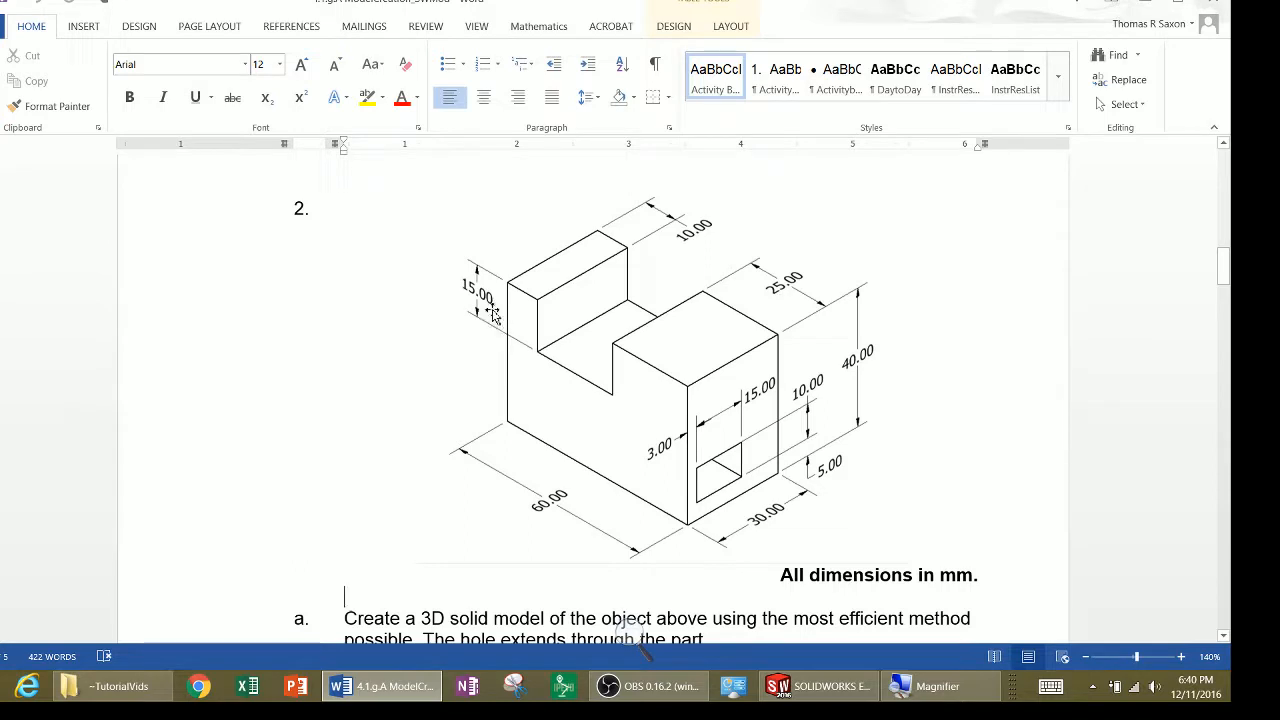
key(ctrl)
key(ctrl)
click(800, 686)
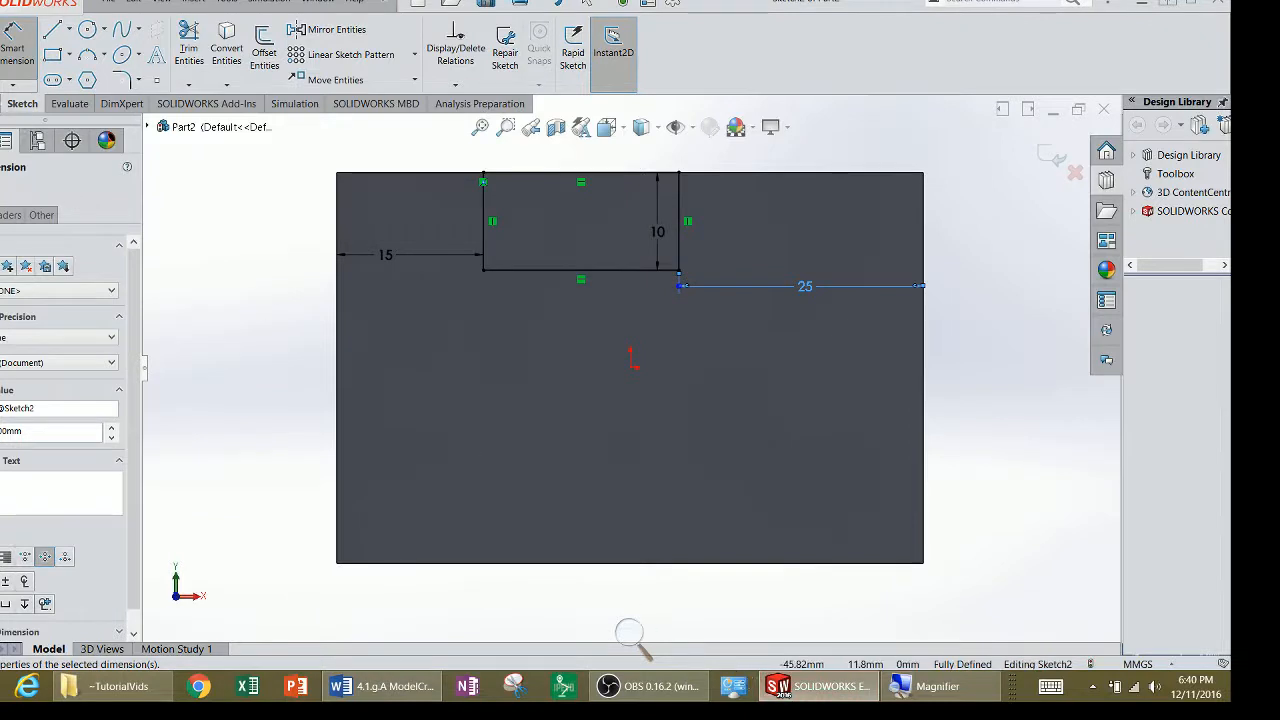
Exit the notch sketch and cut its rectangle through the block with an Extruded Cut set to Through All.
click(1, 42)
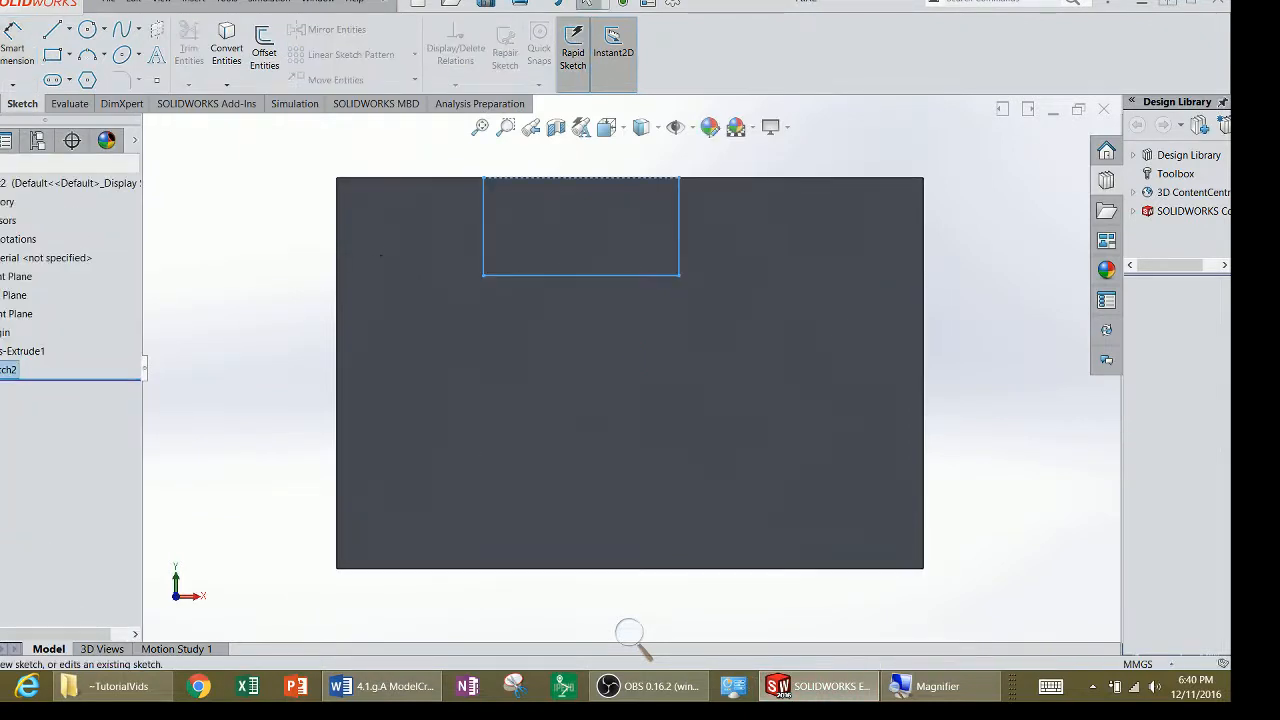
click(15, 314)
click(6, 370)
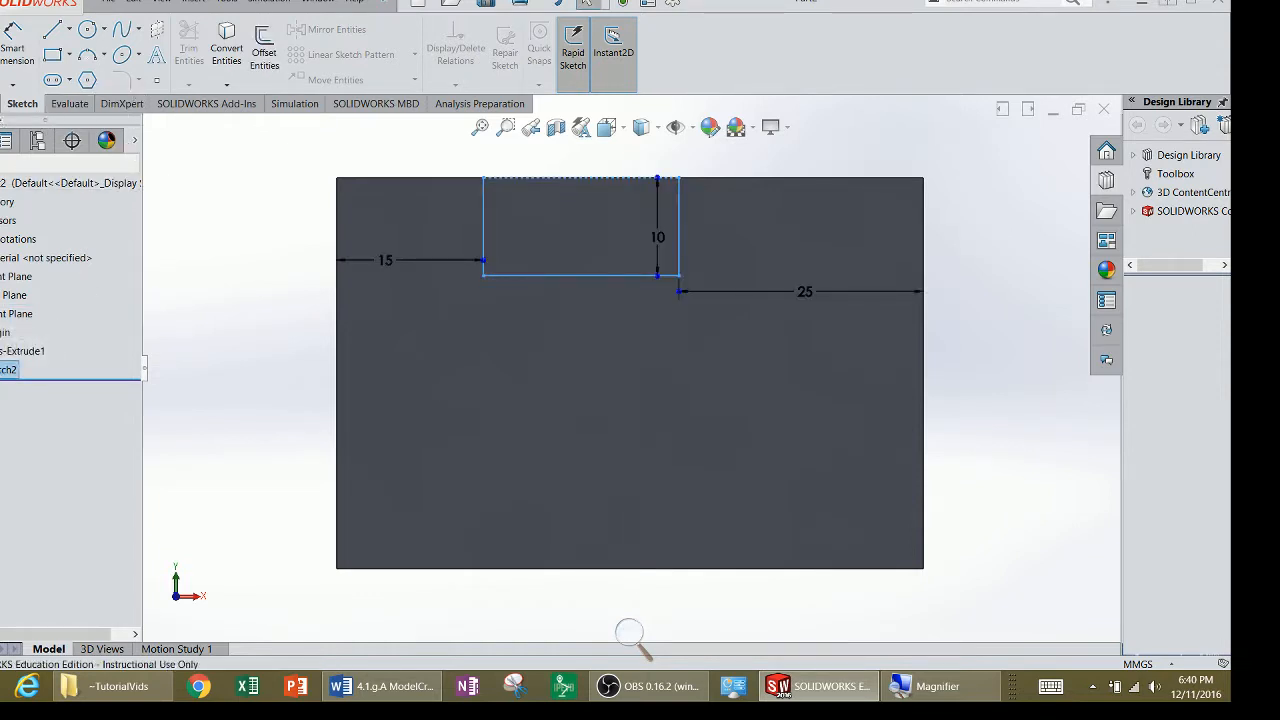
click(1, 104)
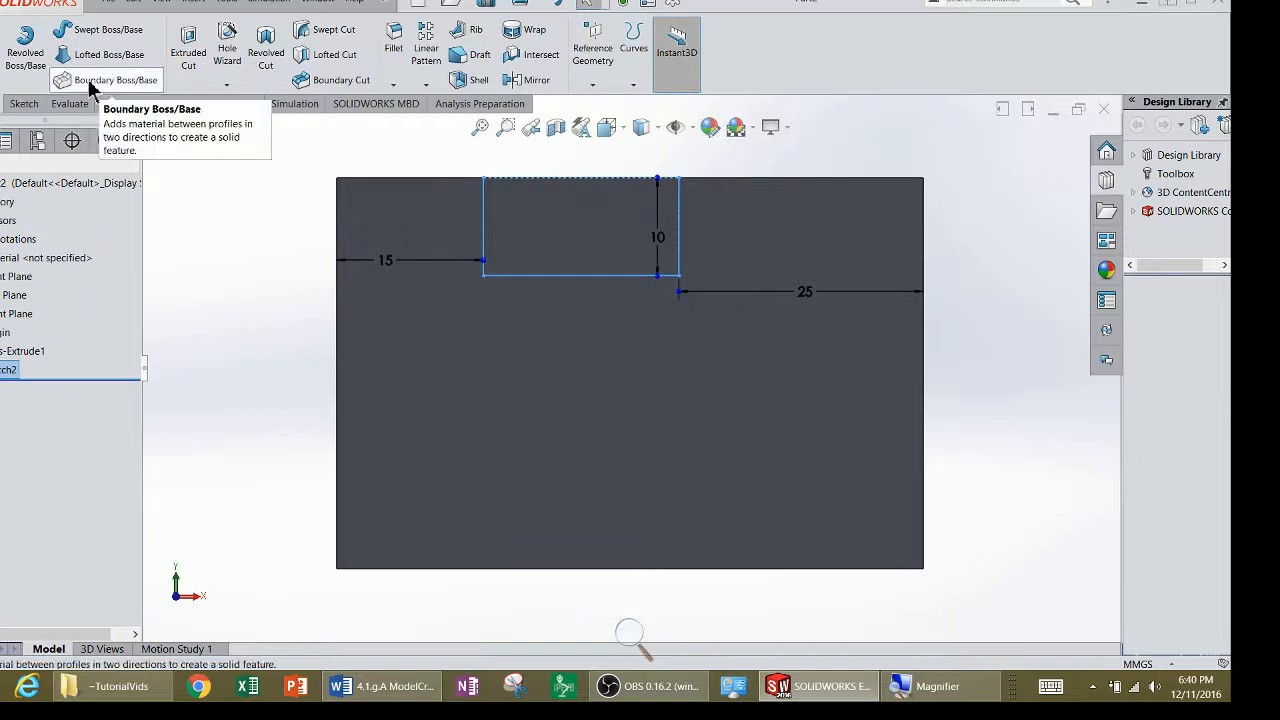
click(189, 47)
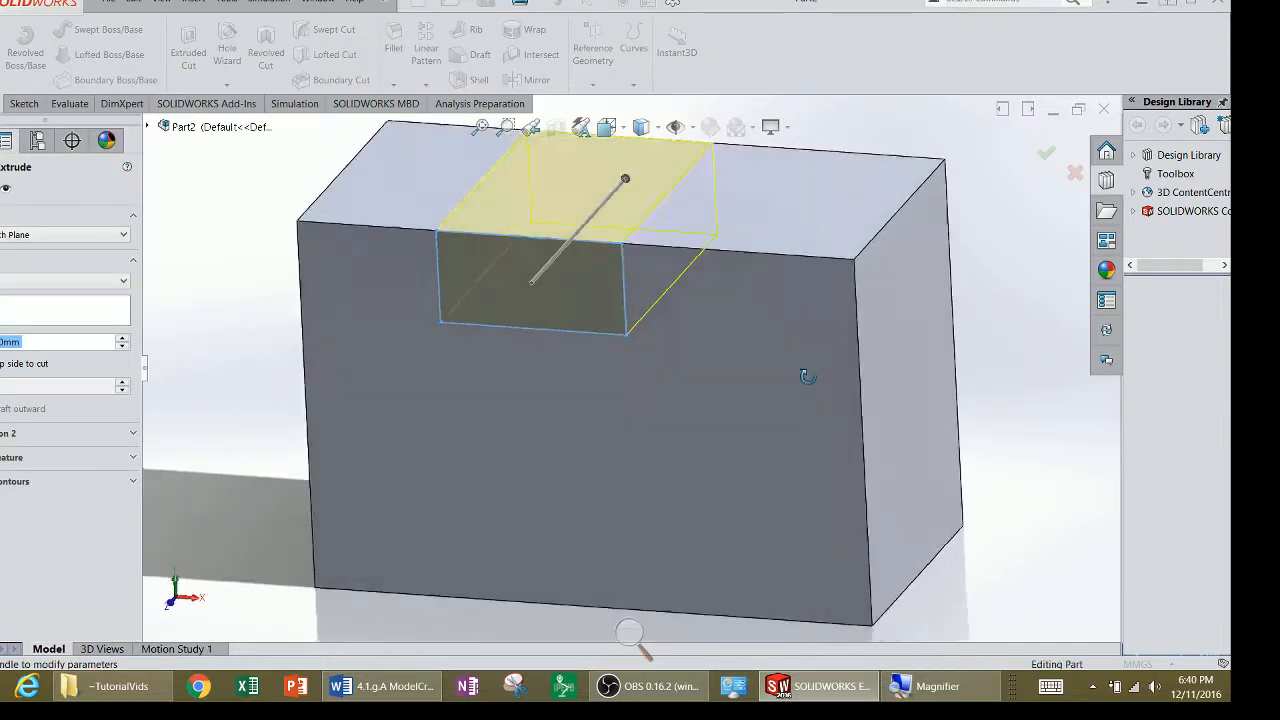
click(62, 281)
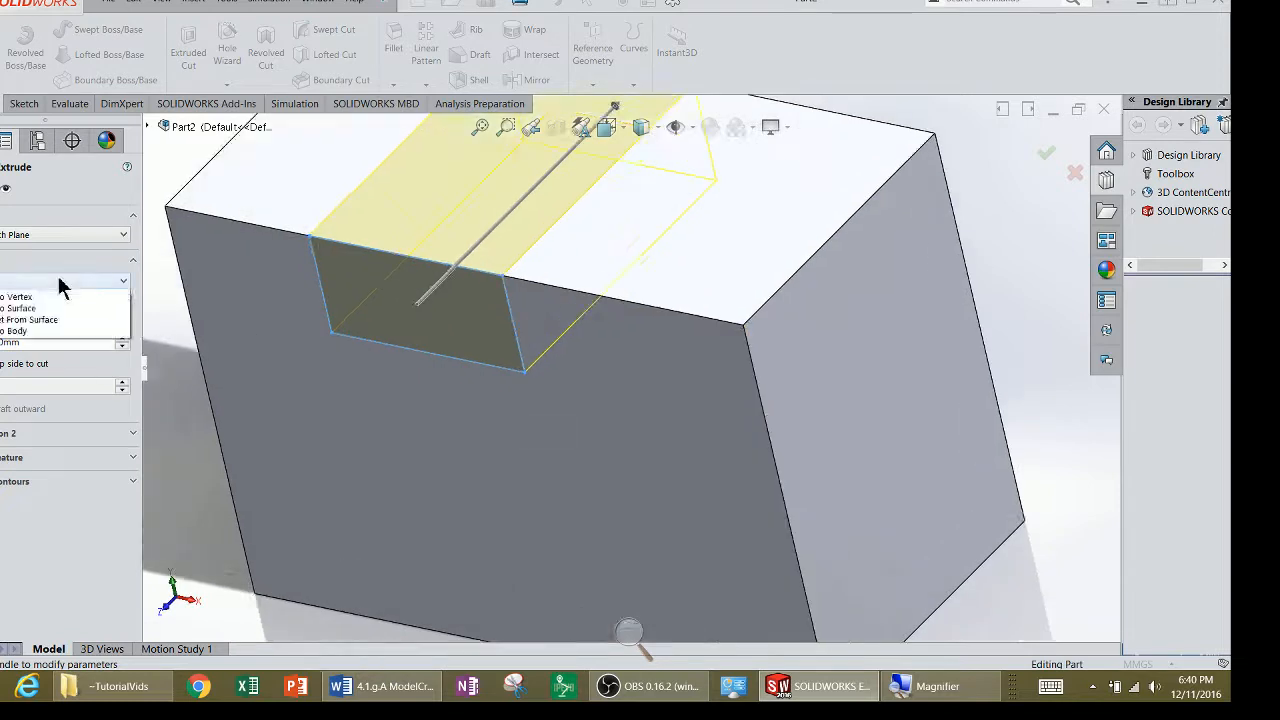
click(22, 305)
scroll(446, 265, up, 3)
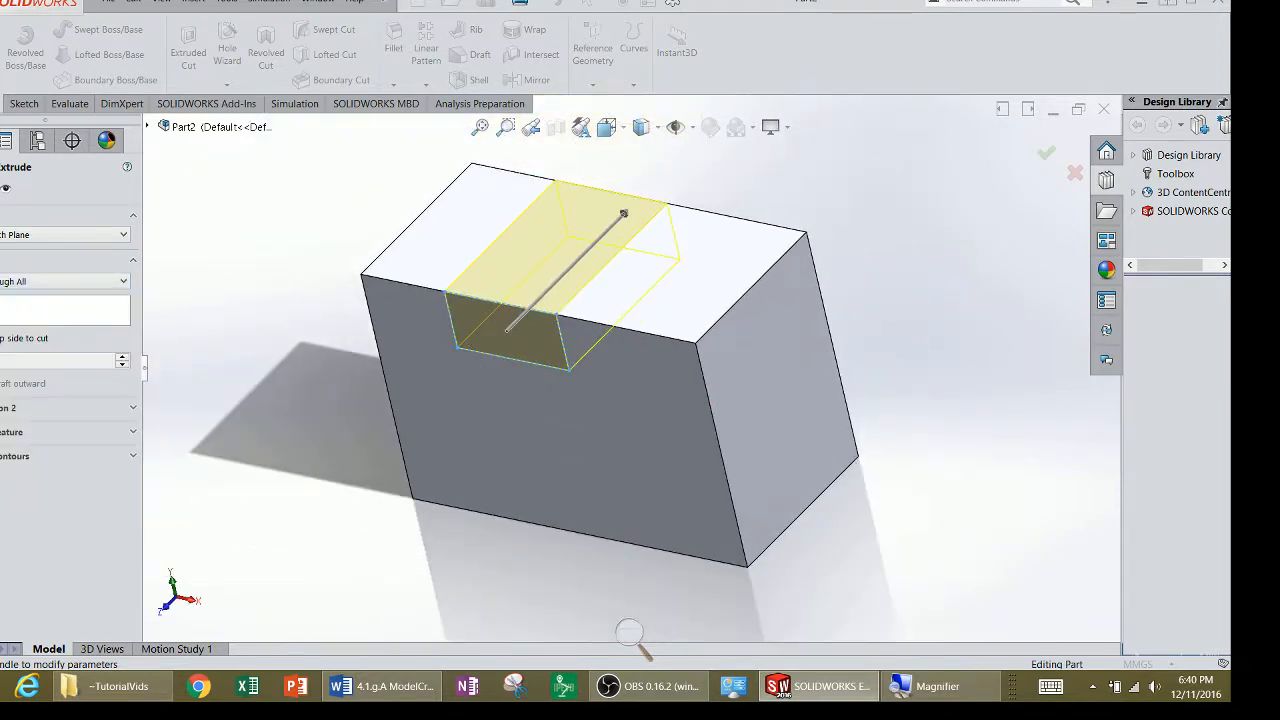
click(0, 188)
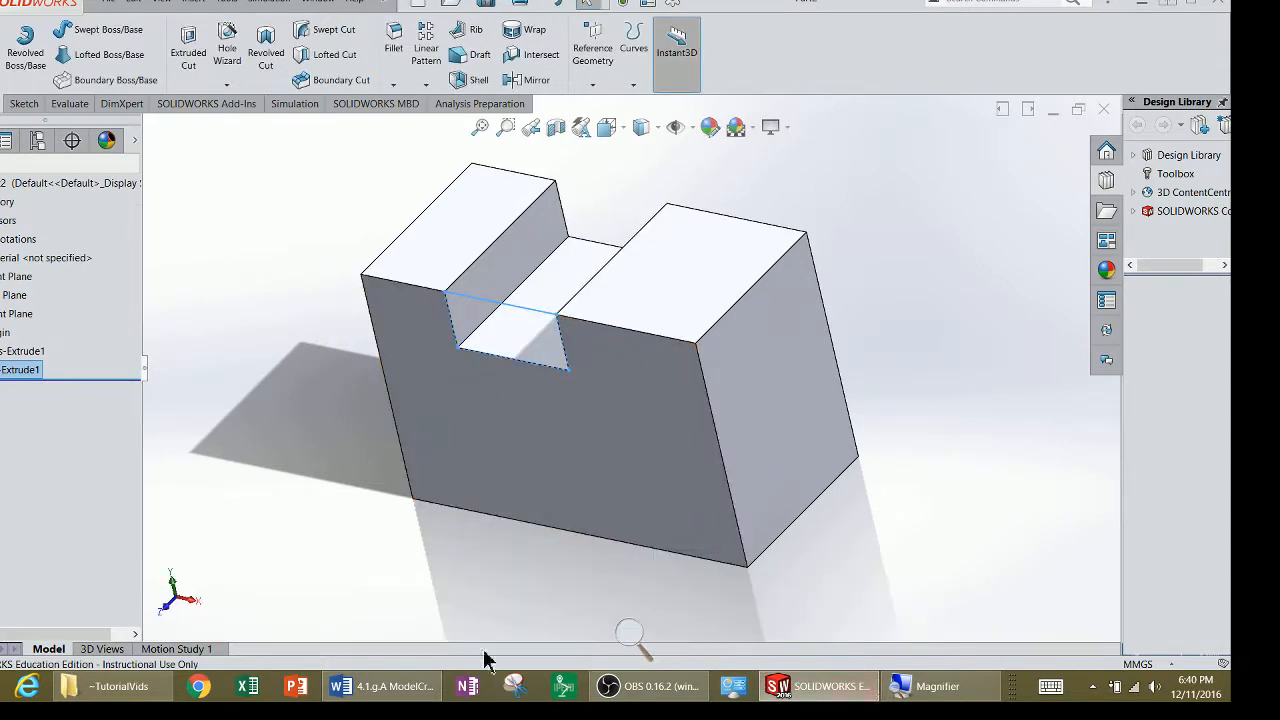
Consult the hole in the Word drawing, then start an Extruded Cut sketch on the block's right end face in SOLIDWORKS.
click(385, 686)
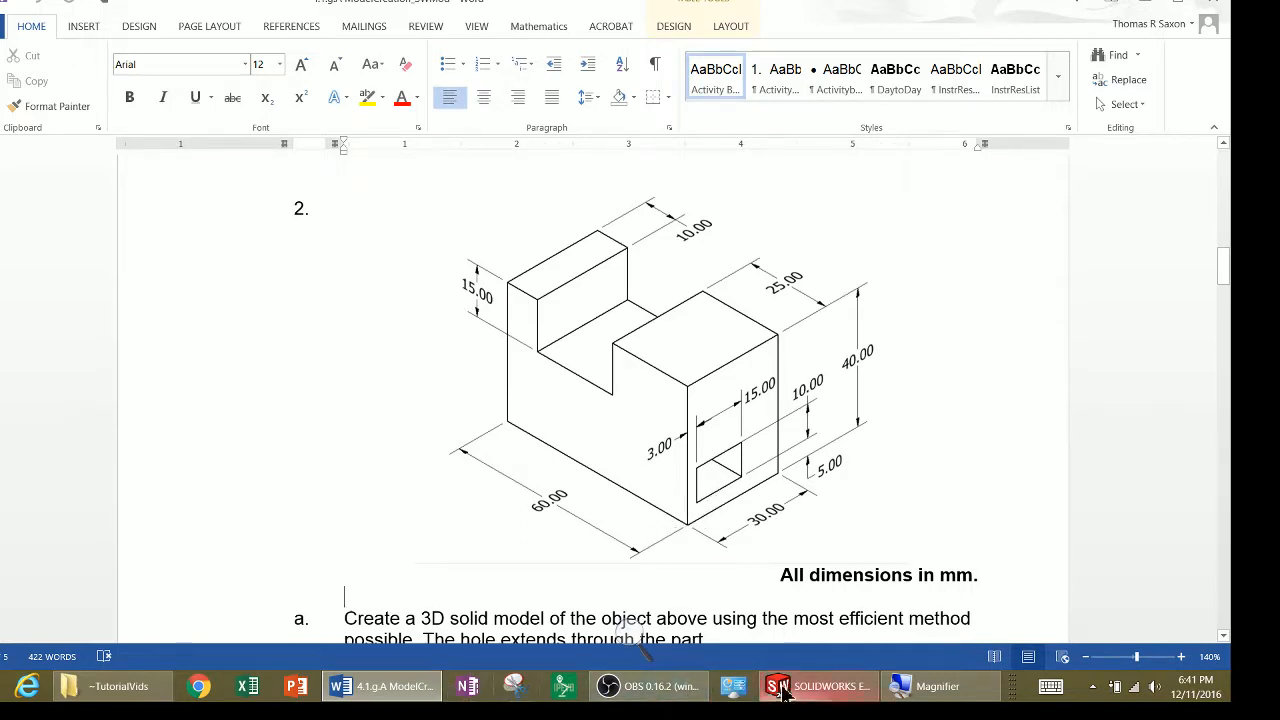
click(818, 686)
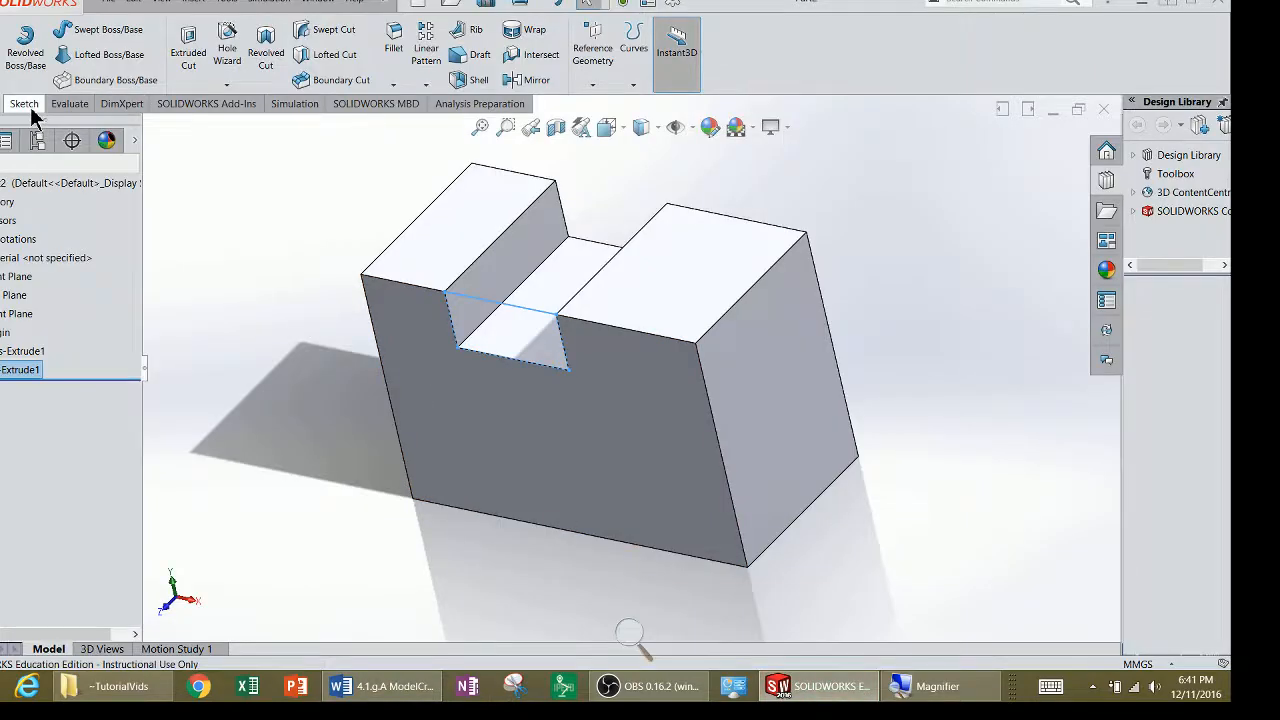
click(184, 57)
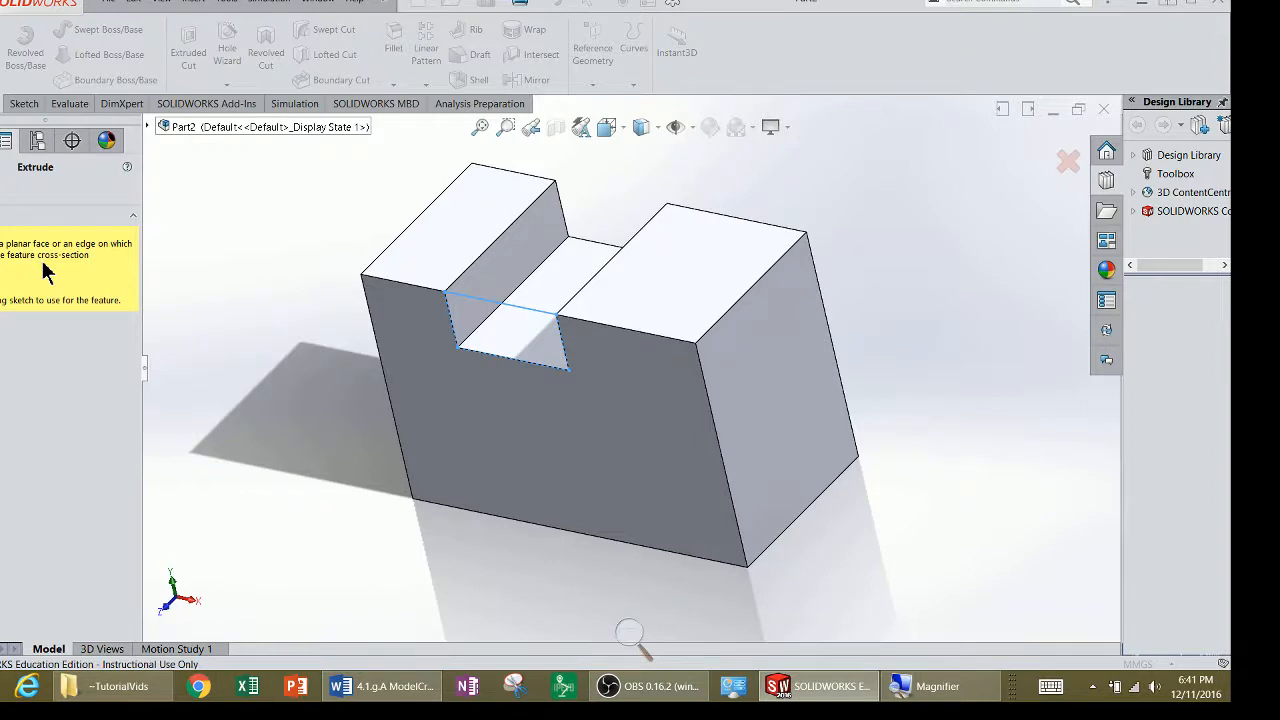
click(788, 439)
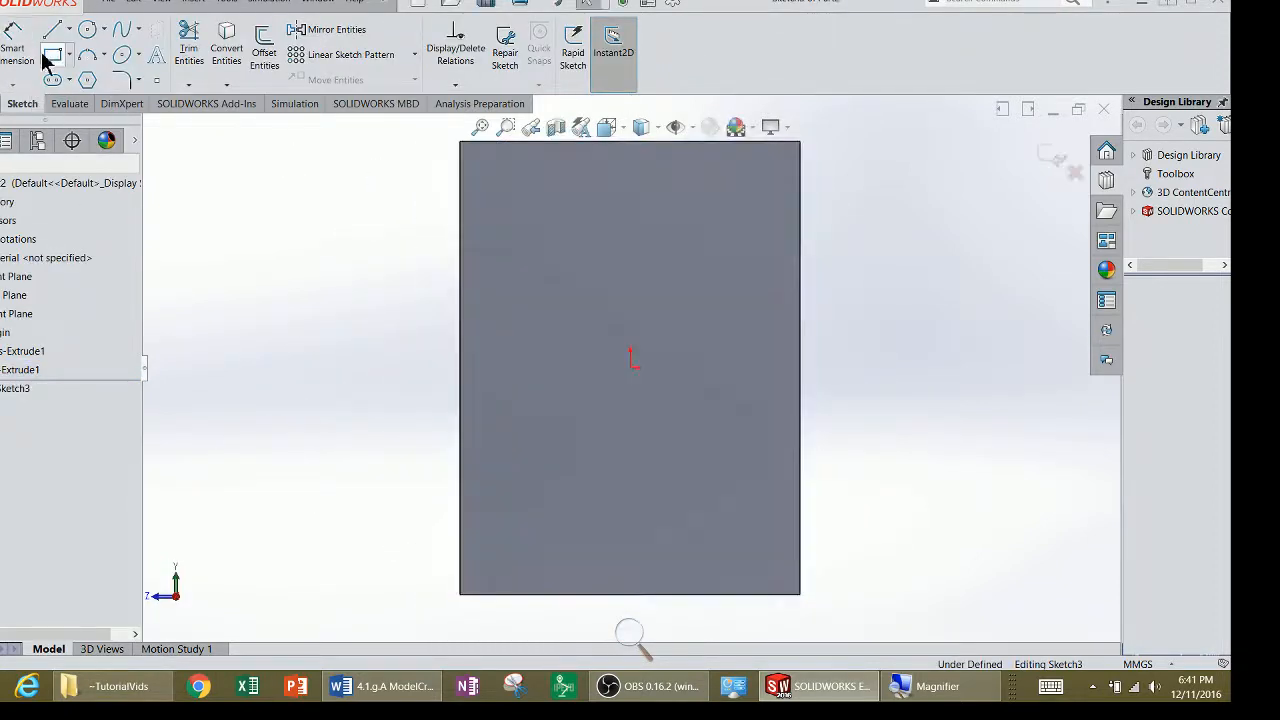
Sketch a center rectangle about 11 mm wide and 6 mm high in the lower left area of the end face.
click(66, 56)
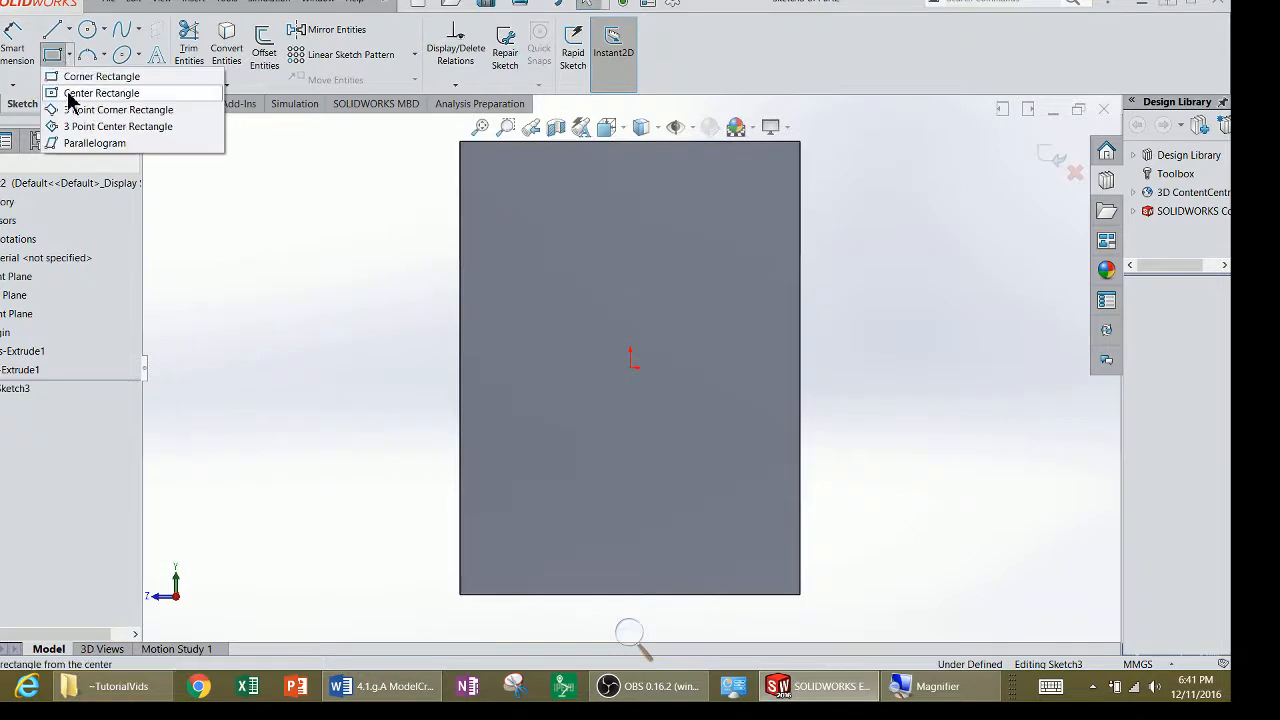
click(78, 92)
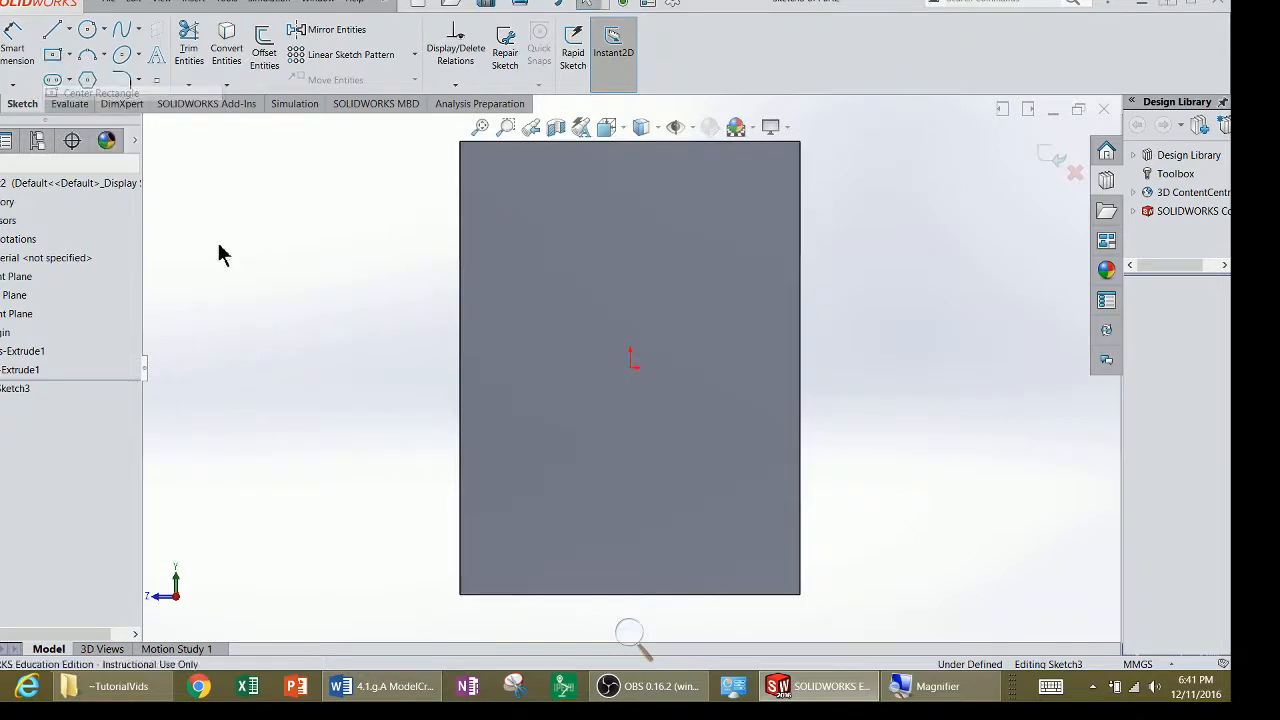
click(562, 450)
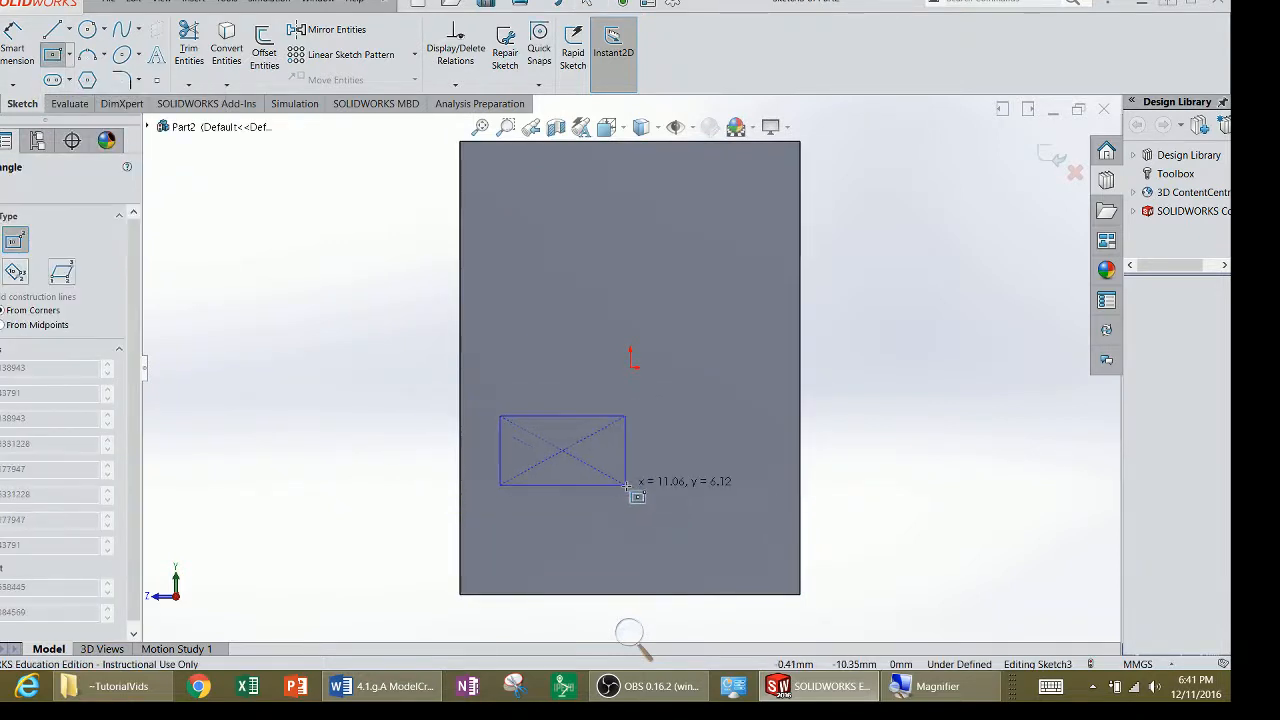
click(625, 485)
key(Escape)
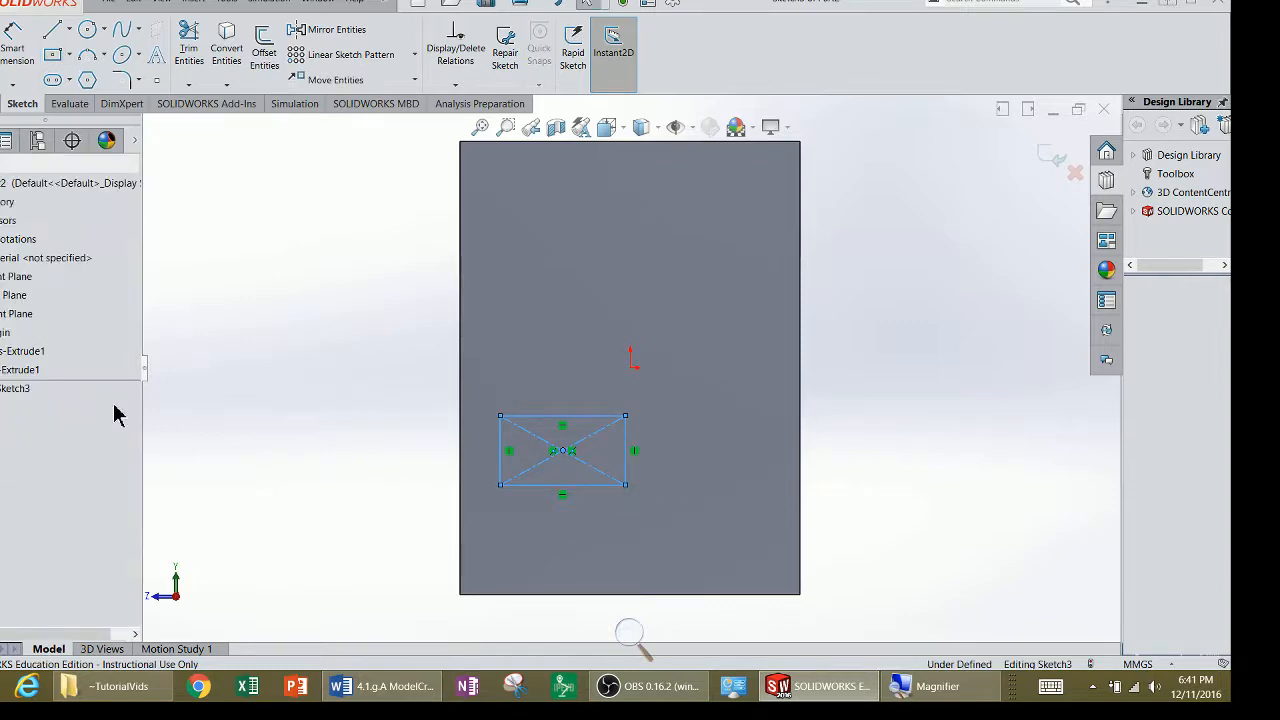
Check the hole's offset in the Word drawing, then dimension the rectangle's left side 3 mm from the face's left edge in SOLIDWORKS.
click(382, 686)
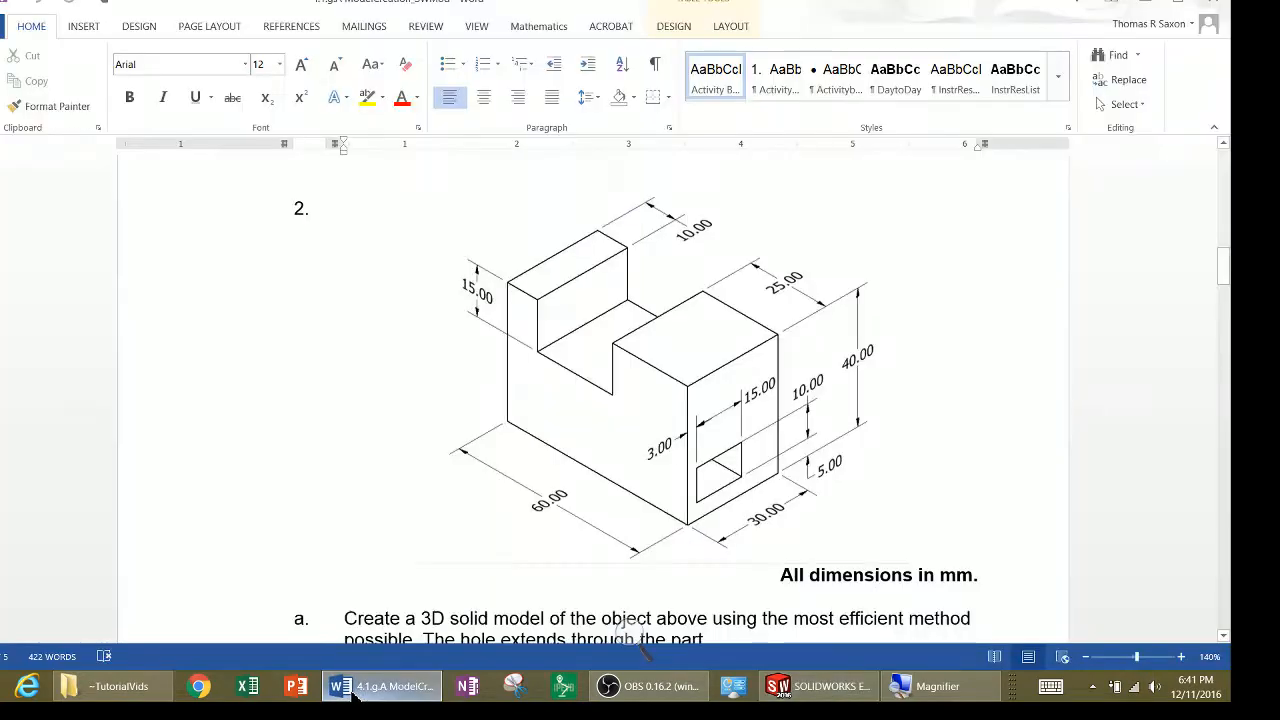
click(352, 694)
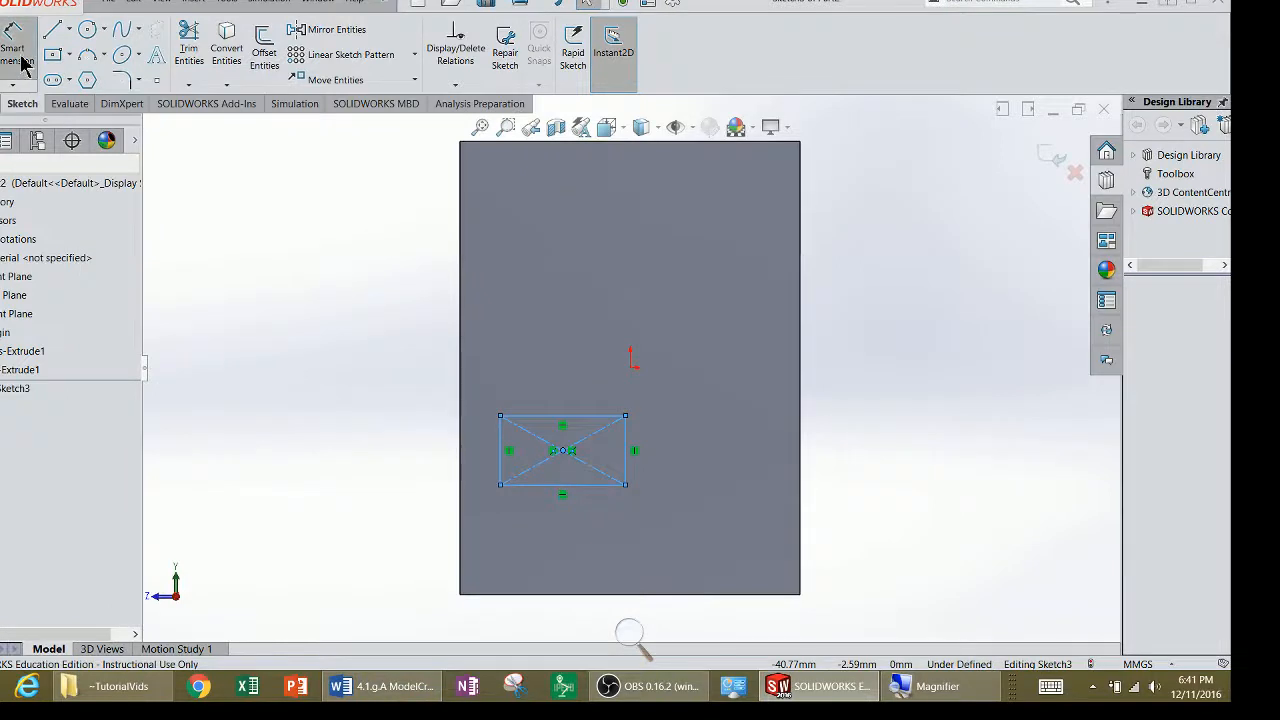
click(16, 55)
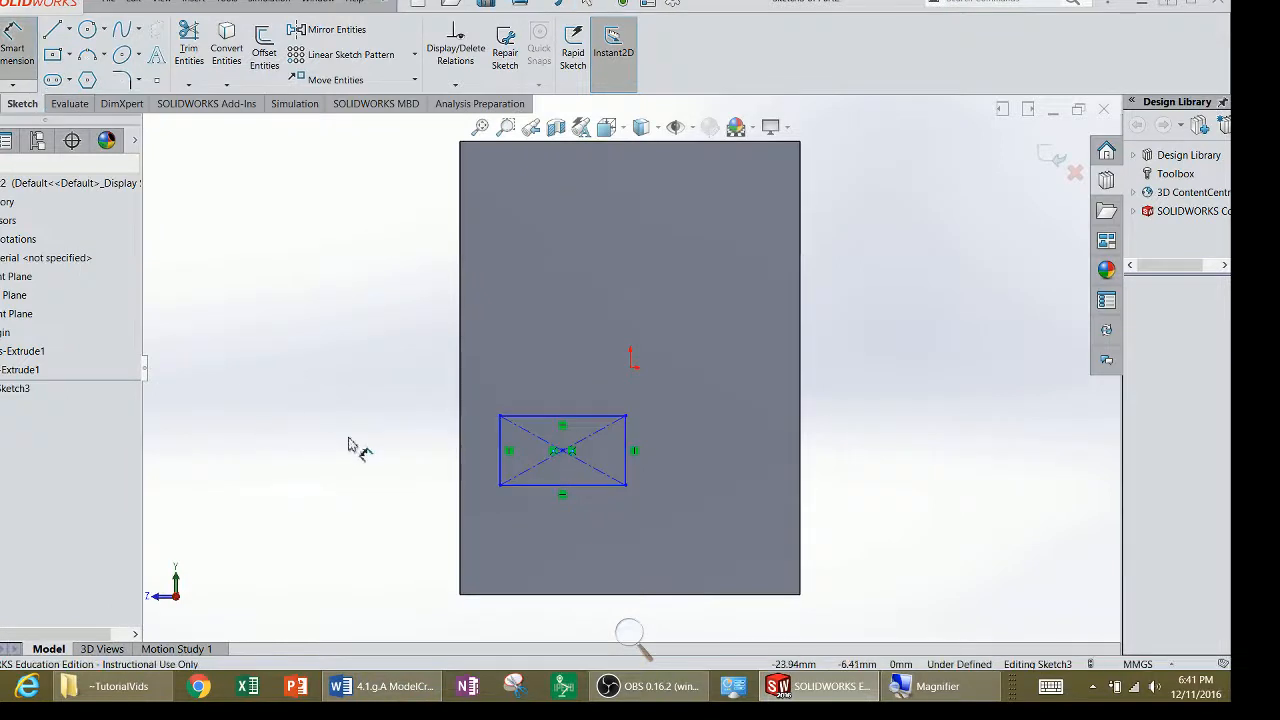
click(500, 467)
click(488, 452)
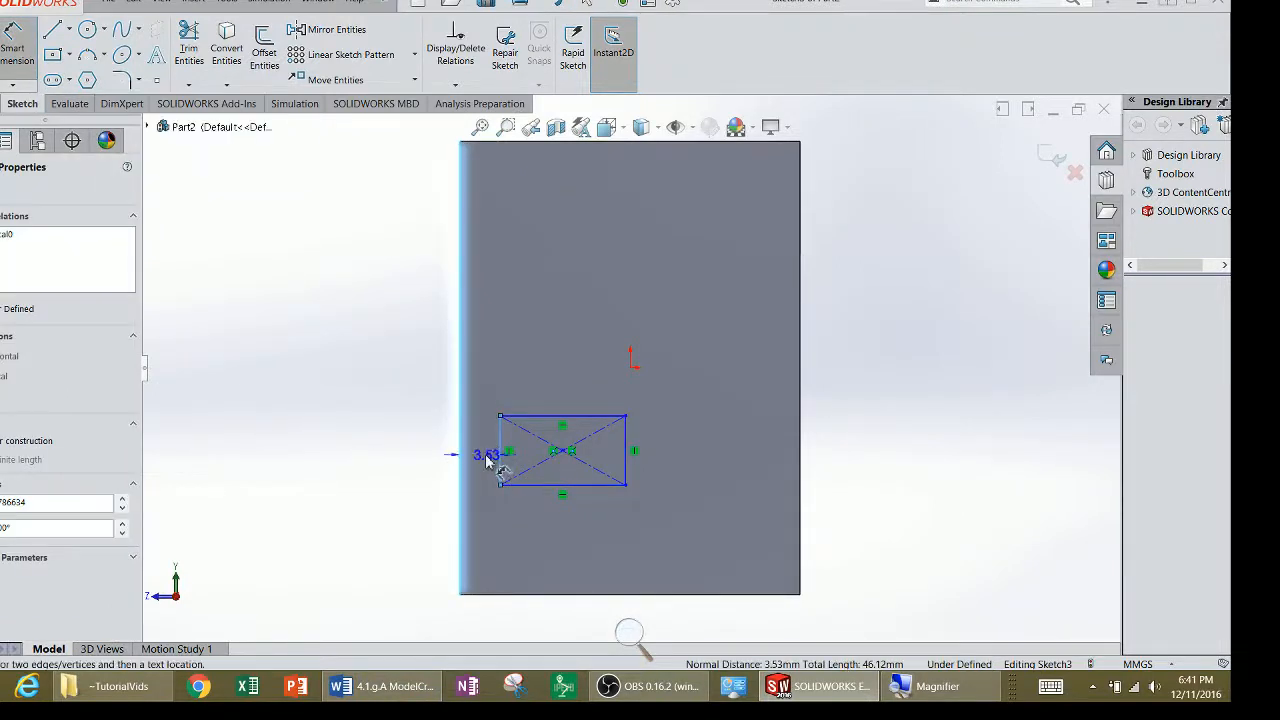
click(415, 480)
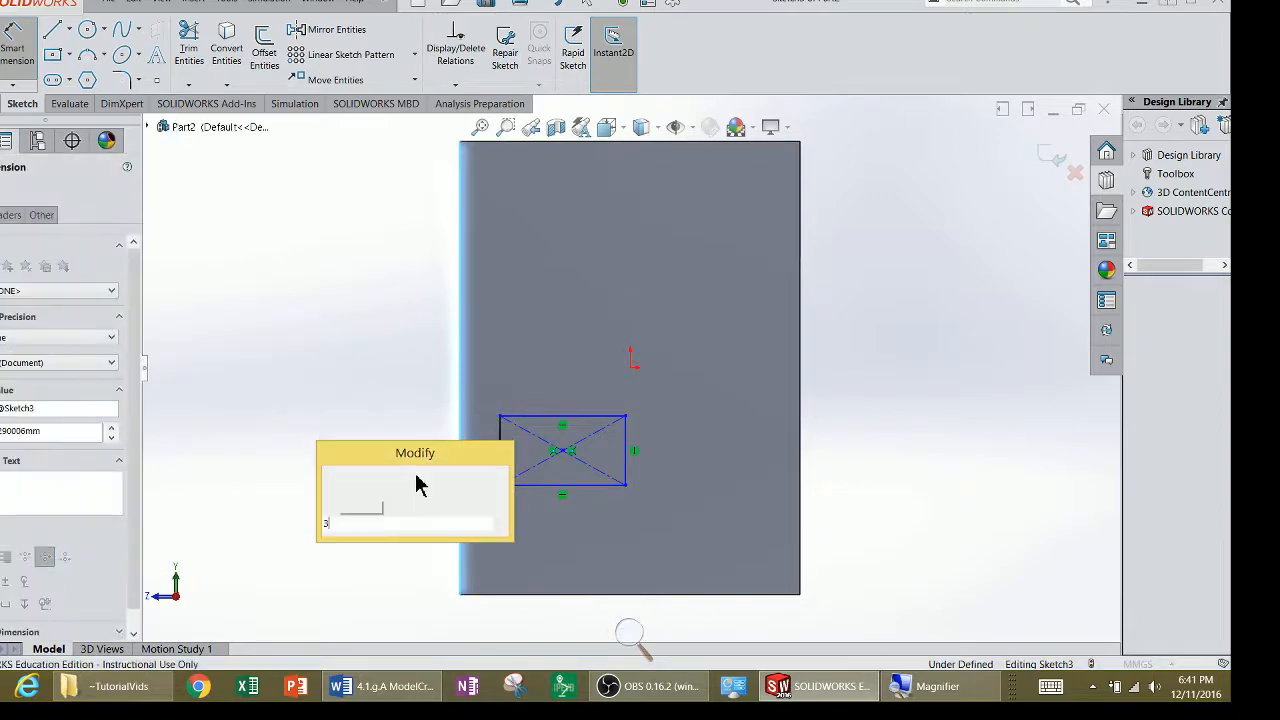
text(3)
key(Return)
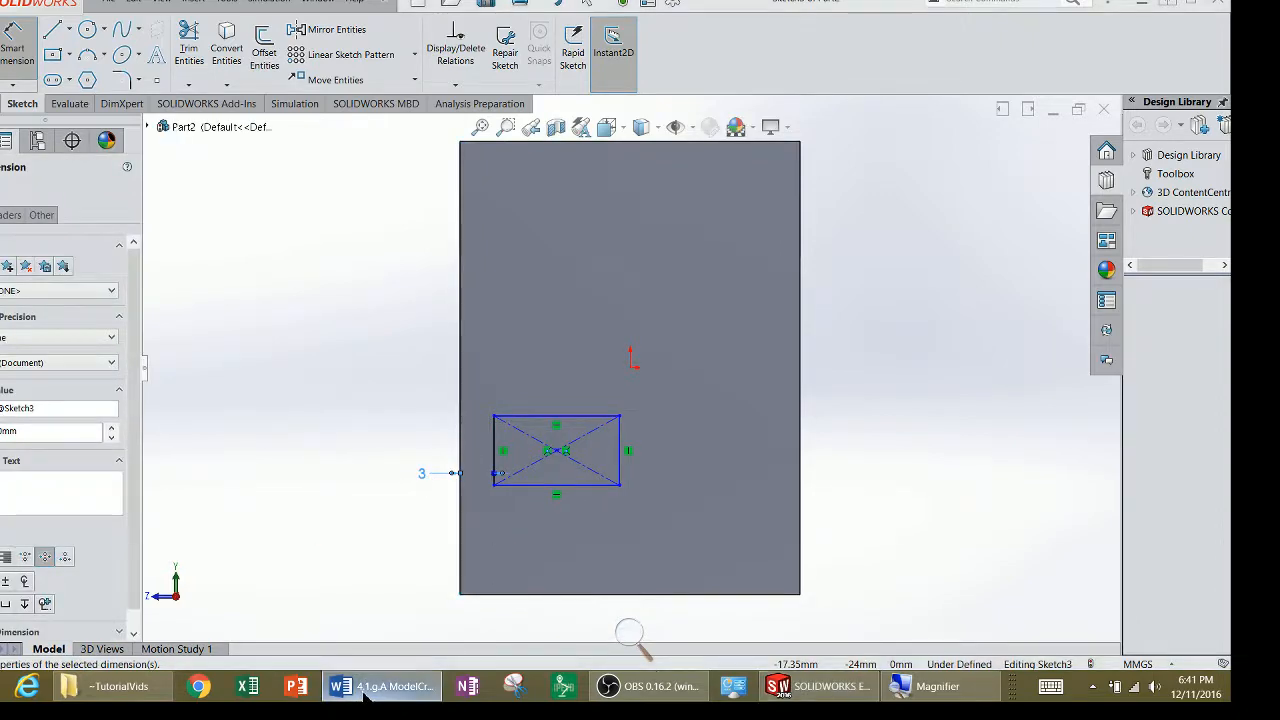
Recheck the Word drawing, then dimension the rectangle's bottom side 5 mm above the face's bottom edge in SOLIDWORKS.
click(365, 690)
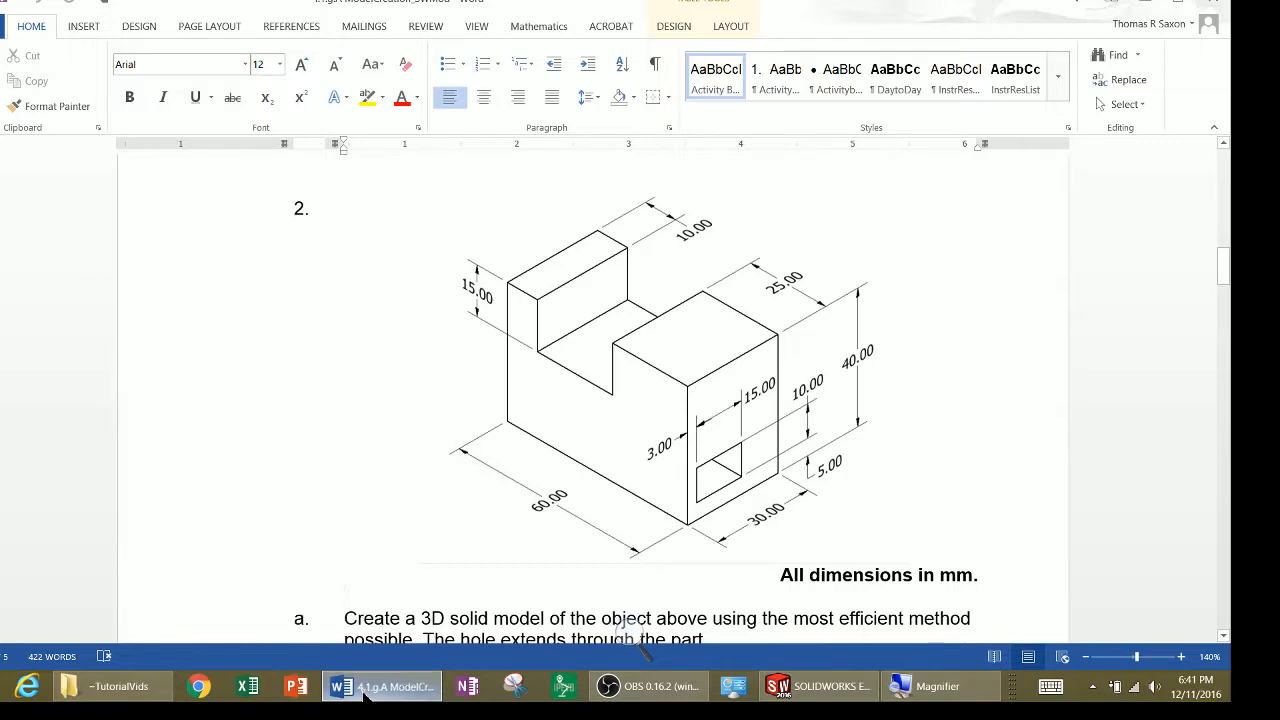
click(365, 690)
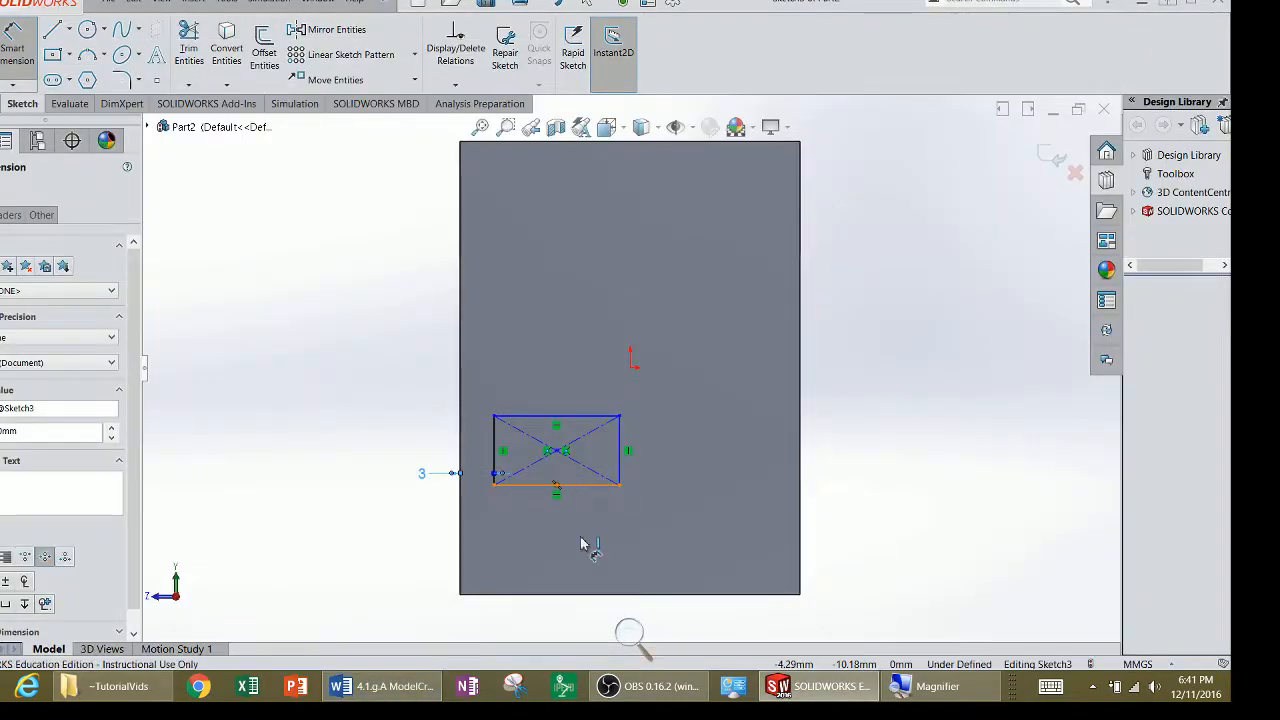
click(584, 486)
click(597, 595)
click(414, 563)
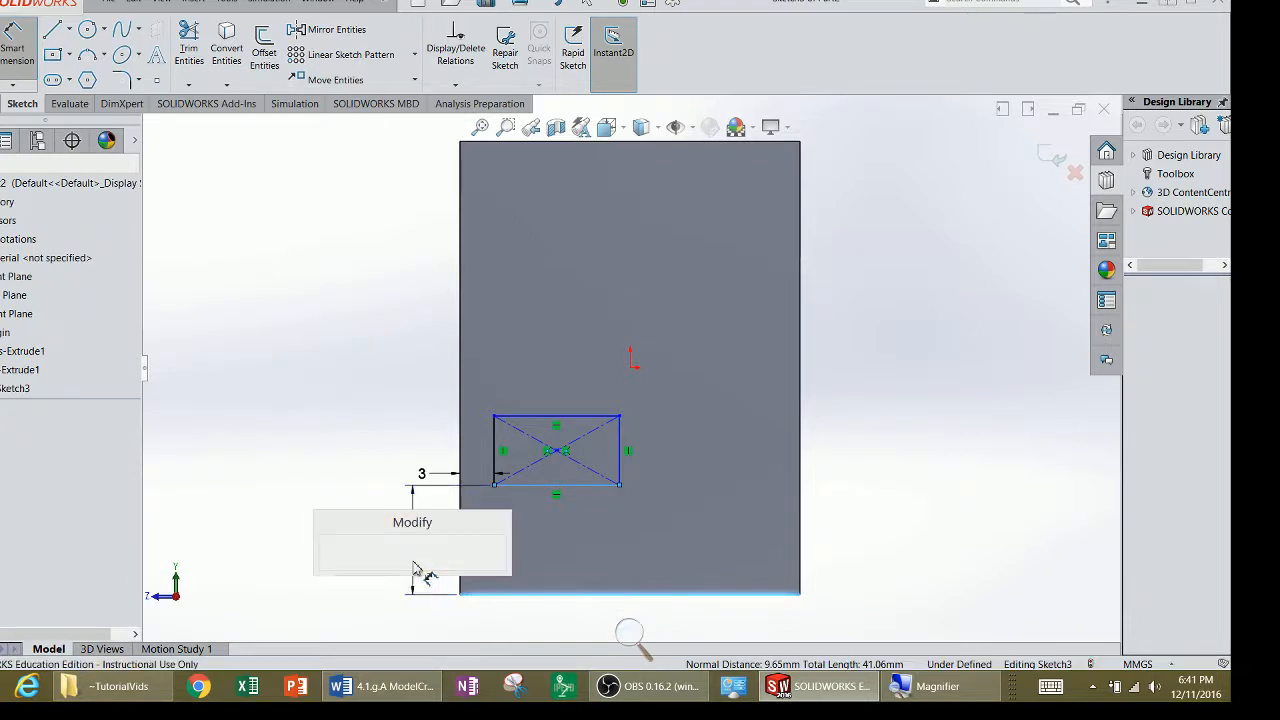
text(5)
key(Return)
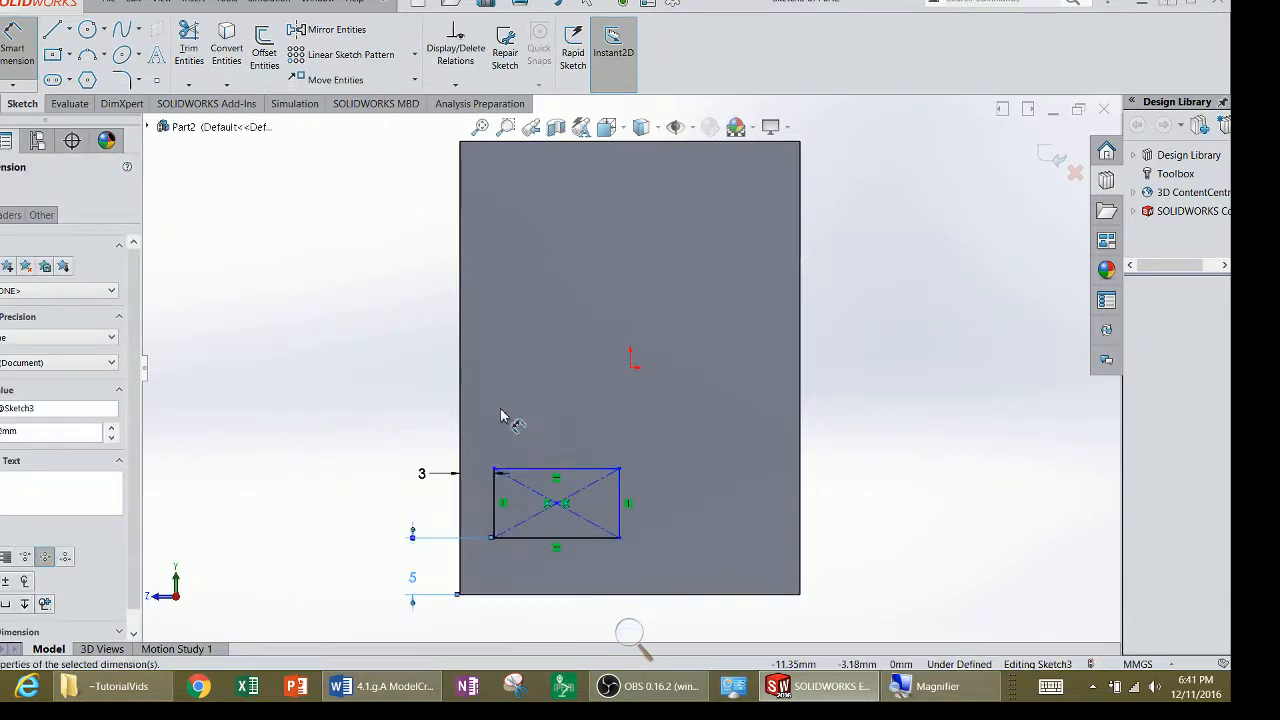
Dimension the hole rectangle's height to 10 mm between its top and bottom sides.
click(533, 538)
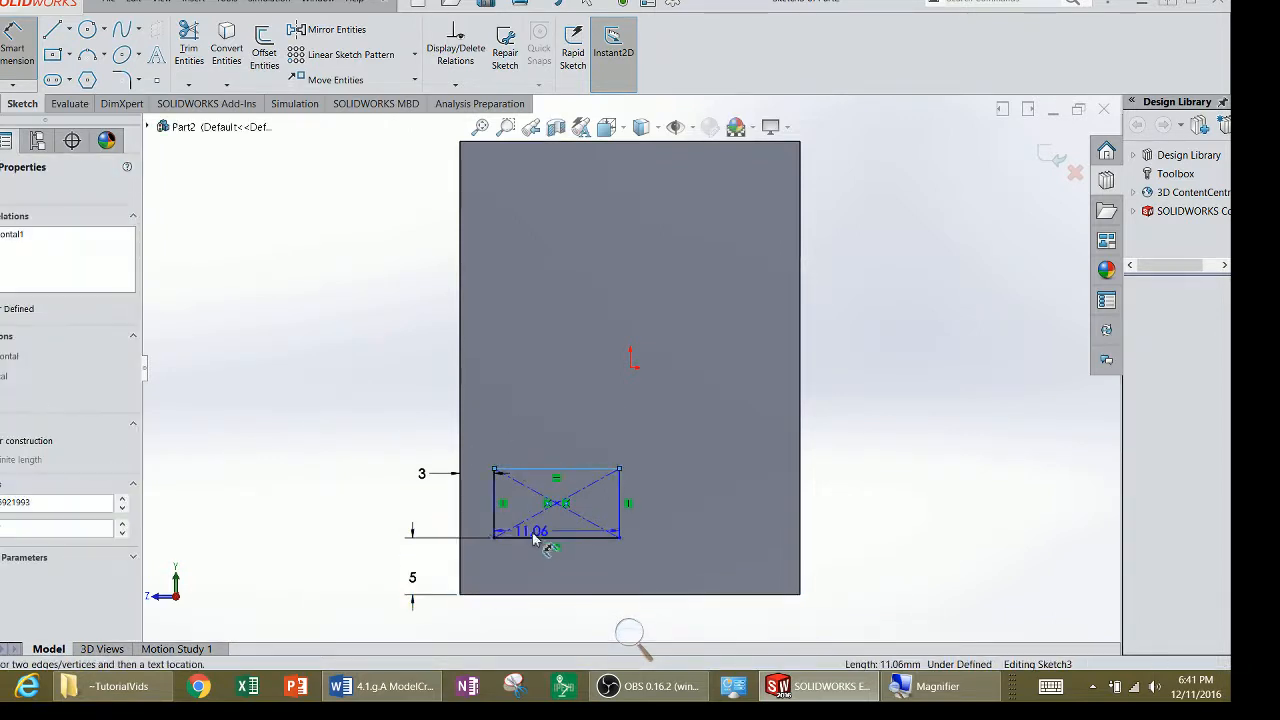
click(661, 511)
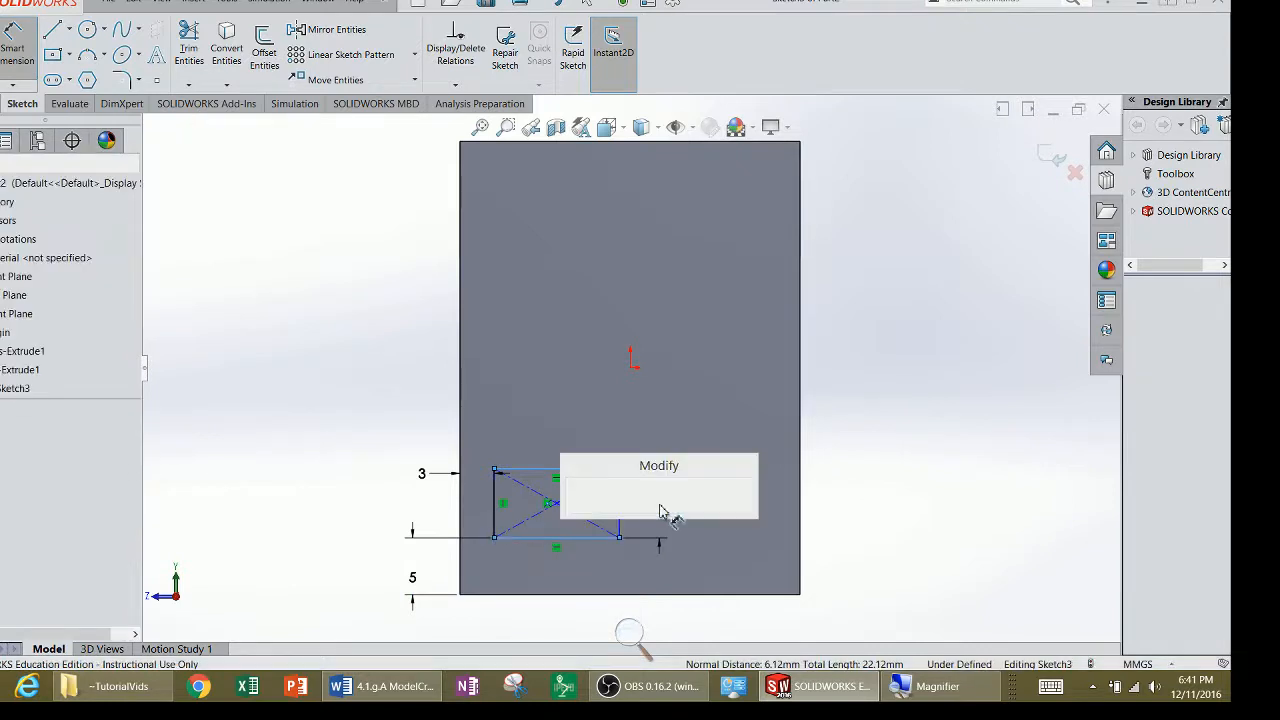
text(10)
key(Return)
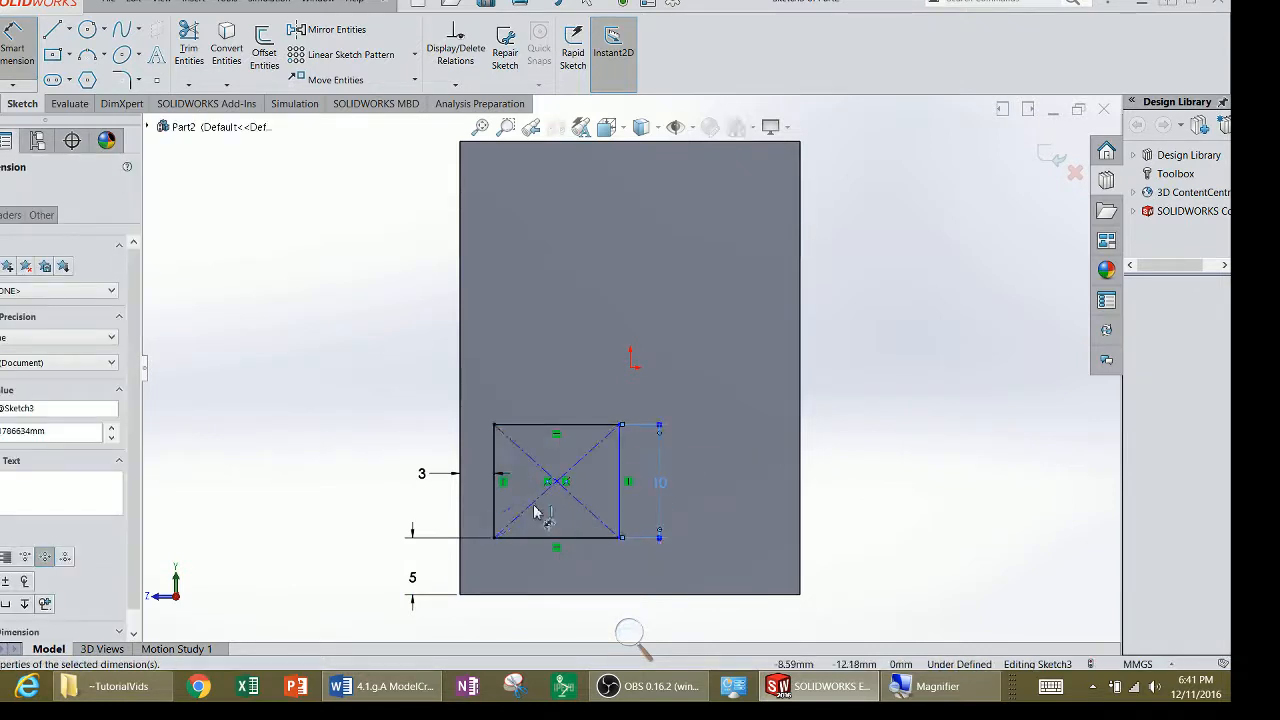
Dimension the hole rectangle's width to 15 mm between its left and right sides.
click(494, 513)
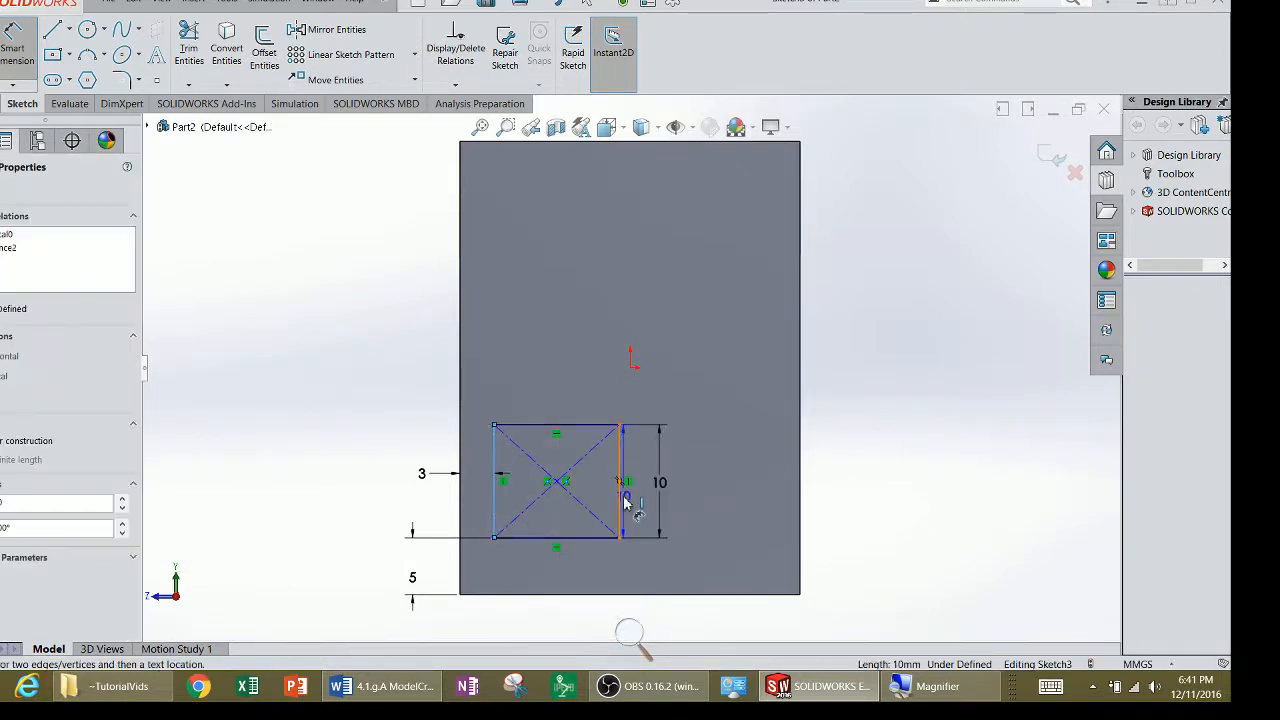
click(621, 508)
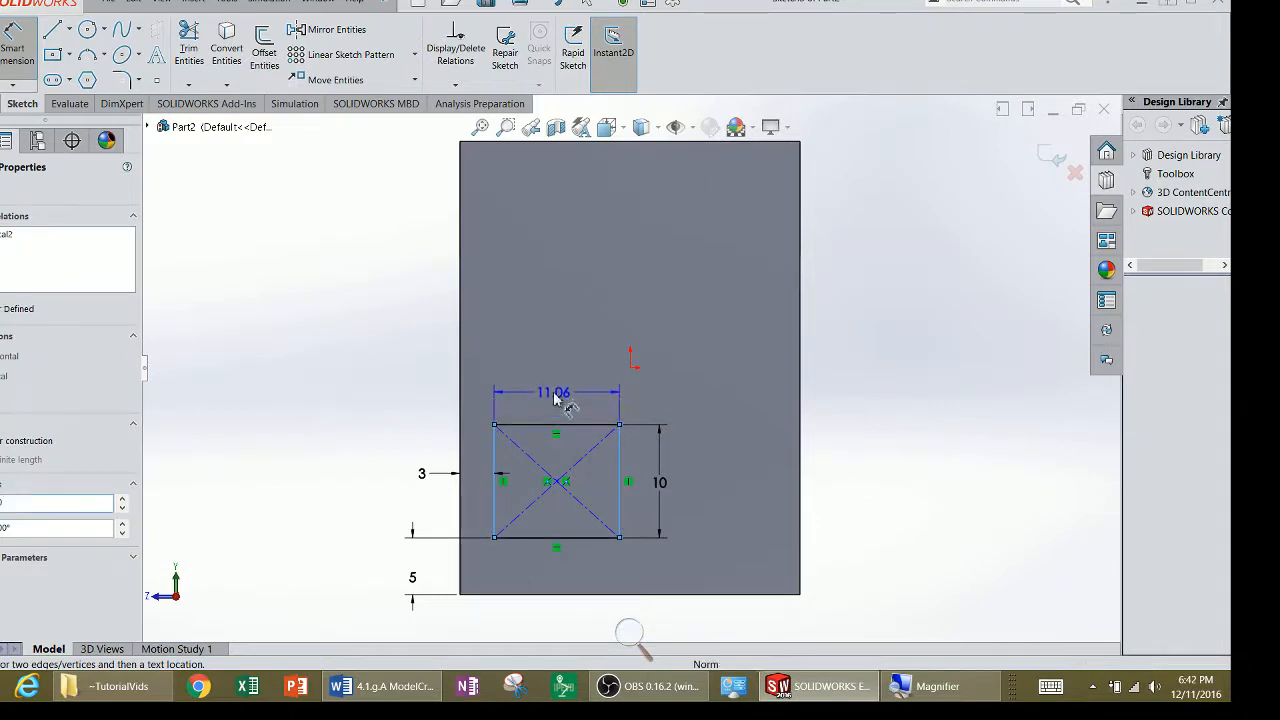
click(557, 398)
text(15)
key(Return)
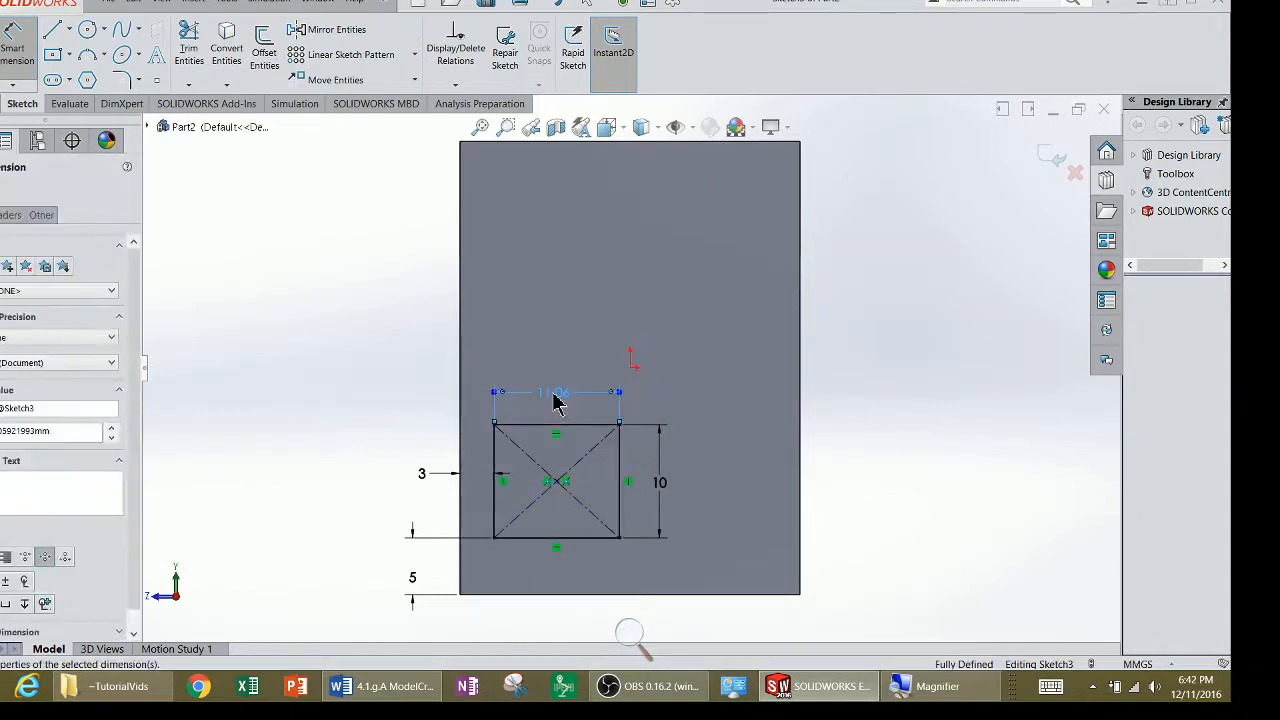
Check the hole in the Word drawing, then cut-extrude the rectangle with the Through All end condition in SOLIDWORKS.
click(398, 688)
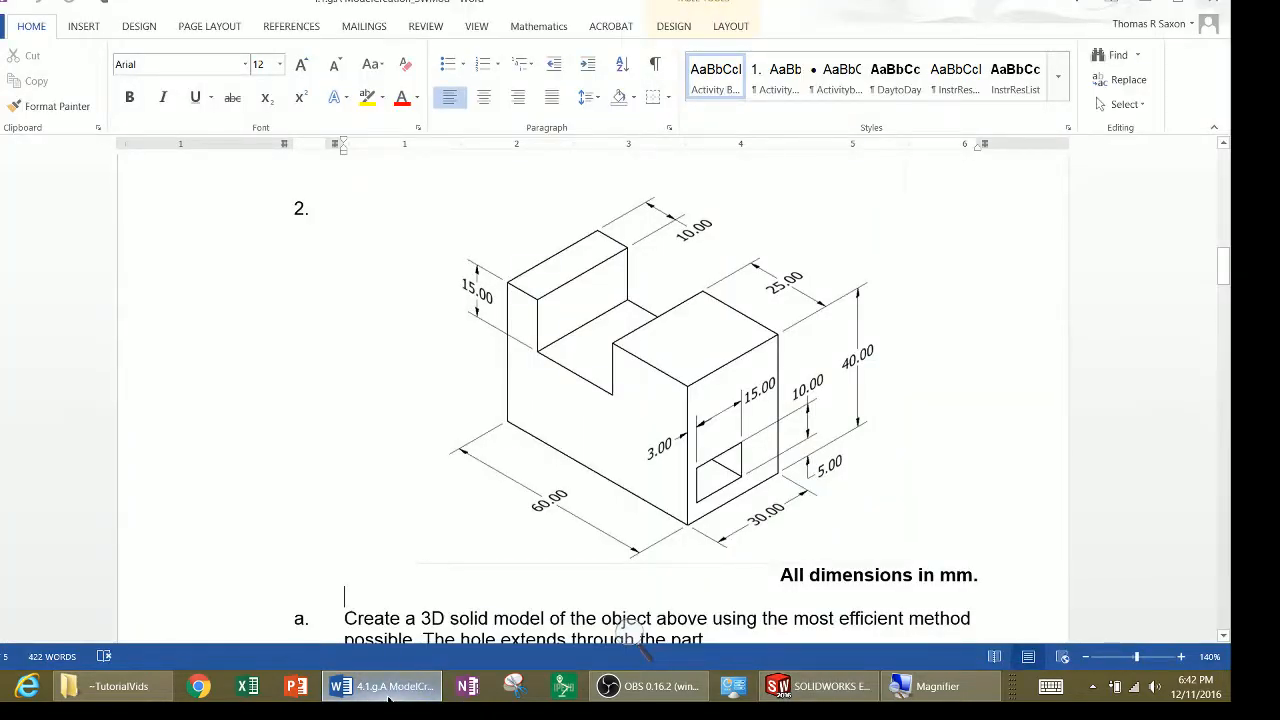
click(388, 695)
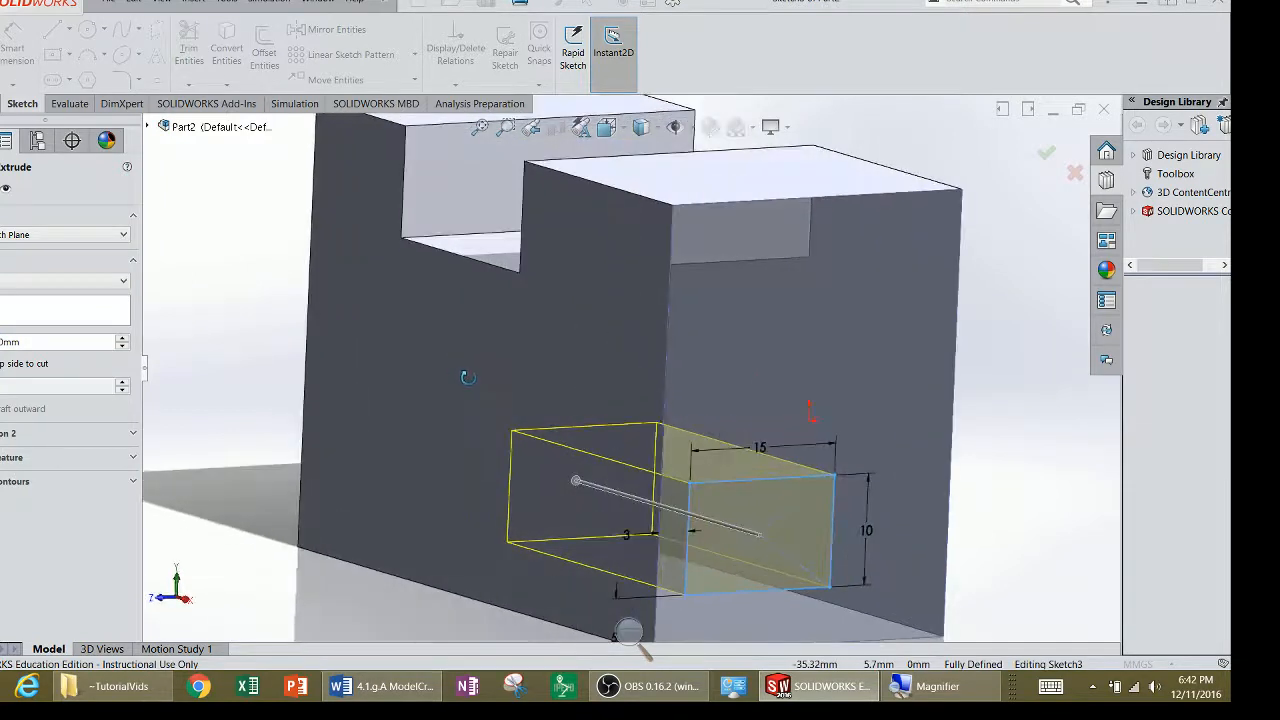
click(57, 283)
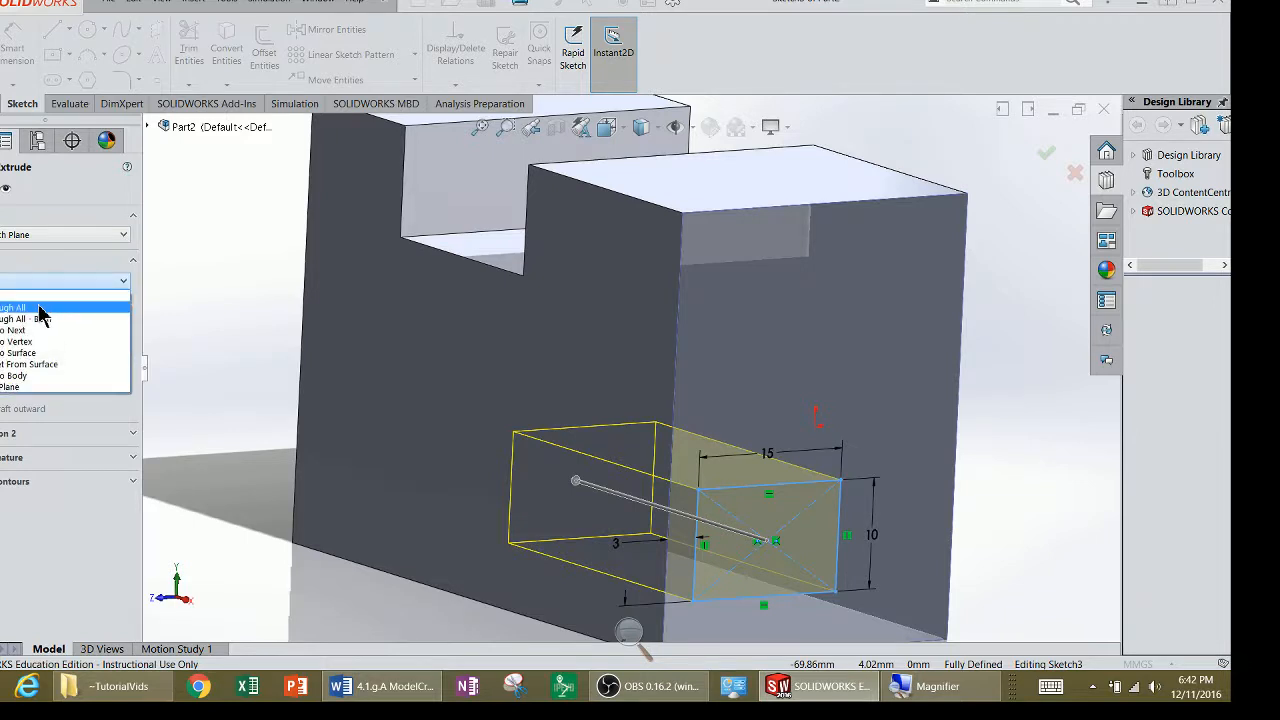
click(40, 308)
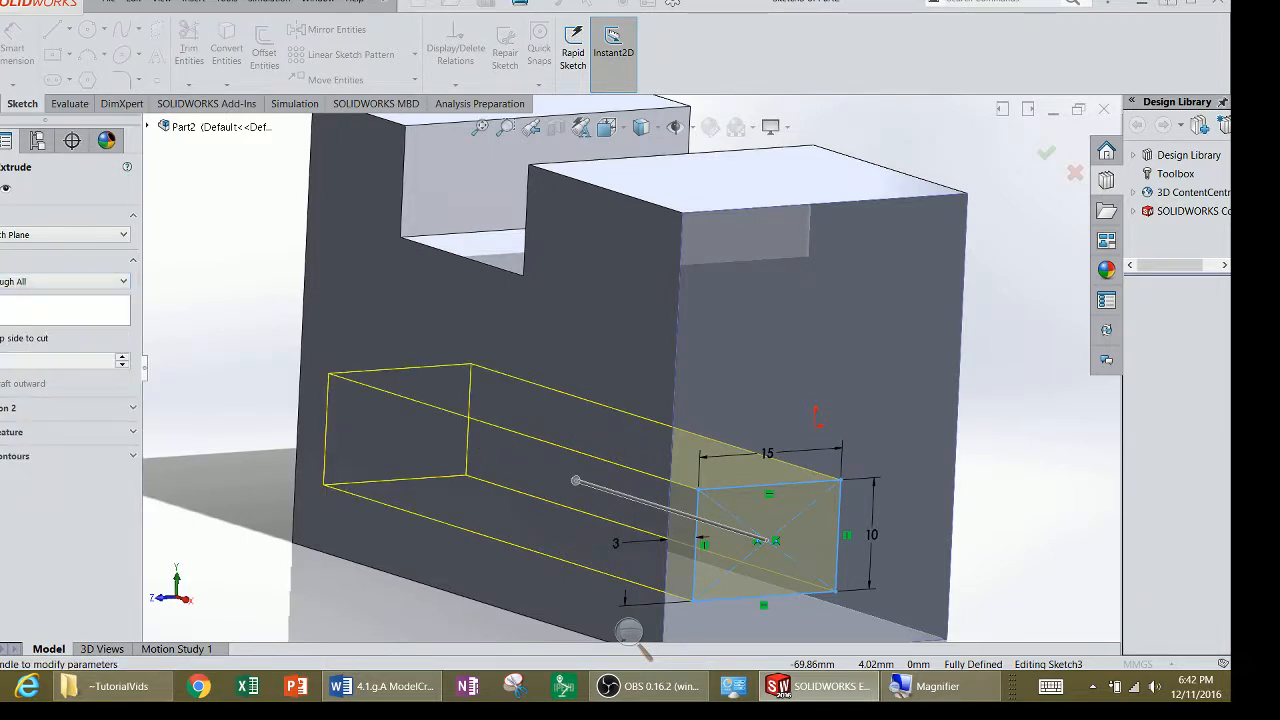
key(Return)
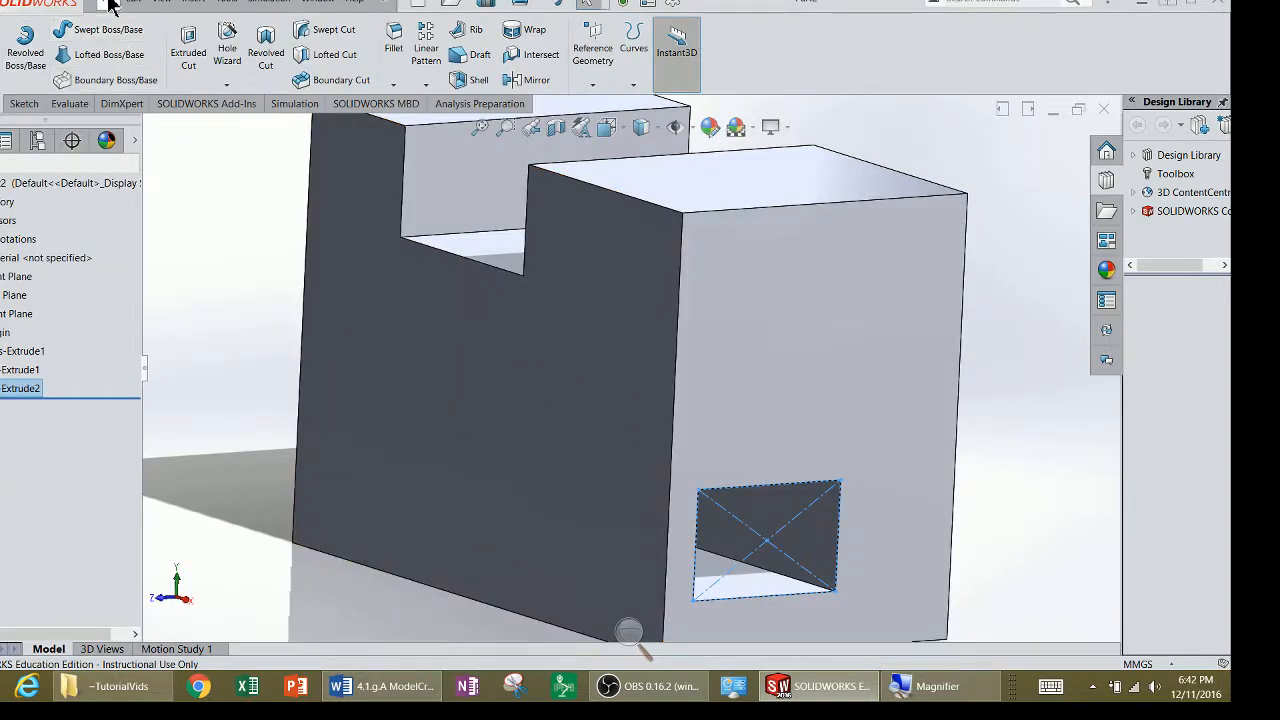
click(110, 8)
click(136, 154)
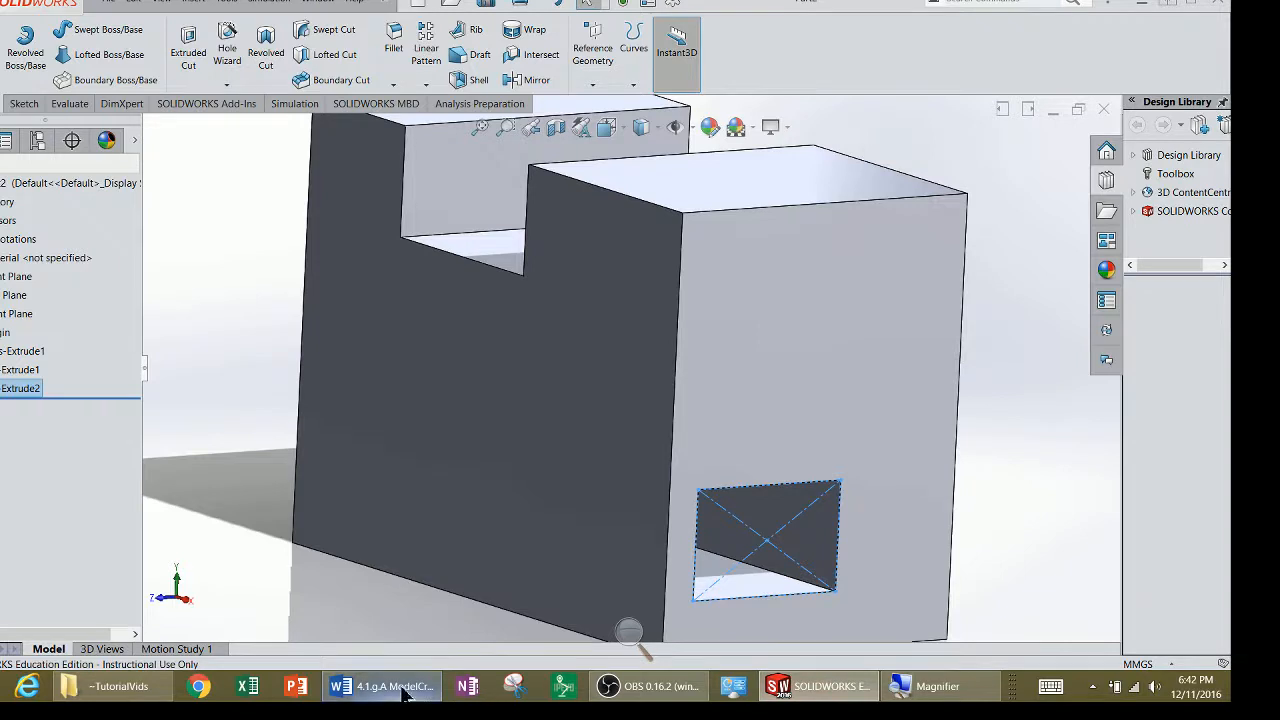
Disconnect the computer from the ASUS Wi-Fi network.
click(1134, 688)
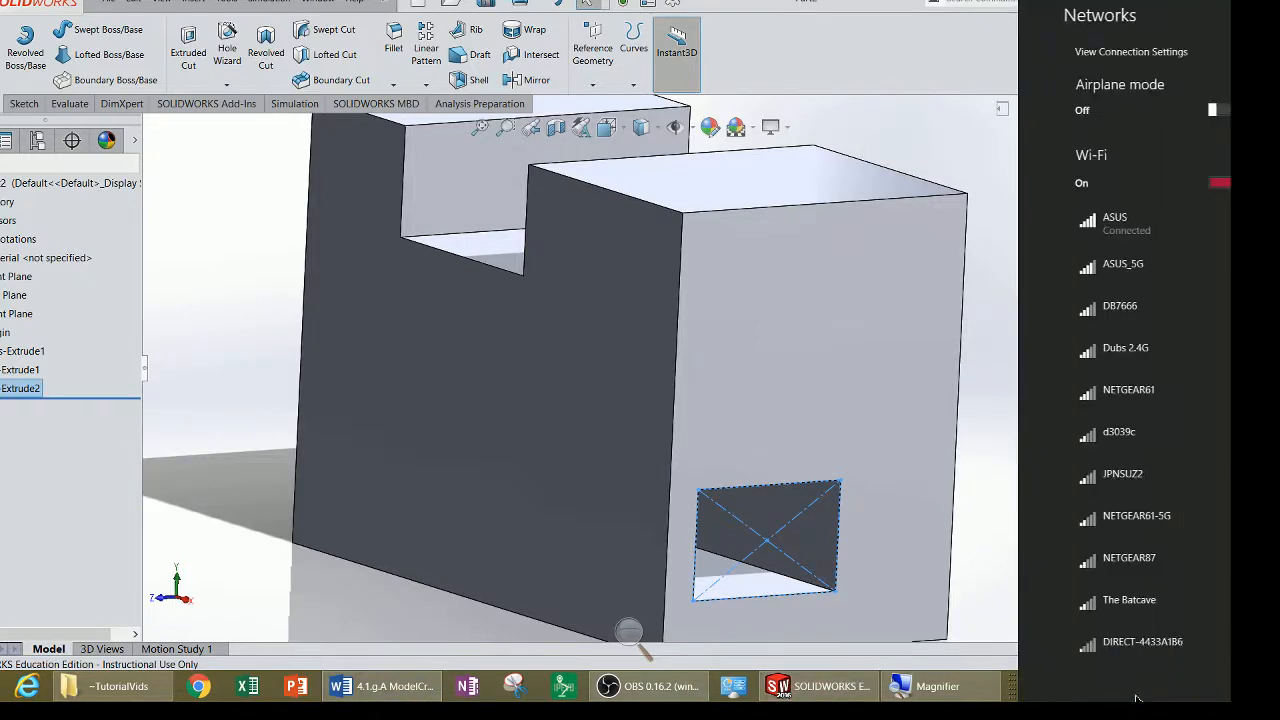
click(1092, 238)
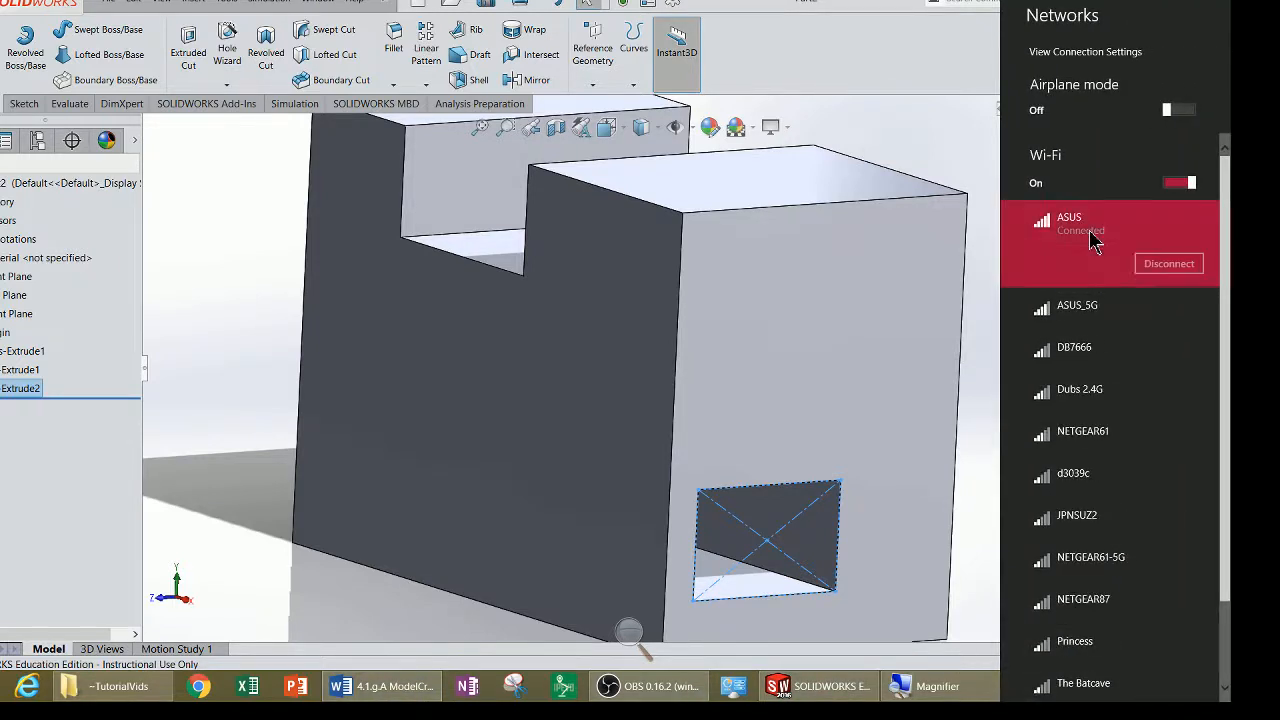
click(1160, 266)
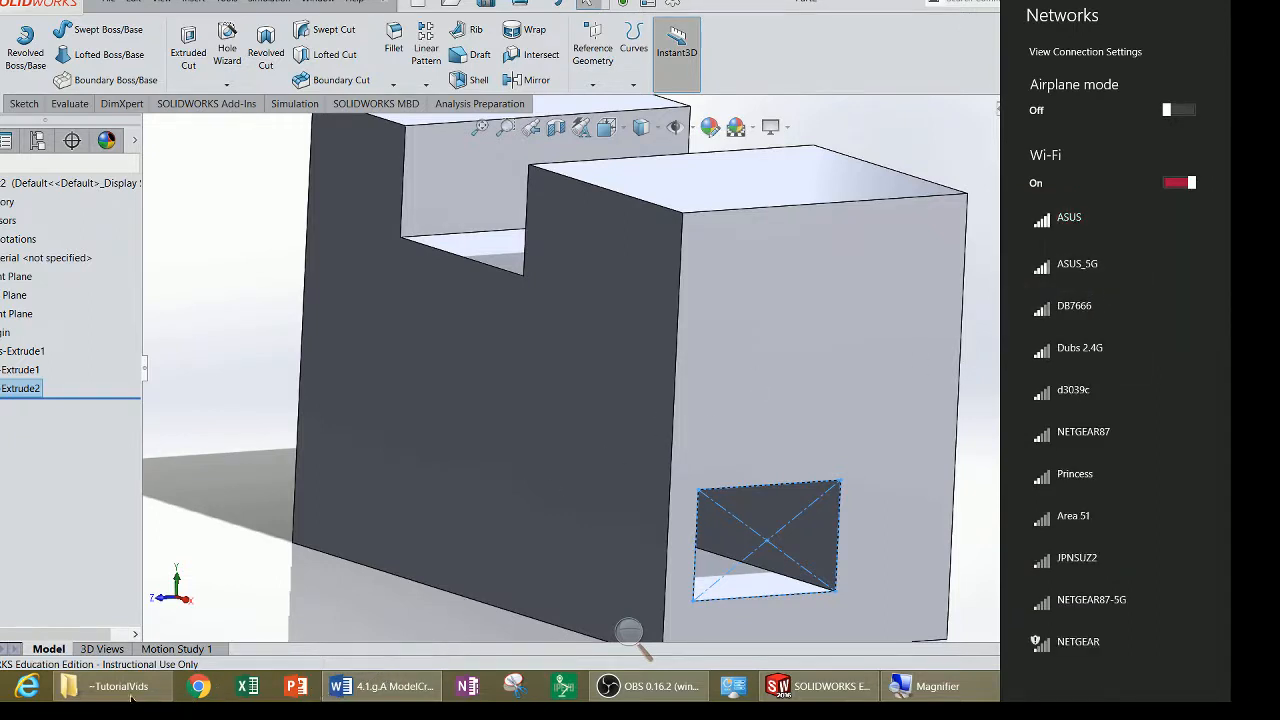
click(636, 697)
mouse_move(622, 690)
mouse_move(609, 645)
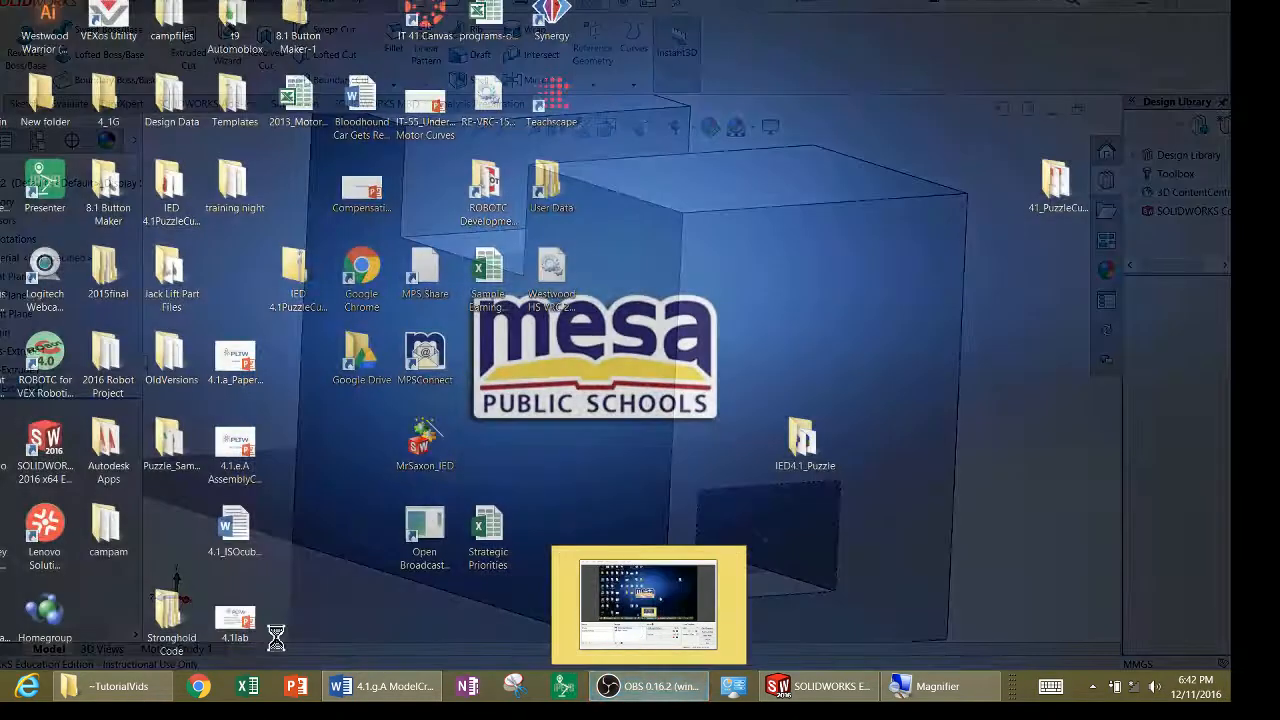